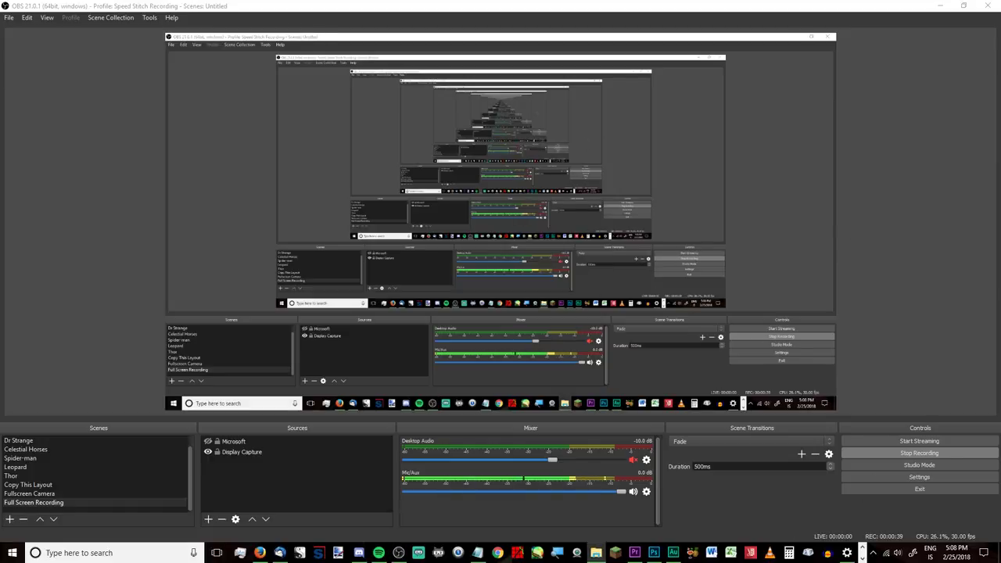
Look through the recordings in the Videos > Mario folder in File Explorer, widening the window to show more files.
{"action": "left_click_drag", "start_coordinate": [947, 216], "coordinate": [489, 59]}
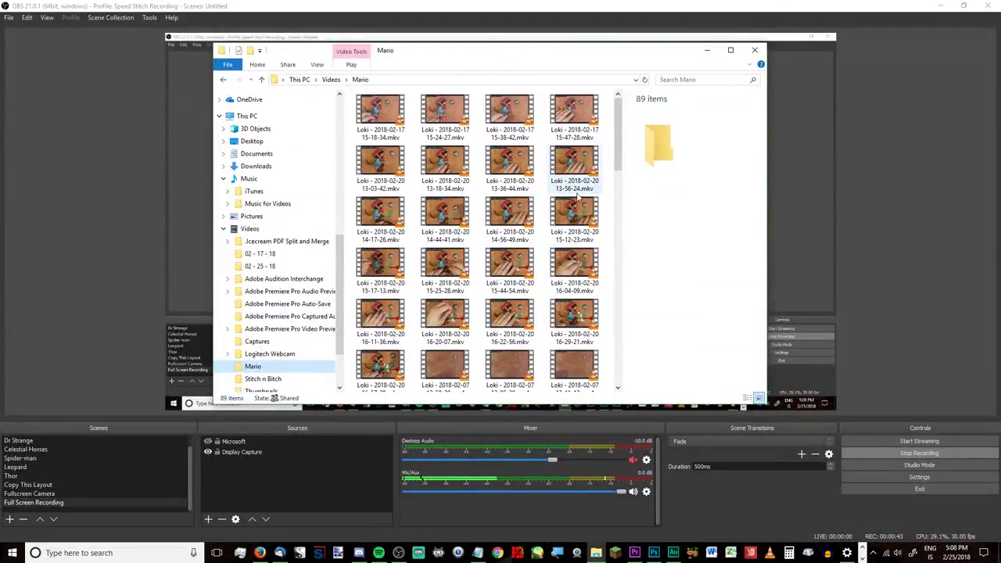
{"action": "left_click_drag", "start_coordinate": [770, 153], "coordinate": [938, 173]}
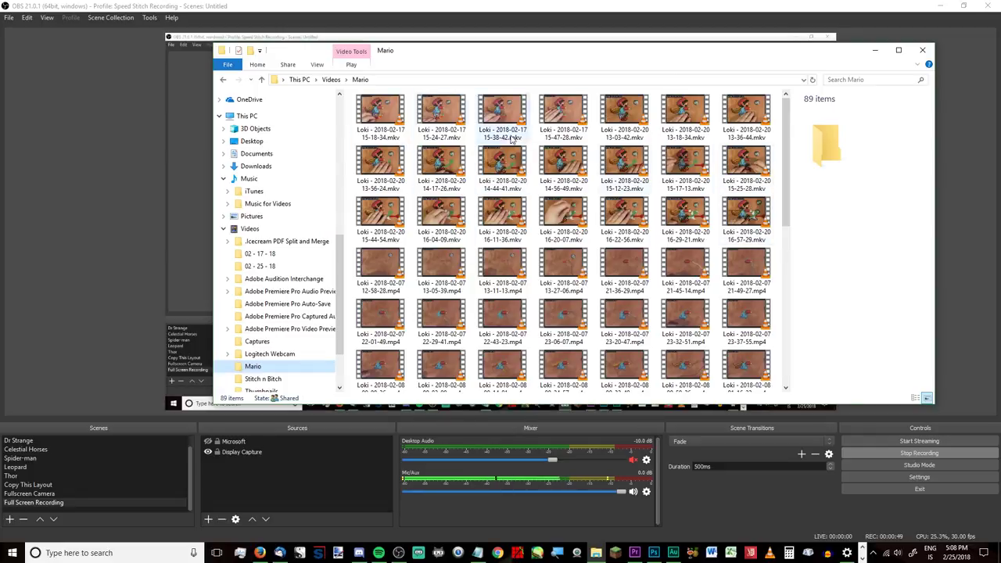
{"action": "scroll", "coordinate": [556, 309], "scroll_direction": "down", "scroll_amount": 5}
{"action": "scroll", "coordinate": [555, 309], "scroll_direction": "up", "scroll_amount": 5}
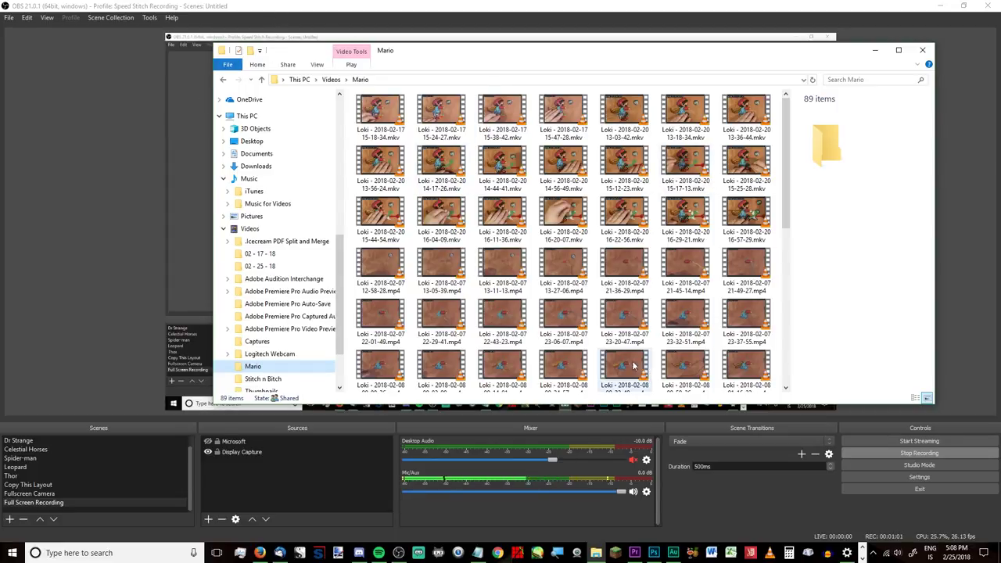
{"action": "mouse_move", "coordinate": [638, 557]}
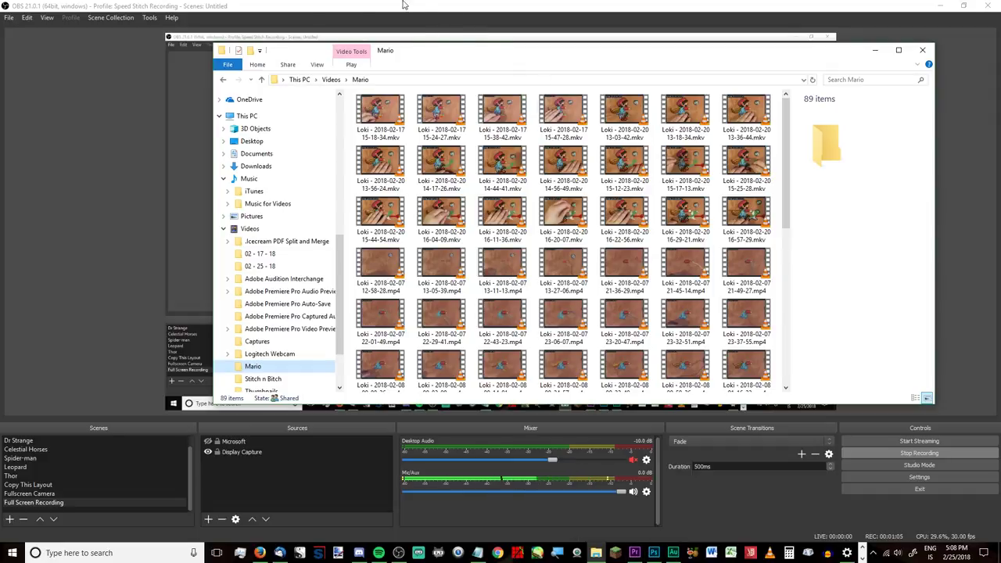
{"action": "left_click", "coordinate": [271, 19]}
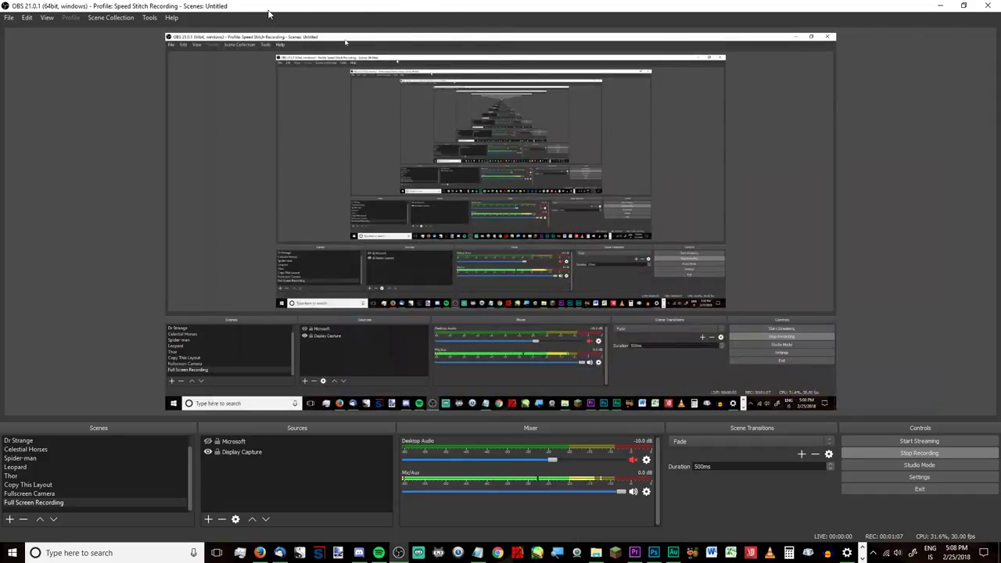
{"action": "left_click", "coordinate": [10, 20]}
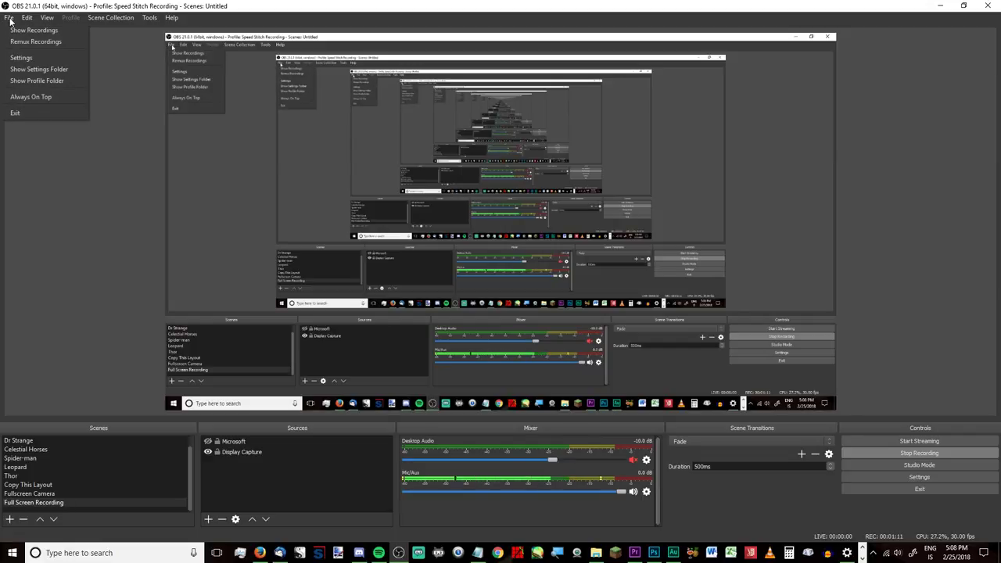
{"action": "left_click", "coordinate": [47, 41]}
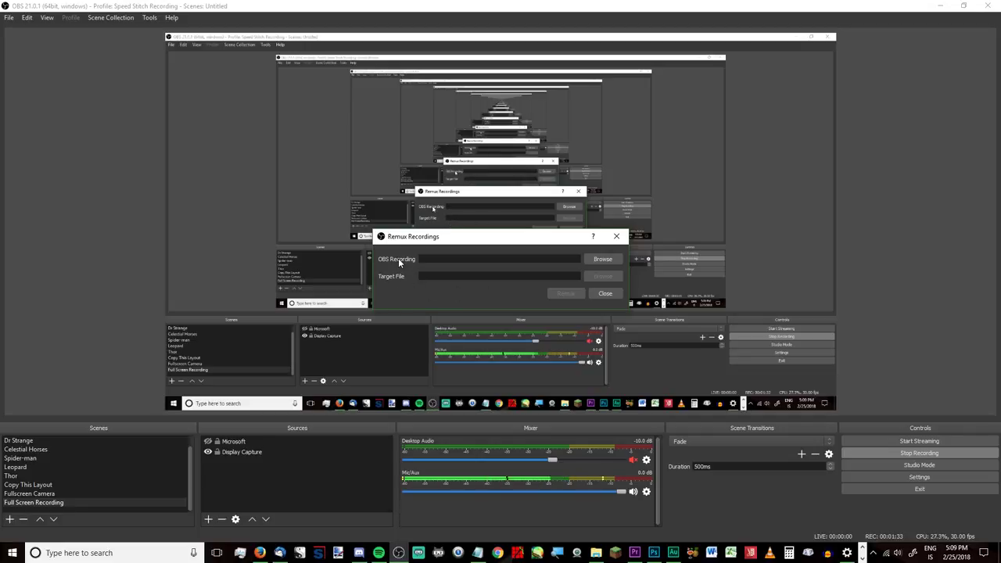
{"action": "left_click", "coordinate": [604, 264]}
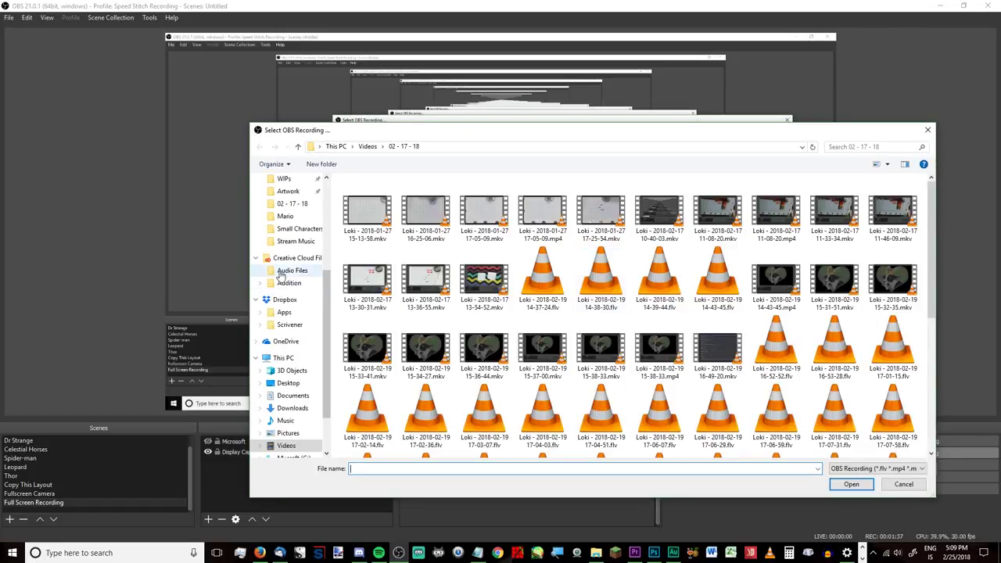
{"action": "scroll", "coordinate": [288, 329], "scroll_direction": "up", "scroll_amount": 2}
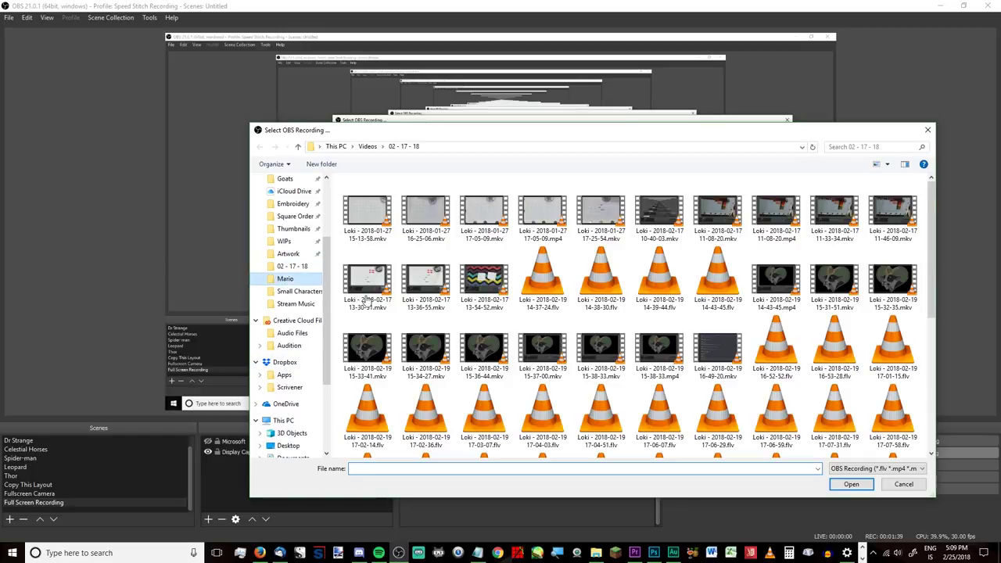
{"action": "left_click", "coordinate": [285, 279]}
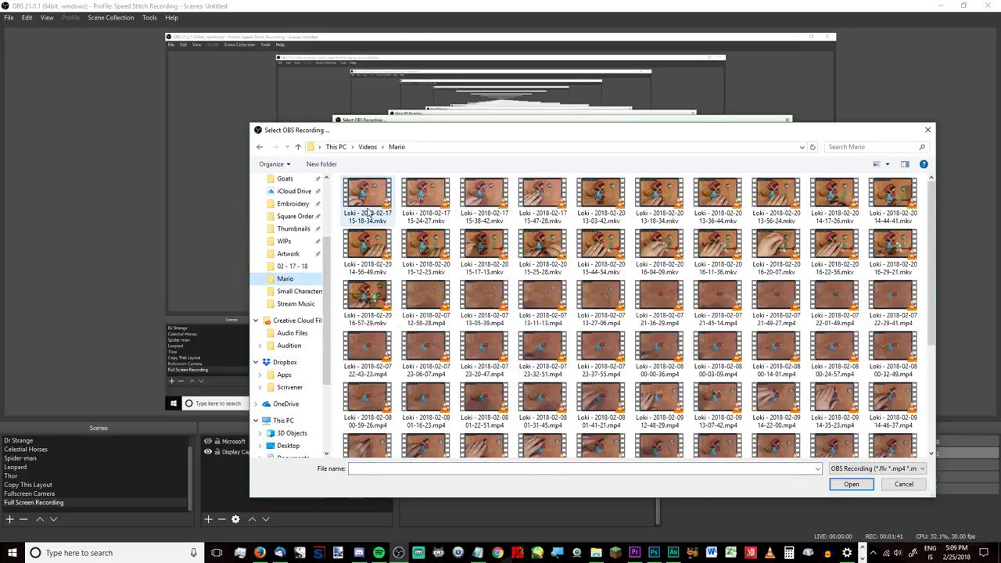
{"action": "double_click", "coordinate": [366, 213]}
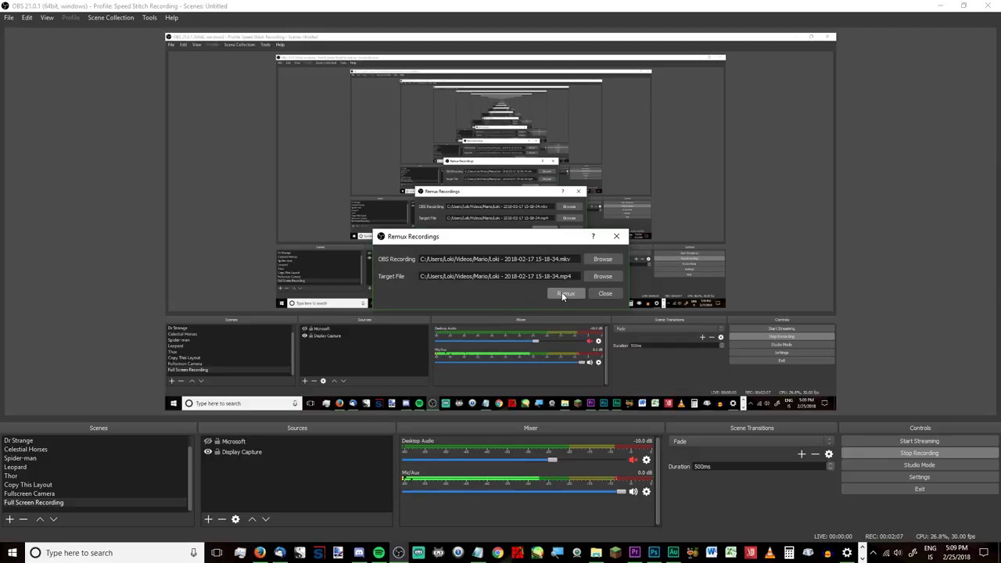
Remux the recording to MP4, replacing the existing target file, and close the Remux Recordings dialog.
{"action": "left_click", "coordinate": [562, 294]}
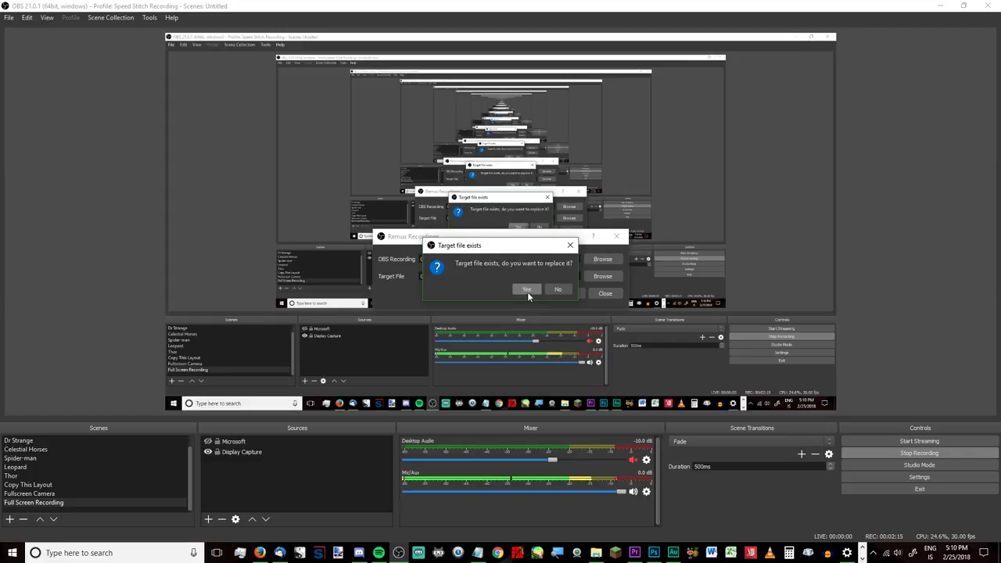
{"action": "left_click", "coordinate": [525, 290]}
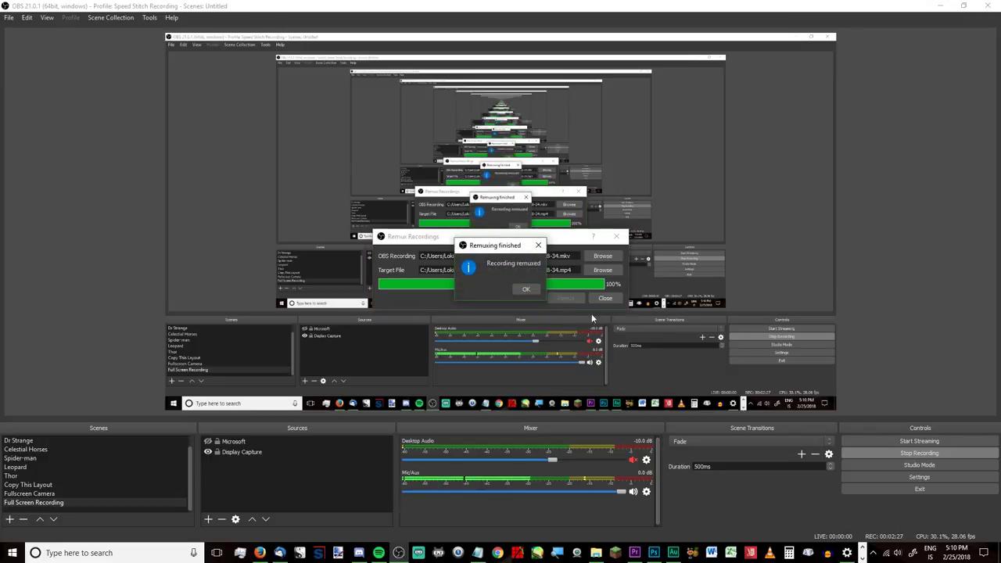
{"action": "left_click", "coordinate": [526, 290]}
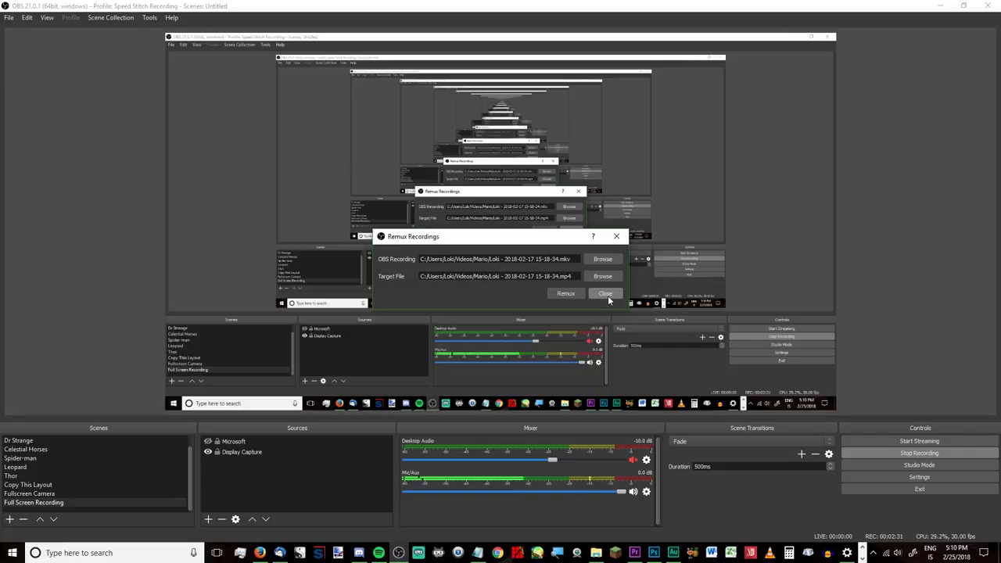
{"action": "left_click", "coordinate": [606, 294]}
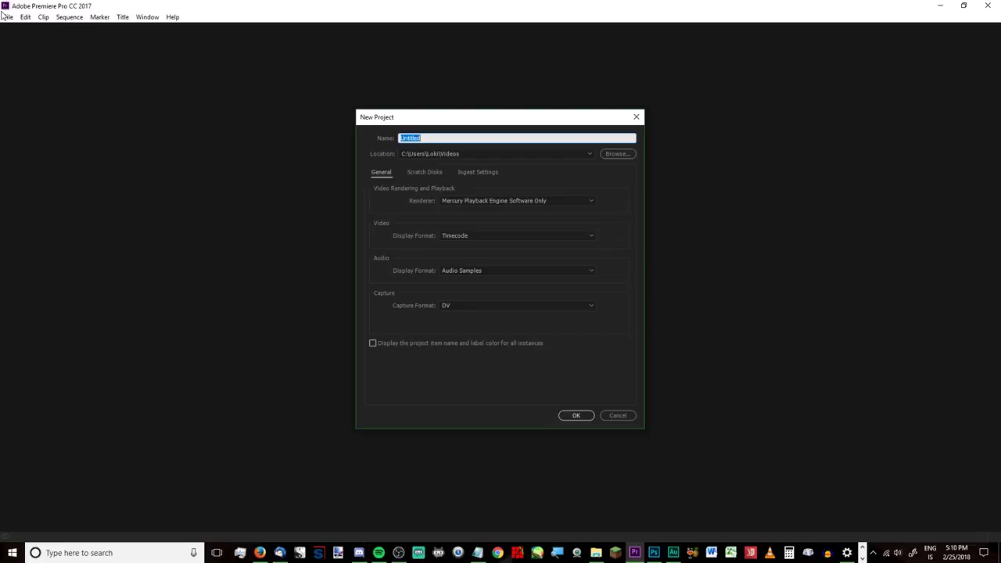
Create the new Premiere Pro project with the name Example Mario and make its empty timeline active.
{"action": "type", "text": "Example Mario"}
{"action": "left_click", "coordinate": [574, 419]}
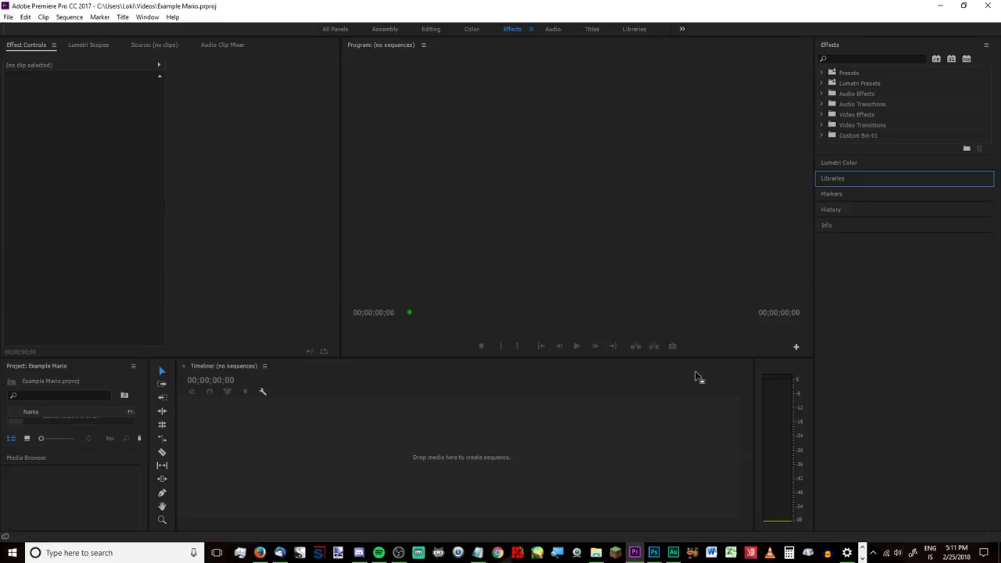
{"action": "mouse_move", "coordinate": [671, 560]}
{"action": "key", "text": "shift+3"}
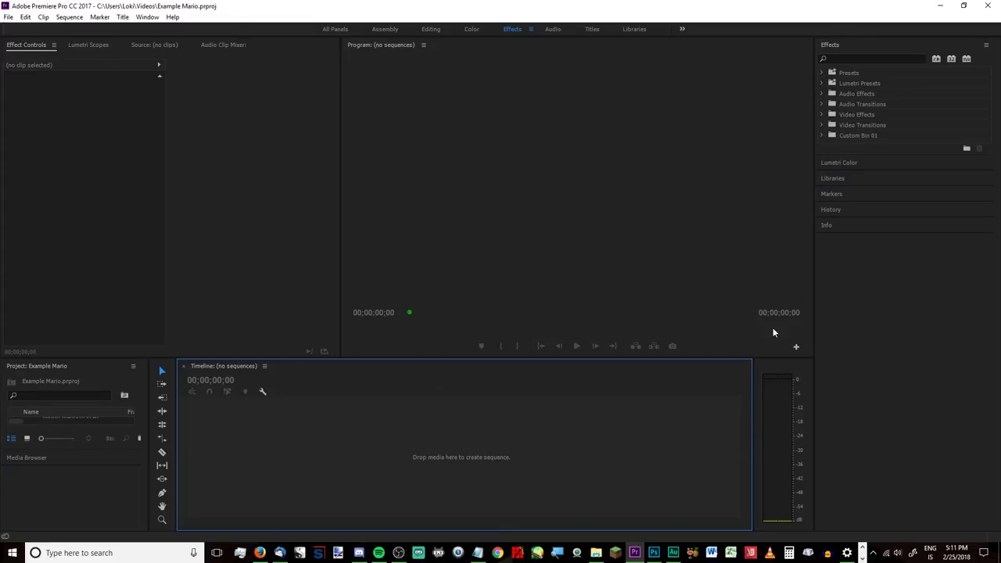
Add all the MP4 recordings from the Mario folder in File Explorer to the empty Premiere Pro timeline, leaving out the MKV files.
{"action": "left_click", "coordinate": [596, 553]}
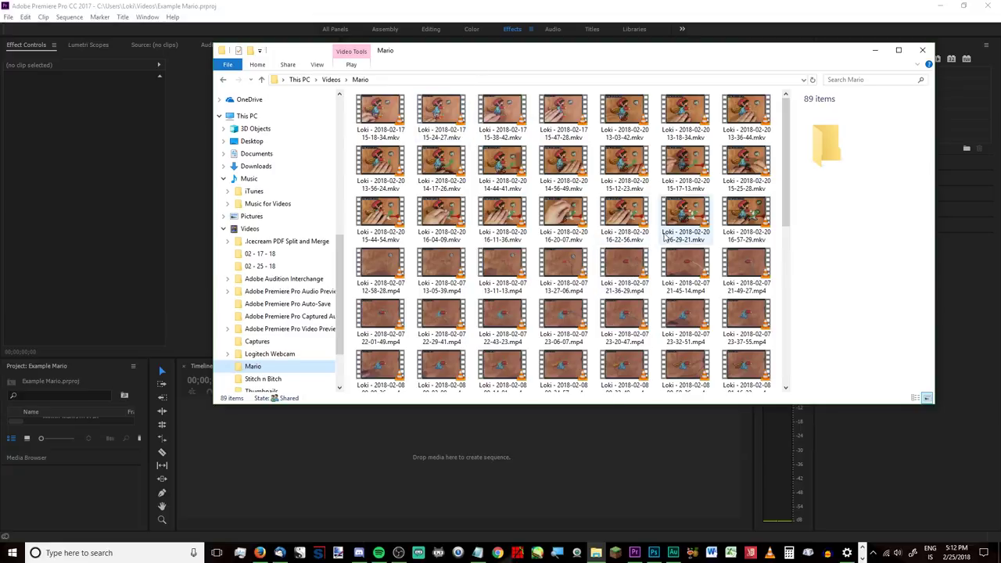
{"action": "scroll", "coordinate": [668, 231], "scroll_direction": "down", "scroll_amount": 10}
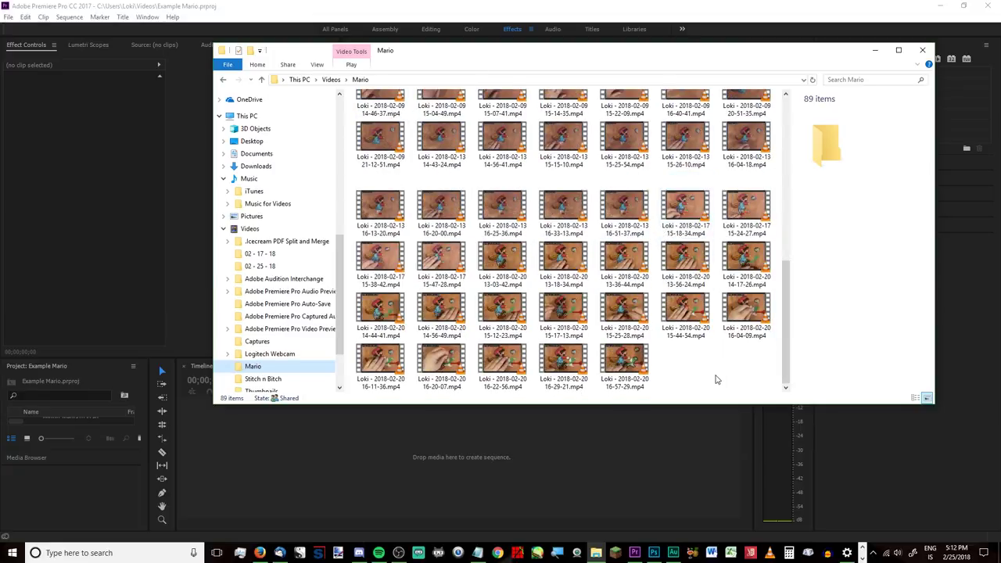
{"action": "scroll", "coordinate": [715, 379], "scroll_direction": "up", "scroll_amount": 5}
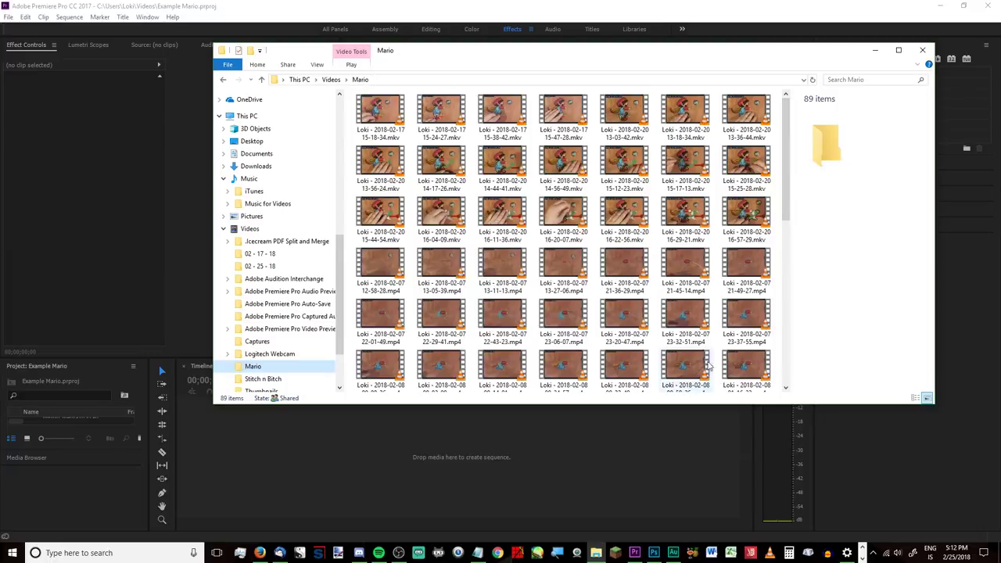
{"action": "left_click", "coordinate": [378, 274]}
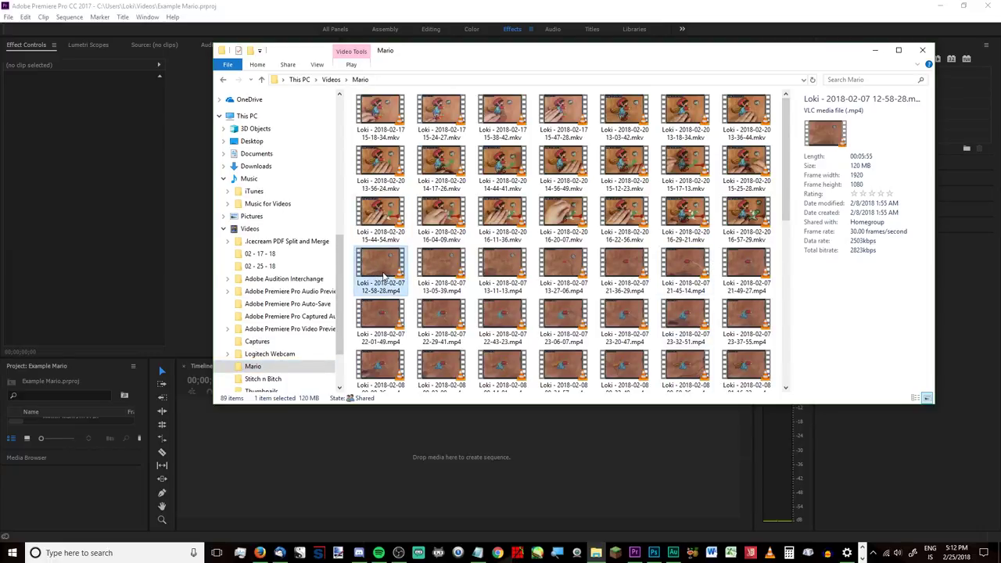
{"action": "scroll", "coordinate": [403, 266], "scroll_direction": "down", "scroll_amount": 2}
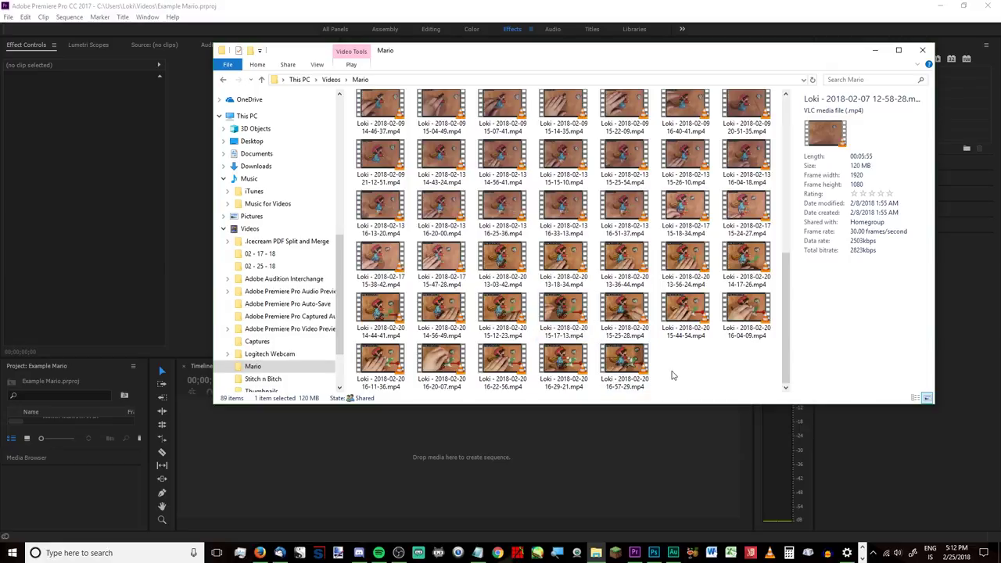
{"action": "scroll", "coordinate": [671, 367], "scroll_direction": "up", "scroll_amount": 2}
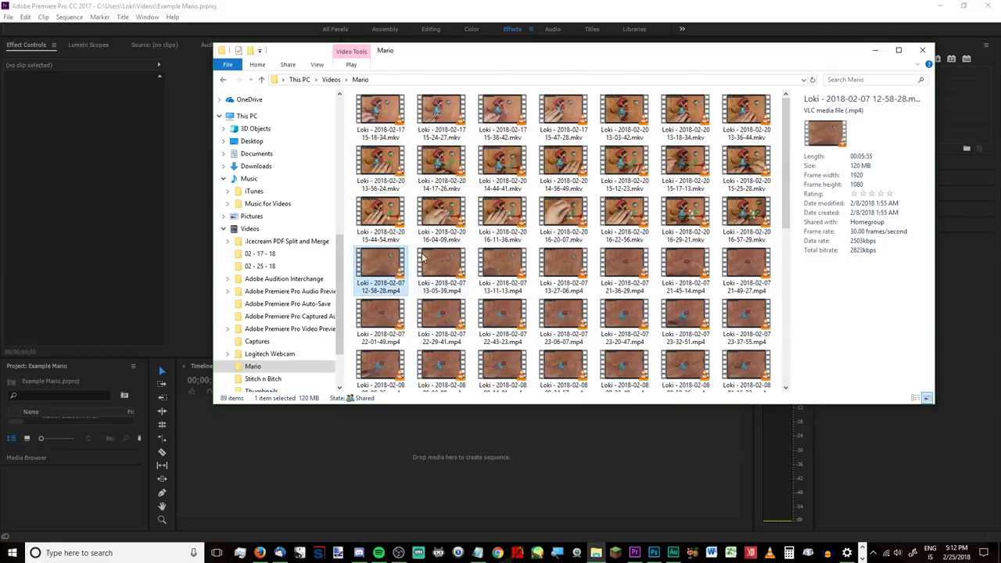
{"action": "scroll", "coordinate": [508, 312], "scroll_direction": "down", "scroll_amount": 5}
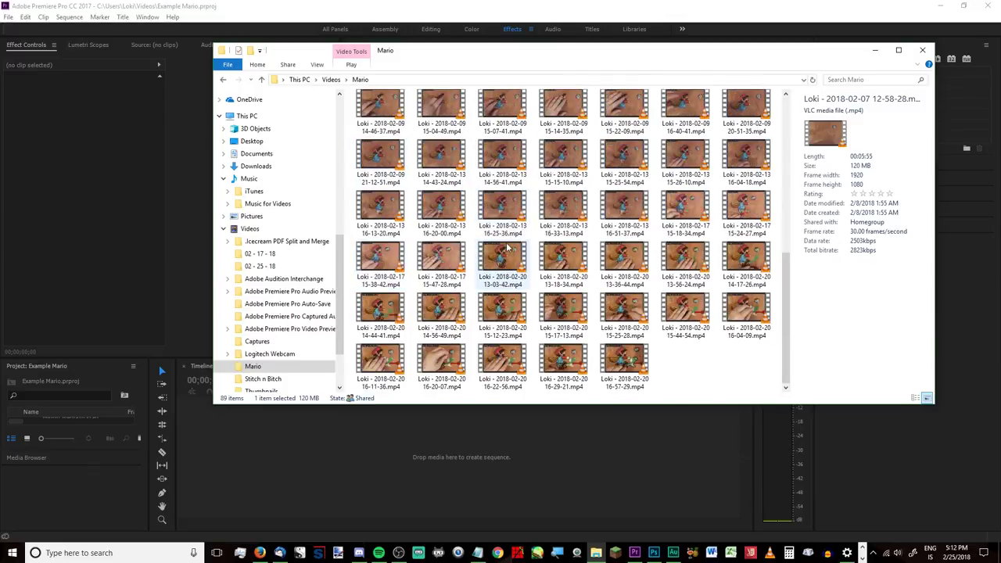
{"action": "left_click", "coordinate": [626, 376], "text": "shift"}
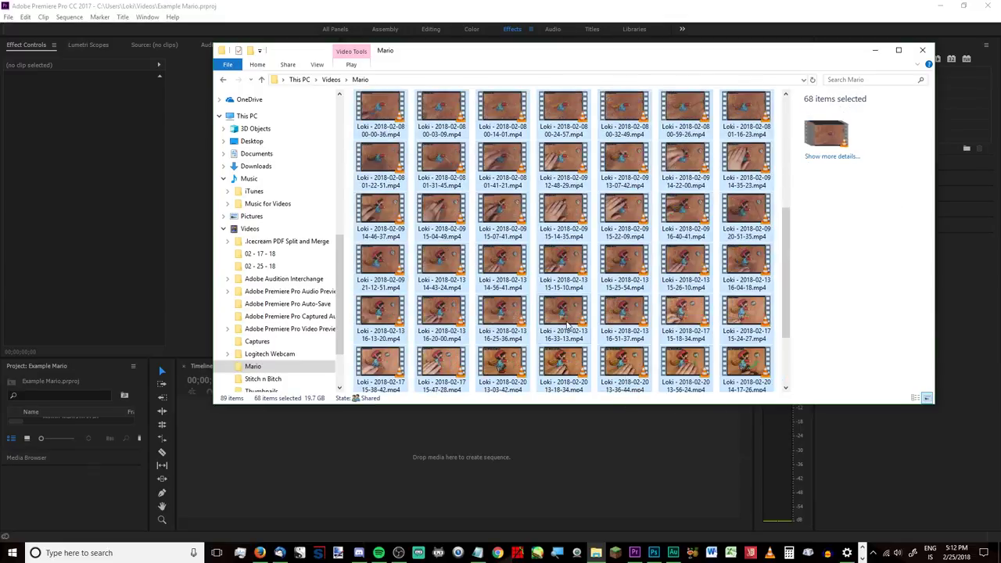
{"action": "scroll", "coordinate": [568, 326], "scroll_direction": "up", "scroll_amount": 6}
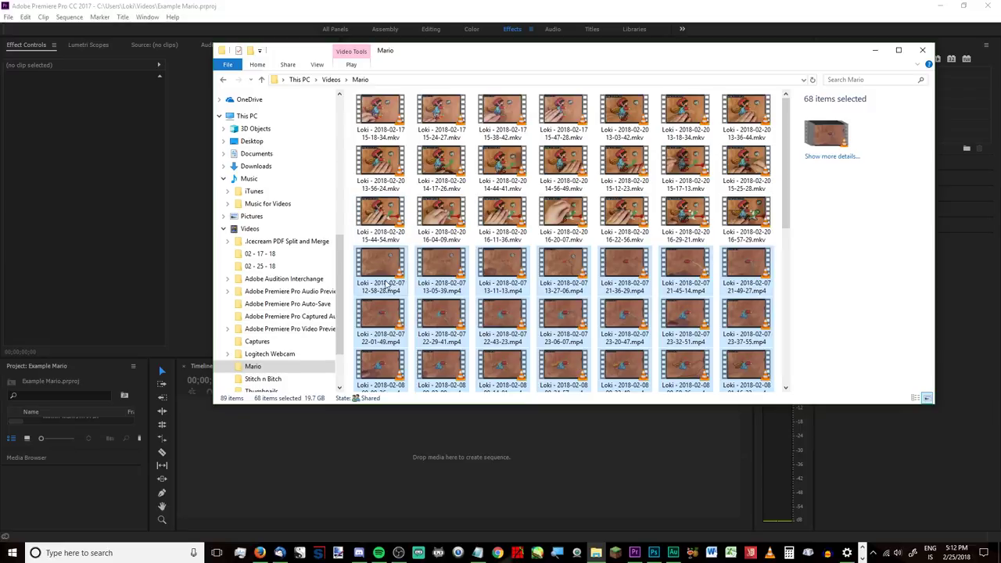
{"action": "left_click_drag", "start_coordinate": [383, 270], "coordinate": [242, 447]}
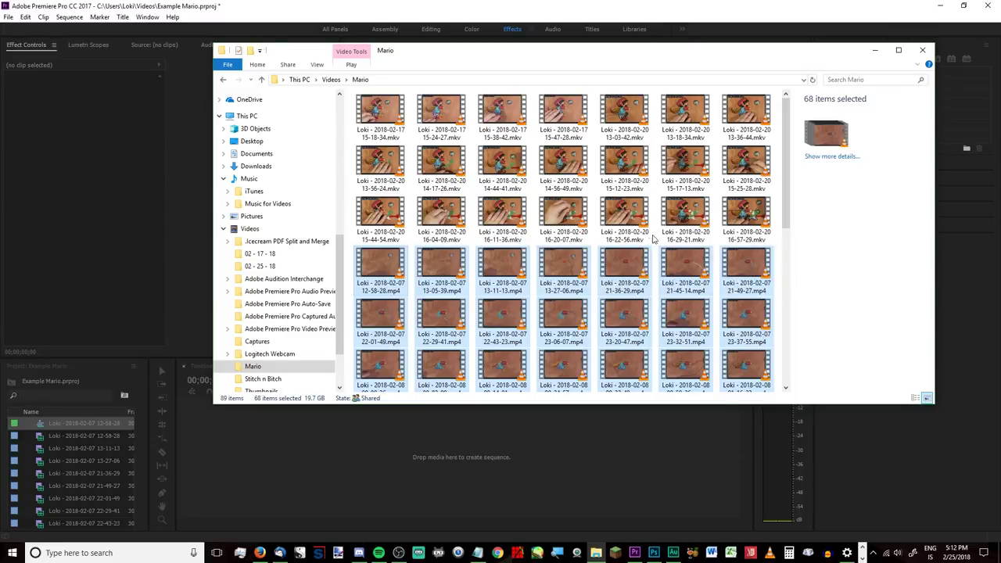
{"action": "scroll", "coordinate": [643, 223], "scroll_direction": "down", "scroll_amount": 2}
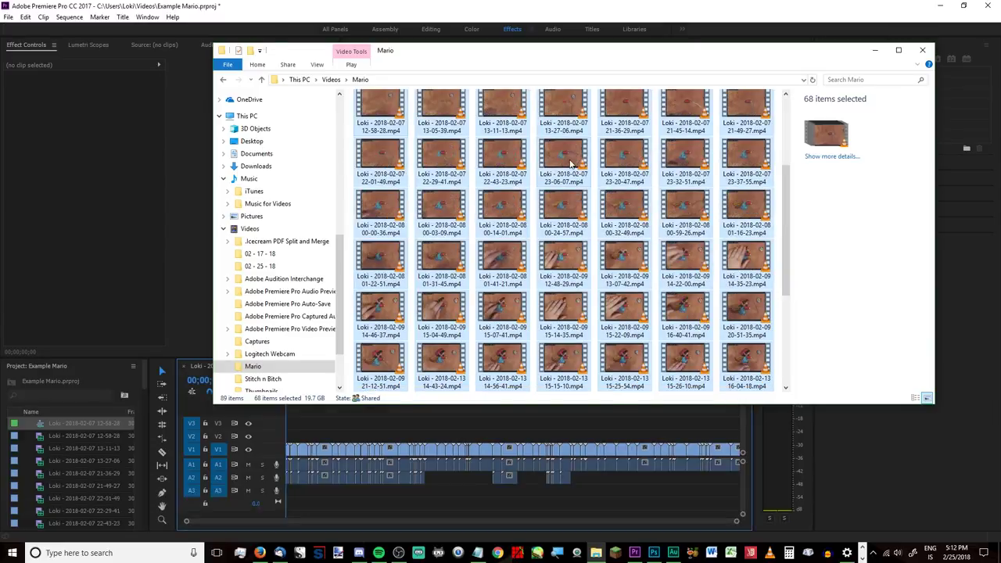
{"action": "left_click", "coordinate": [462, 7]}
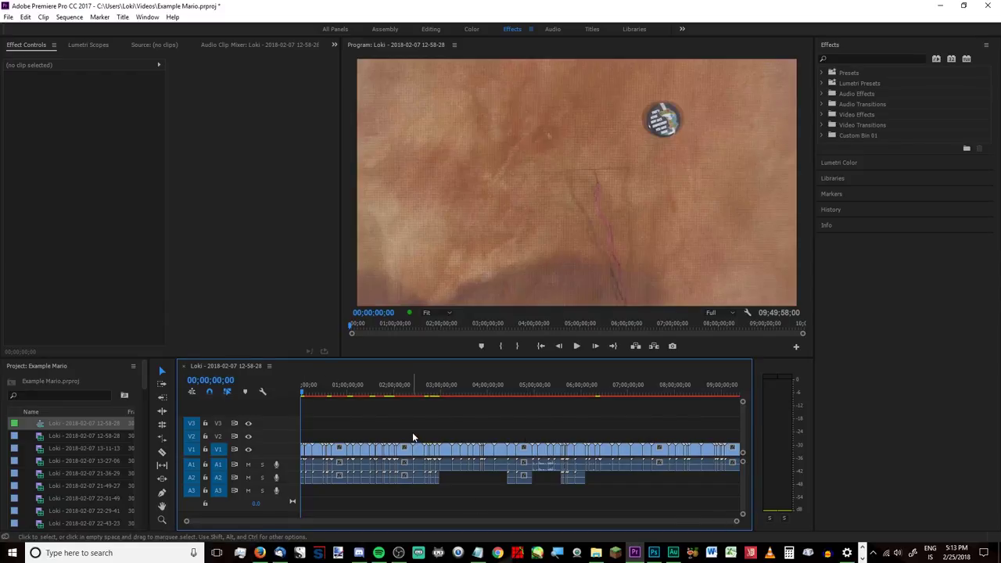
Nest all the timeline clips into a sequence named Nested Sequence 01 and clear the selection.
{"action": "key", "text": "ctrl+a"}
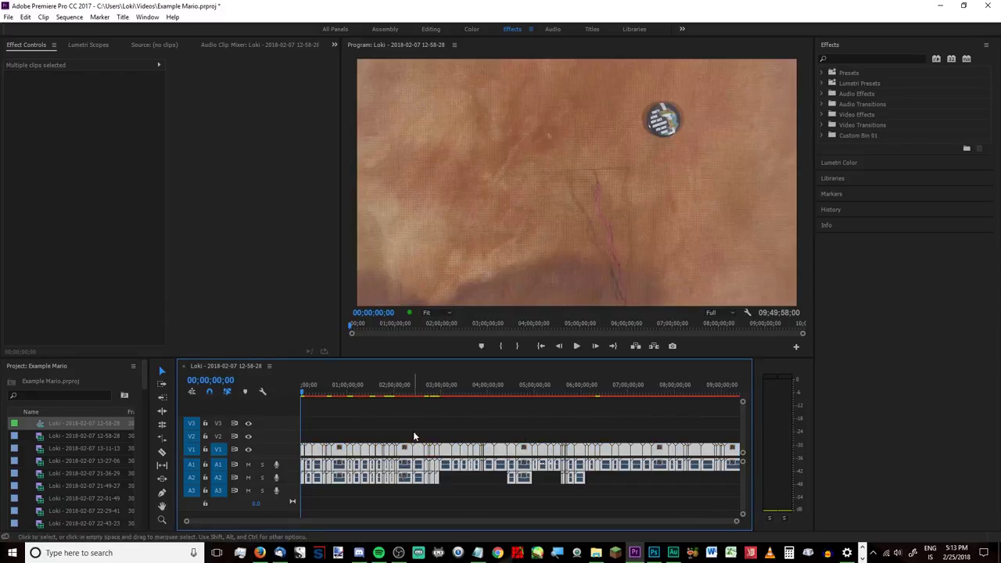
{"action": "right_click", "coordinate": [446, 456]}
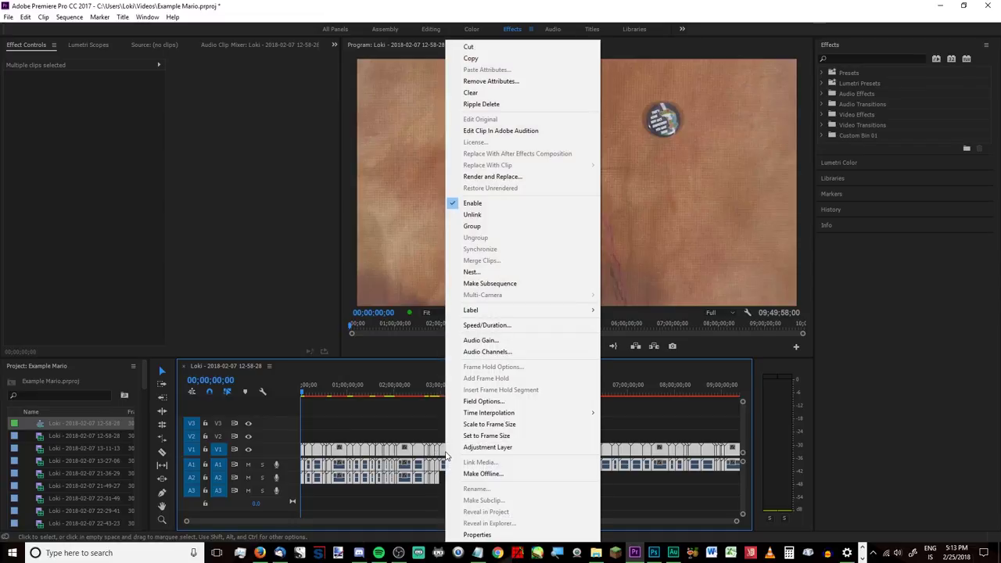
{"action": "left_click", "coordinate": [514, 273]}
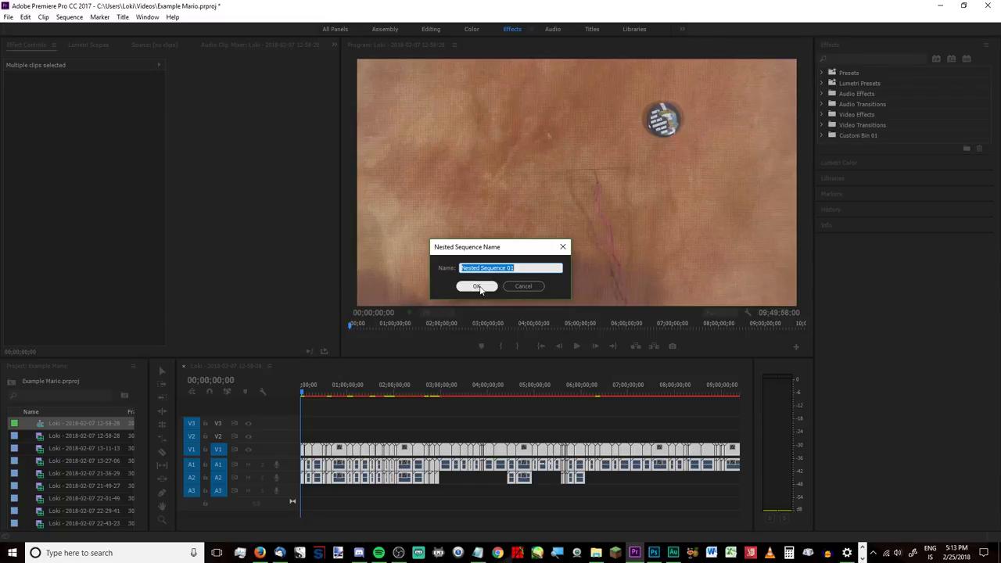
{"action": "left_click", "coordinate": [482, 287]}
{"action": "left_click", "coordinate": [432, 431]}
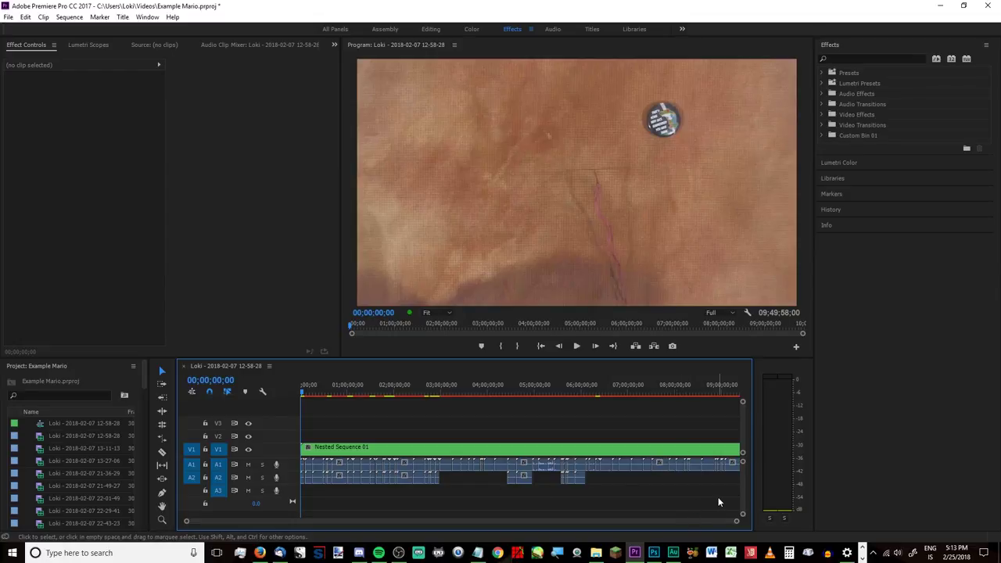
Delete all the audio clips on tracks A1 and A2, keeping Nested Sequence 01 on V1.
{"action": "key", "text": "ctrl+a"}
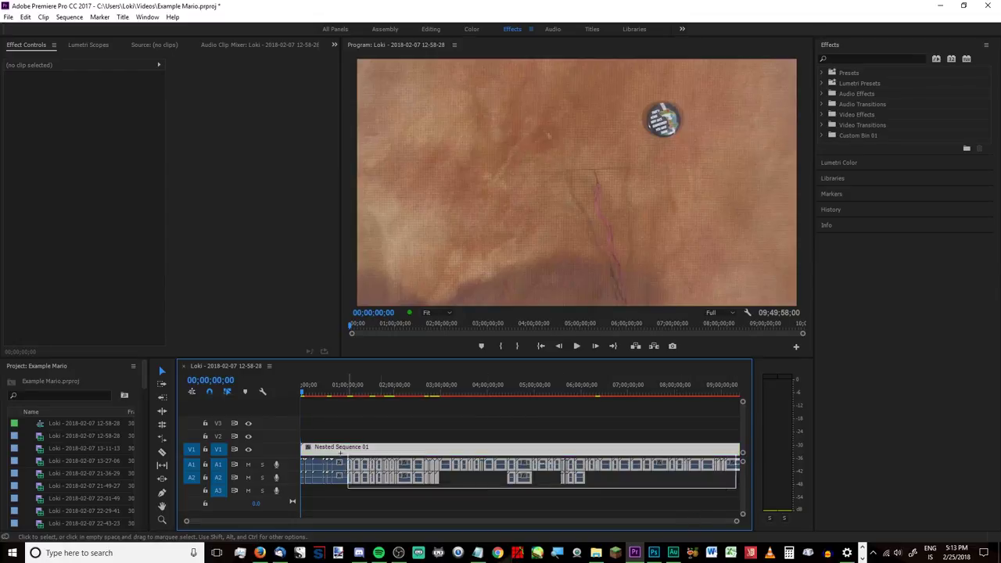
{"action": "key", "text": "ctrl+shift+a"}
{"action": "left_click_drag", "start_coordinate": [738, 488], "coordinate": [274, 461]}
{"action": "key", "text": "ctrl+shift+a"}
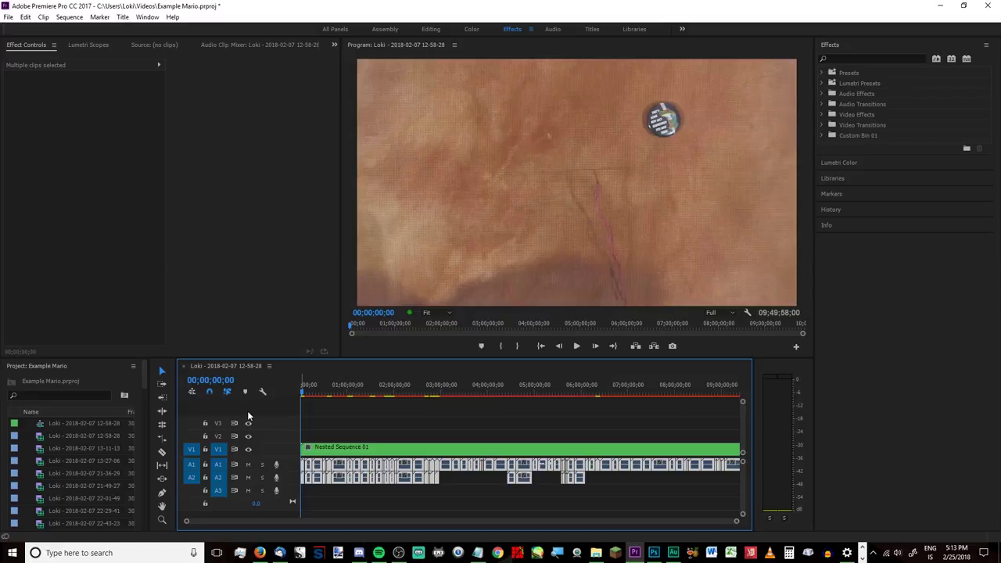
{"action": "key", "text": "Delete"}
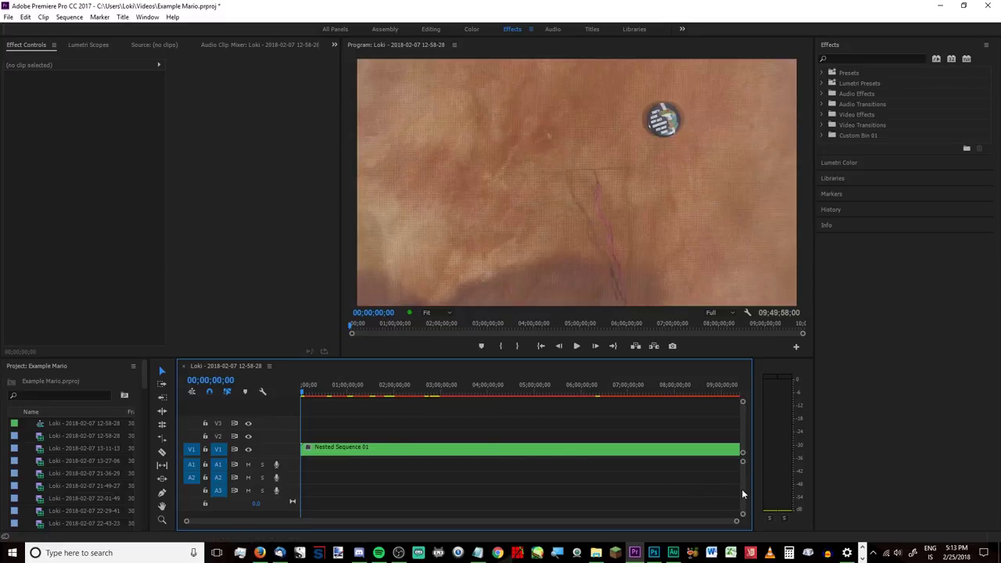
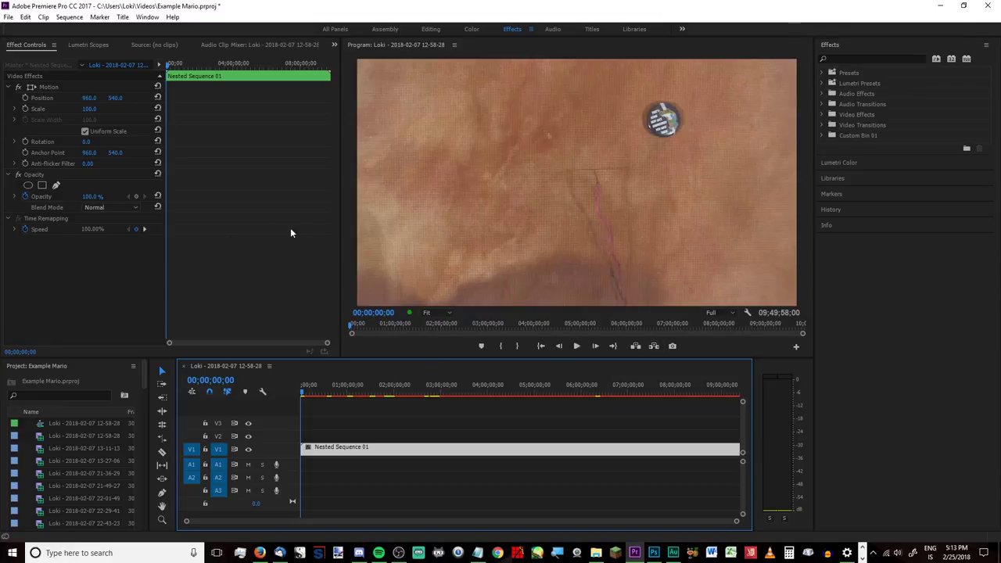
Set the speed of the Nested Sequence 01 clip to 10000% and fit the shortened clip in the timeline view.
{"action": "right_click", "coordinate": [441, 454]}
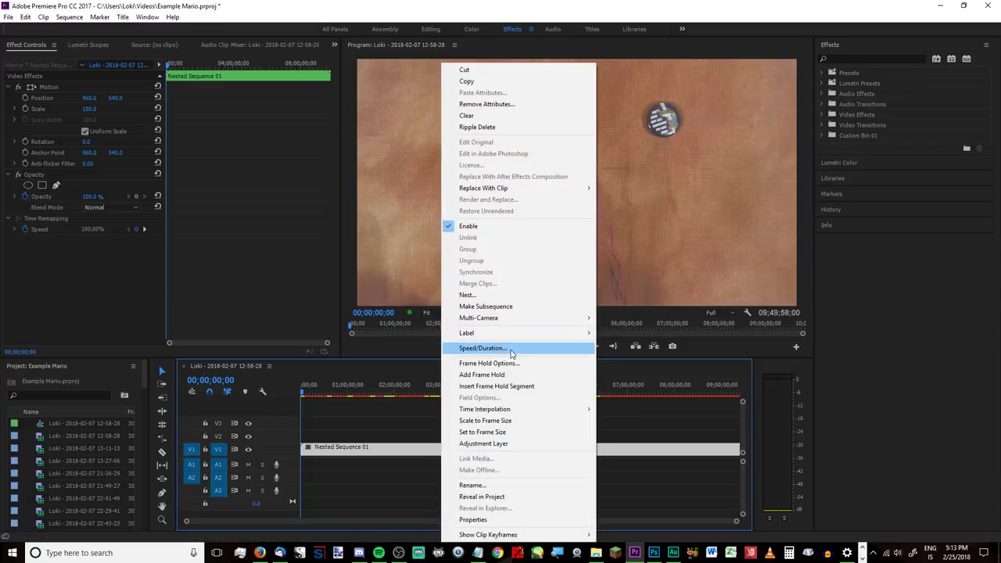
{"action": "left_click", "coordinate": [512, 354]}
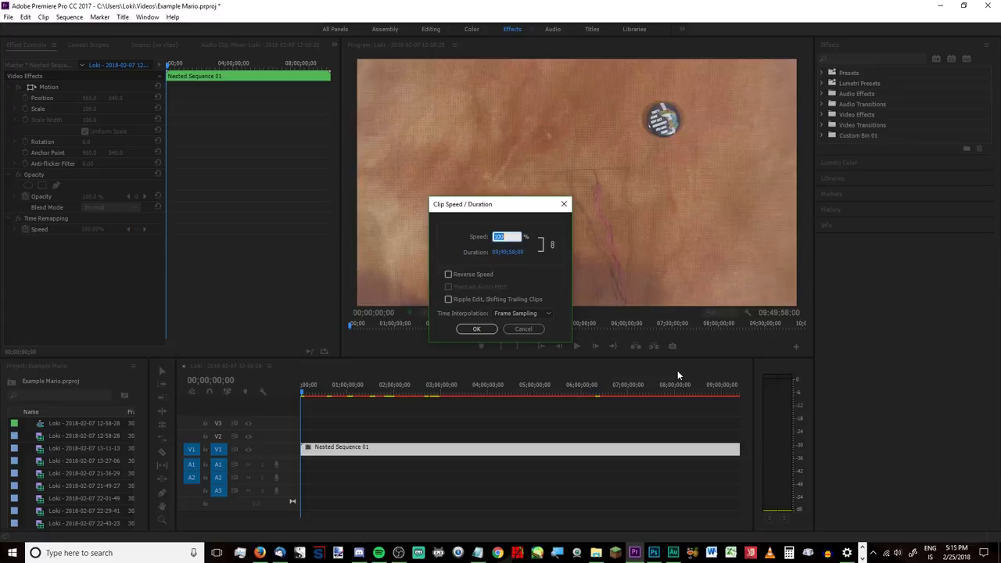
{"action": "left_click", "coordinate": [507, 238]}
{"action": "type", "text": "0000"}
{"action": "left_click", "coordinate": [476, 329]}
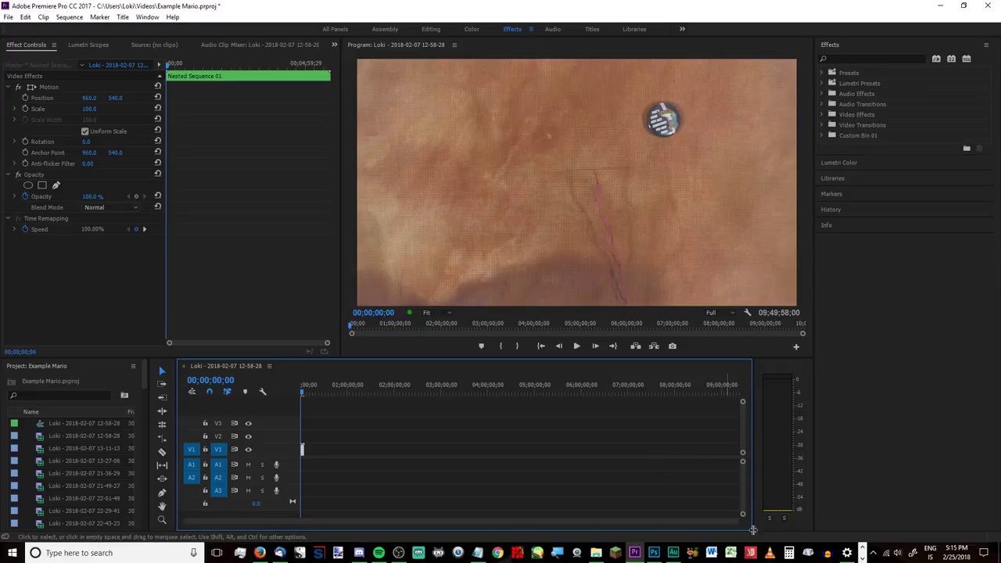
{"action": "left_click_drag", "start_coordinate": [738, 519], "coordinate": [541, 527]}
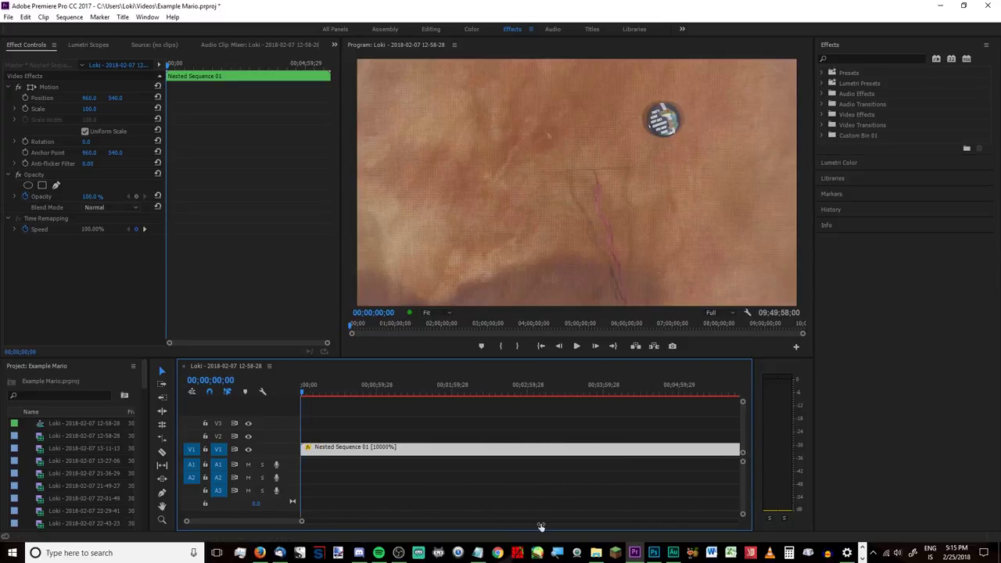
{"action": "left_click_drag", "start_coordinate": [302, 521], "coordinate": [307, 520]}
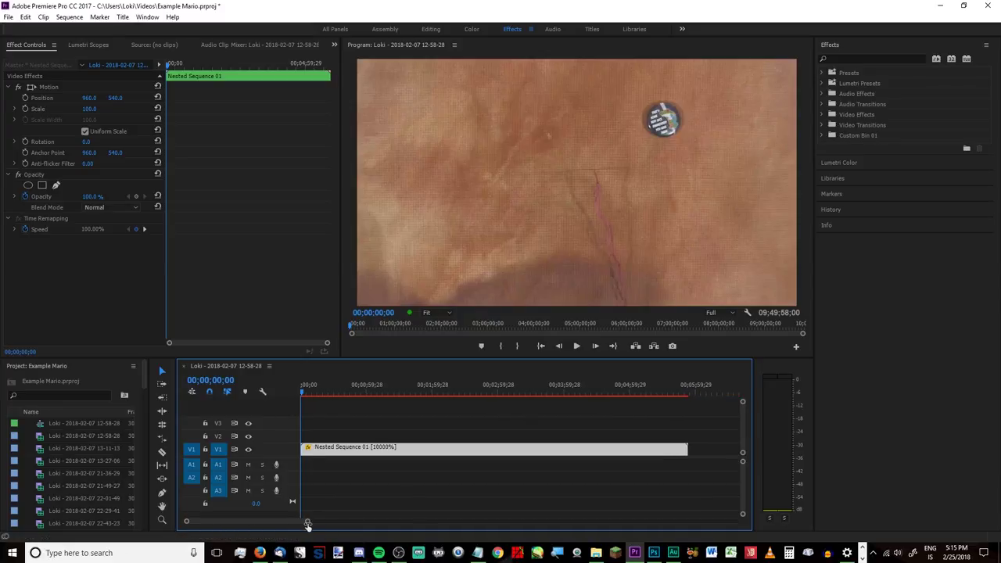
Nest the sped-up clip into a sequence named Nested Sequence 02 and check it by scrubbing, returning the playhead to the start.
{"action": "right_click", "coordinate": [401, 454]}
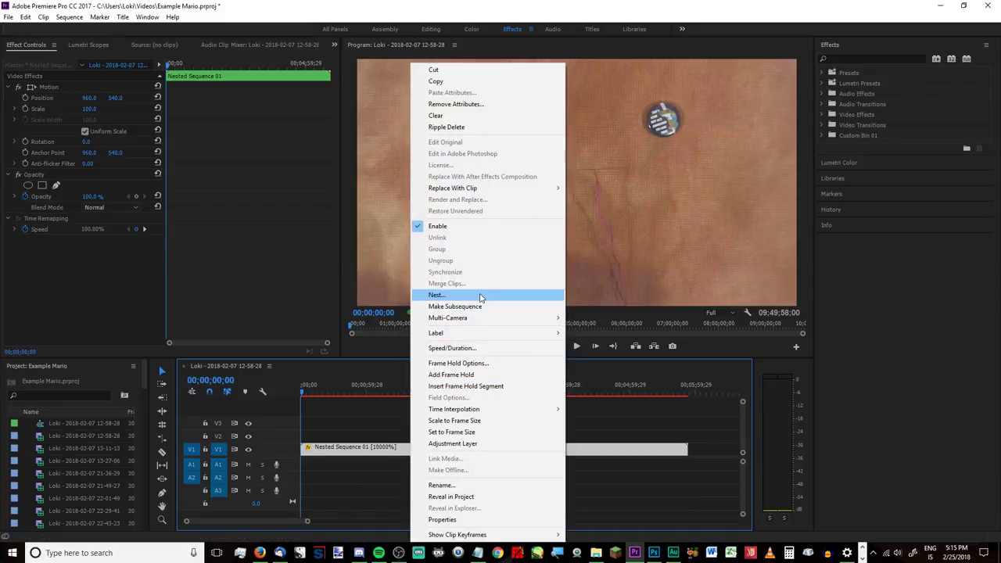
{"action": "left_click", "coordinate": [437, 294]}
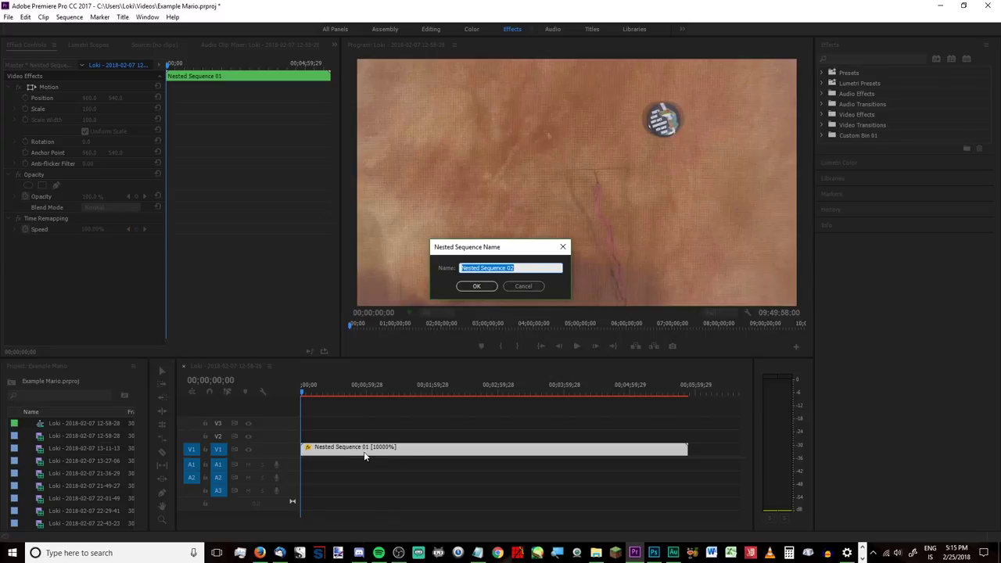
{"action": "left_click", "coordinate": [476, 286]}
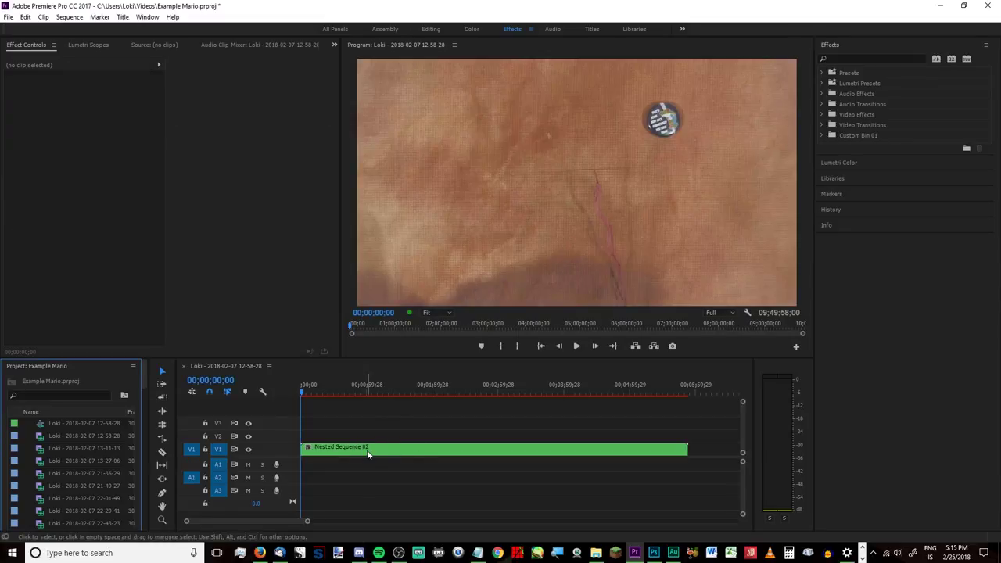
{"action": "left_click_drag", "start_coordinate": [302, 395], "coordinate": [407, 426]}
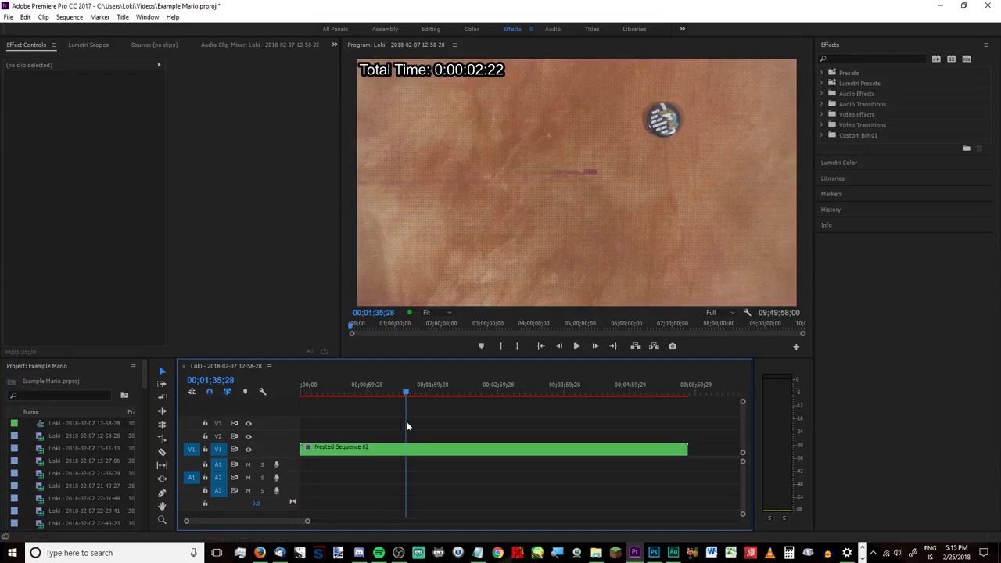
{"action": "key", "text": "Home"}
Set the duration of the Nested Sequence 02 clip to 00;05;00;00.
{"action": "right_click", "coordinate": [399, 451]}
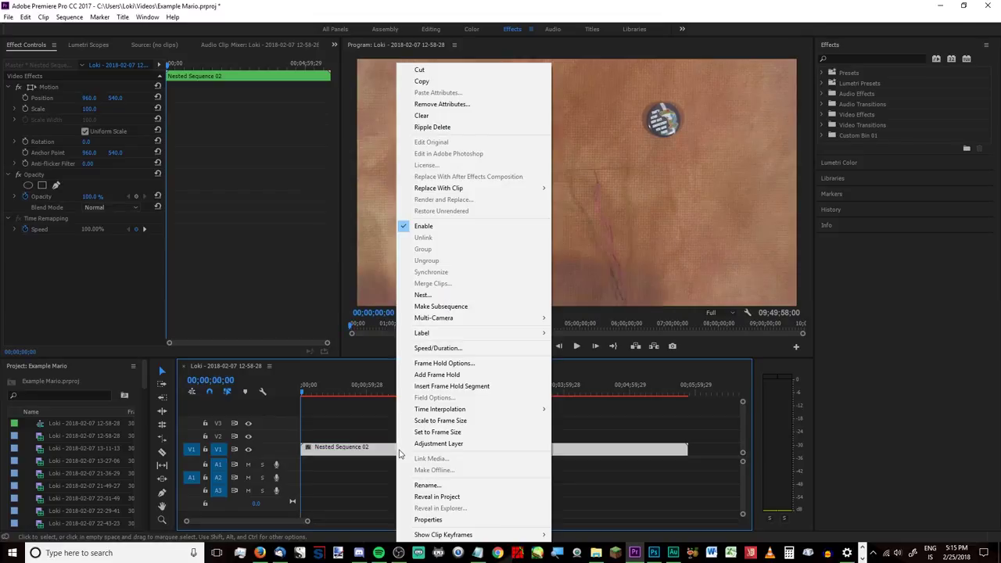
{"action": "left_click", "coordinate": [484, 352]}
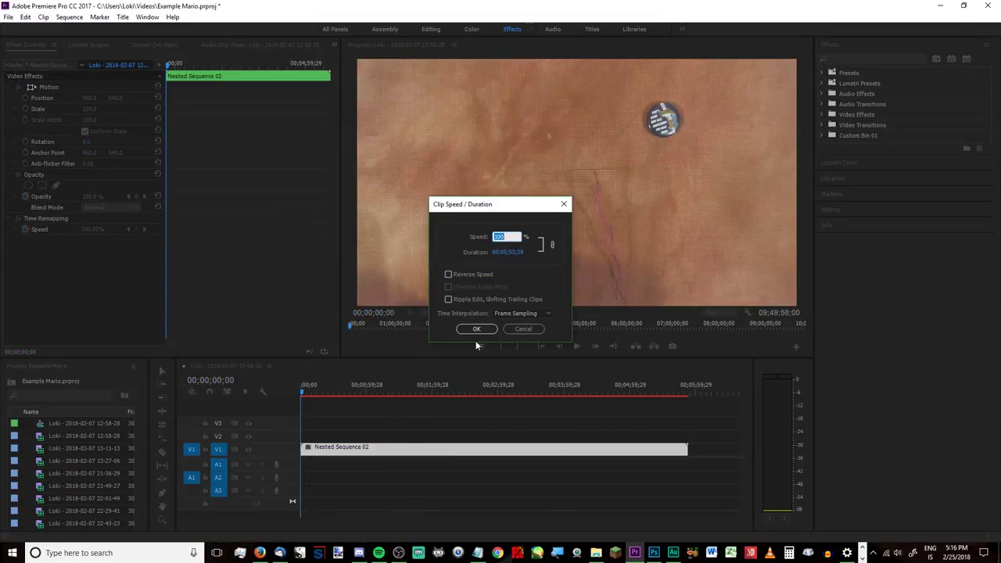
{"action": "left_click", "coordinate": [506, 254]}
{"action": "left_click", "coordinate": [514, 252]}
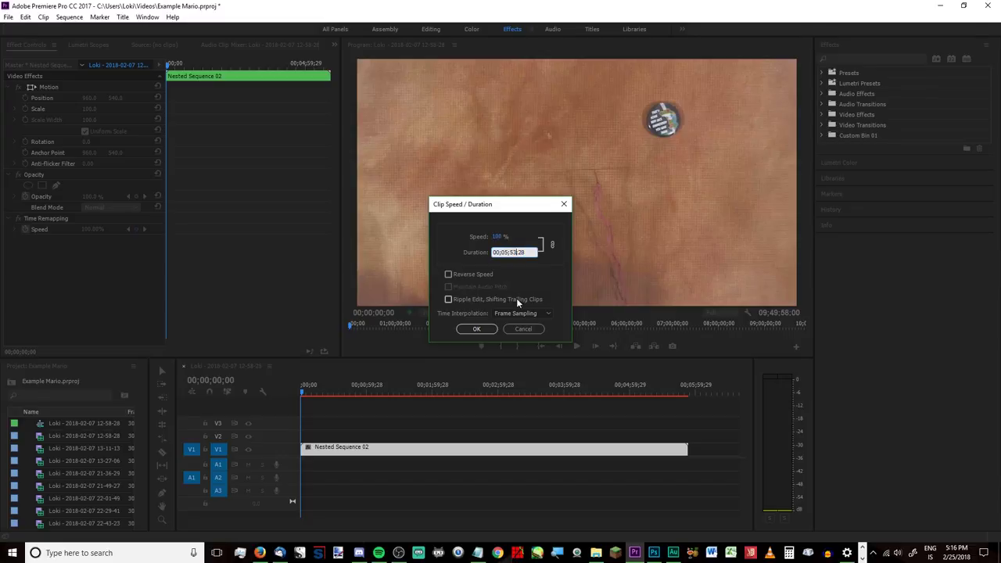
{"action": "key", "text": "BackSpace"}
{"action": "key", "text": "BackSpace"}
{"action": "type", "text": "00"}
{"action": "key", "text": "Delete"}
{"action": "key", "text": "Delete"}
{"action": "type", "text": "00"}
{"action": "left_click", "coordinate": [478, 329]}
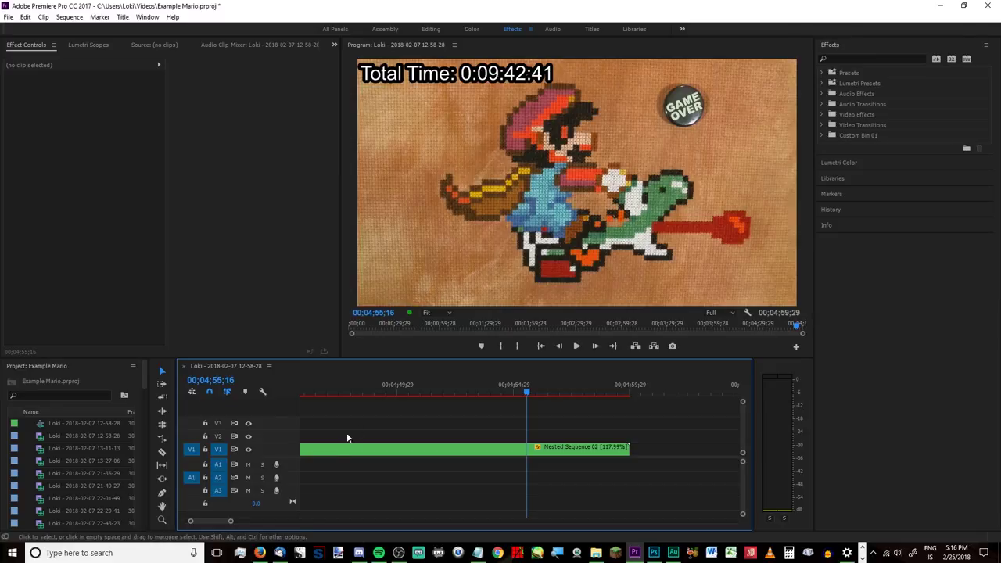
Play back part of the shortened Nested Sequence 02 clip from 00;01;12;29 to check the time-lapse.
{"action": "scroll", "coordinate": [251, 523], "scroll_direction": "down", "scroll_amount": 3}
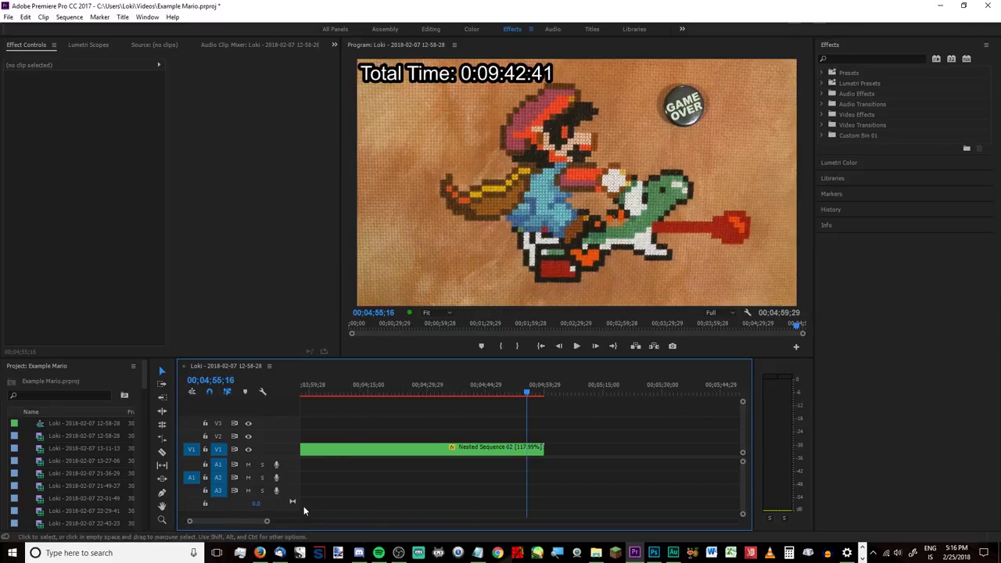
{"action": "left_click_drag", "start_coordinate": [247, 517], "coordinate": [304, 524]}
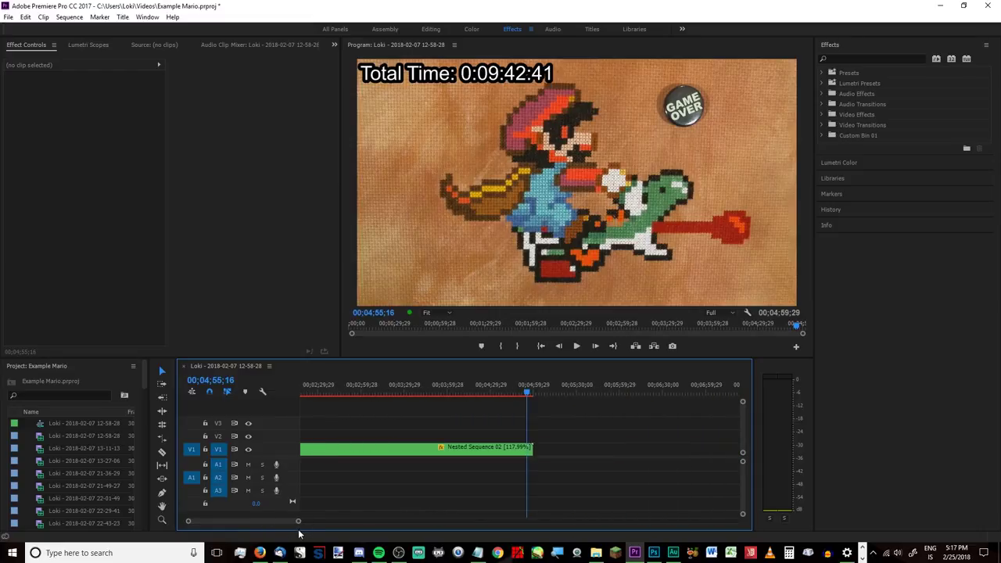
{"action": "key", "text": "backslash"}
{"action": "left_click_drag", "start_coordinate": [394, 395], "coordinate": [406, 389]}
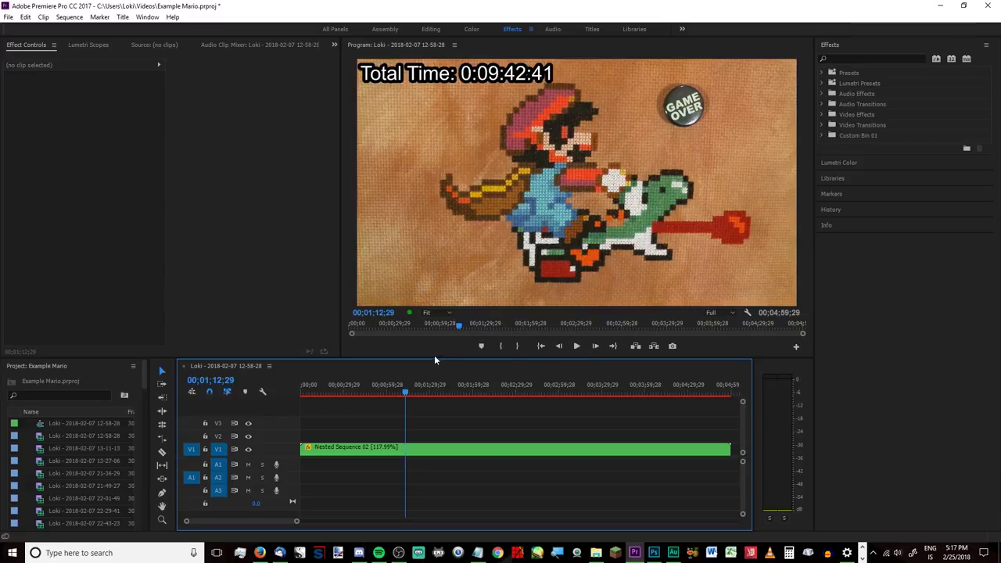
{"action": "left_click", "coordinate": [576, 346]}
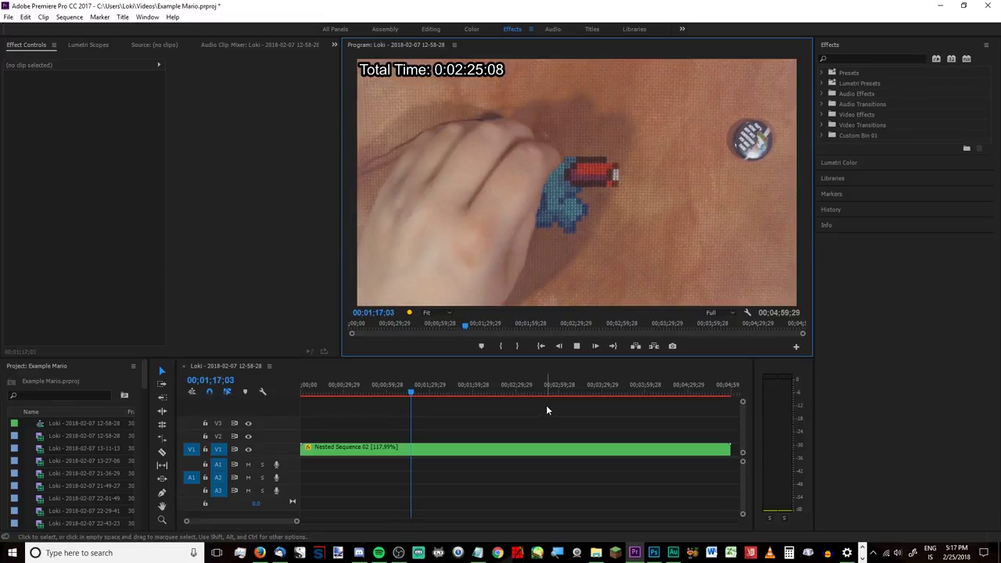
{"action": "key", "text": "space"}
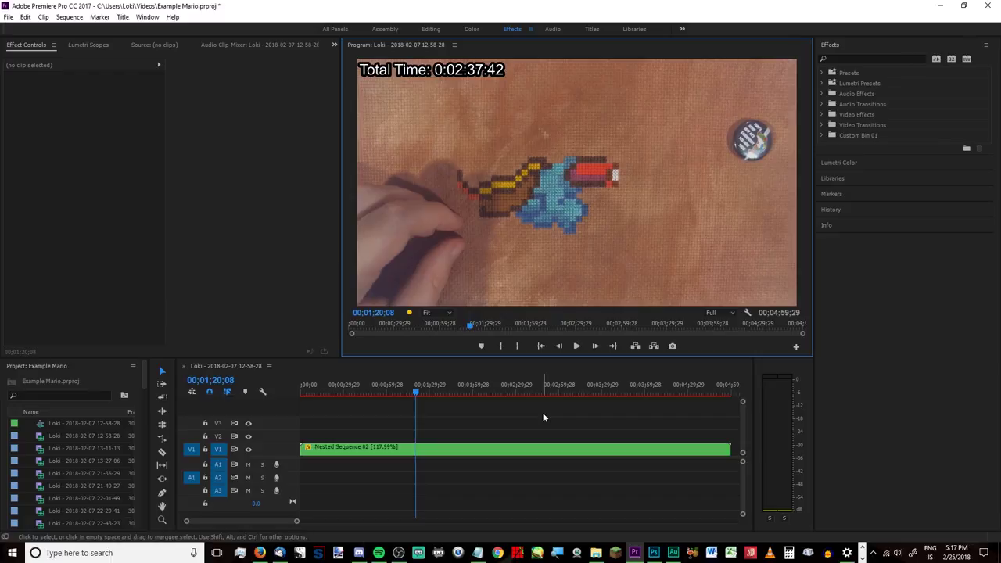
Start rendering the sequence from In to Out and cancel the render.
{"action": "left_click", "coordinate": [70, 17]}
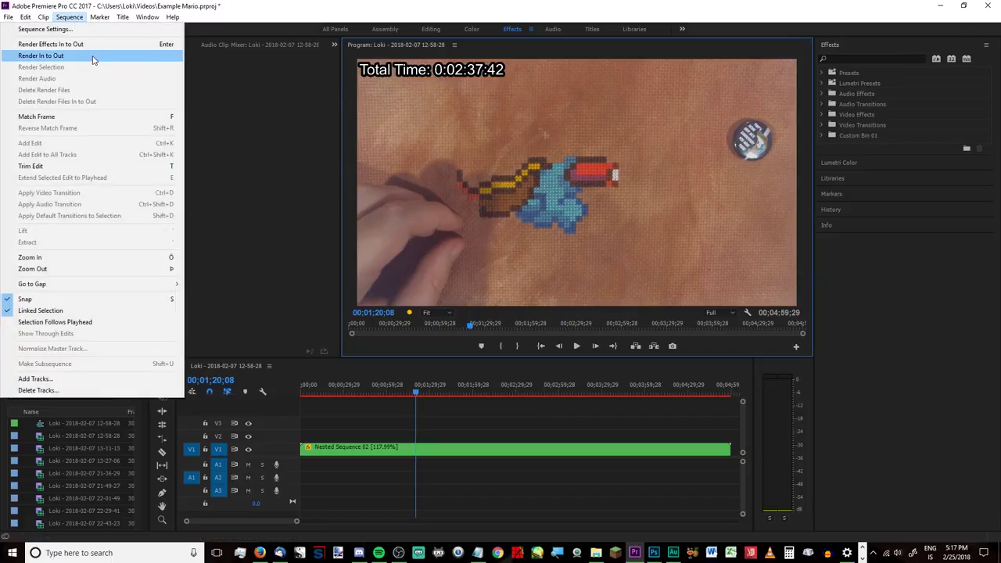
{"action": "left_click", "coordinate": [93, 57]}
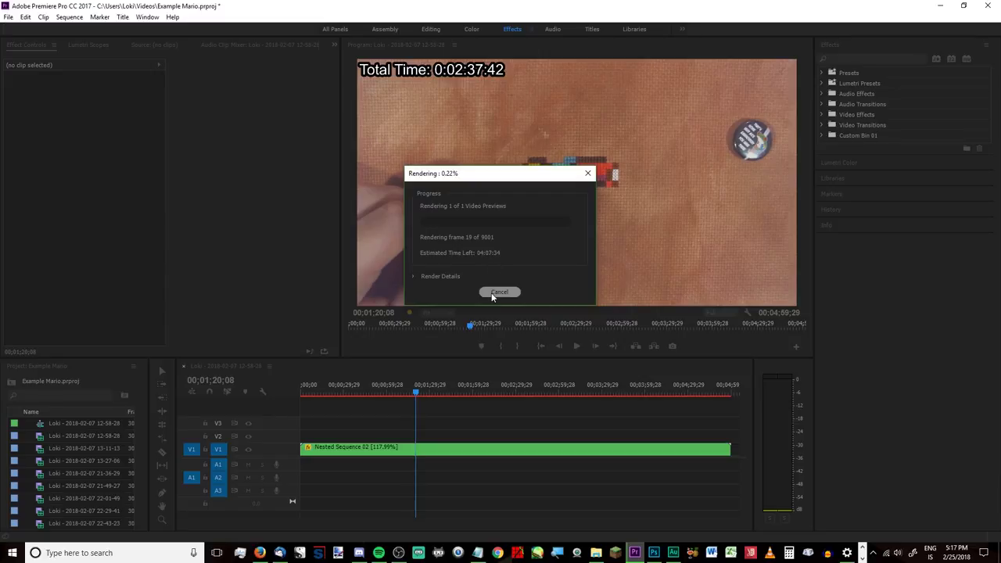
{"action": "left_click", "coordinate": [491, 294]}
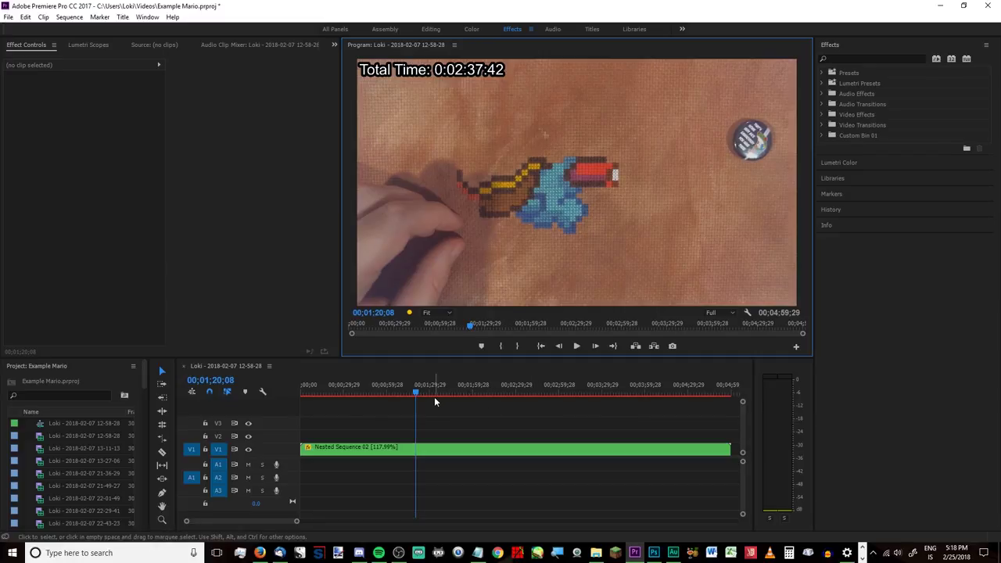
Add Mario and Yoshi.png from the Small Characters etc folder in Finished Objects to V1, directly after Nested Sequence 02.
{"action": "left_click", "coordinate": [490, 423]}
{"action": "key", "text": "minus"}
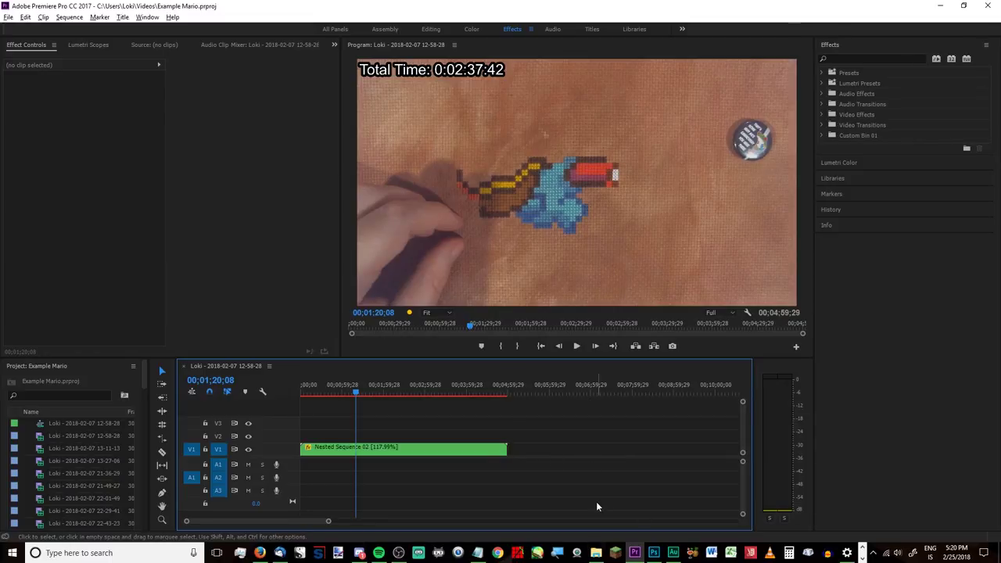
{"action": "left_click", "coordinate": [596, 553]}
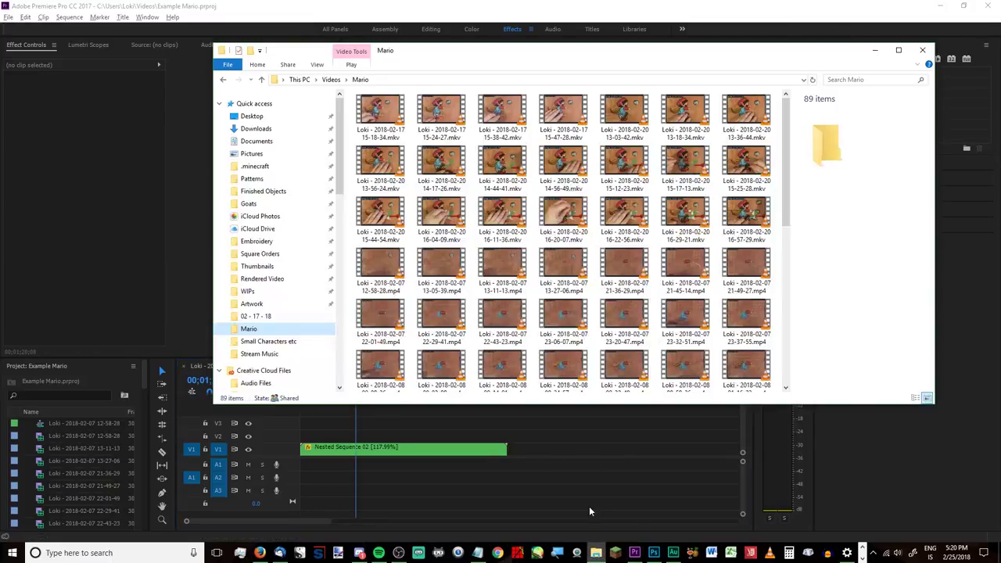
{"action": "left_click", "coordinate": [297, 191]}
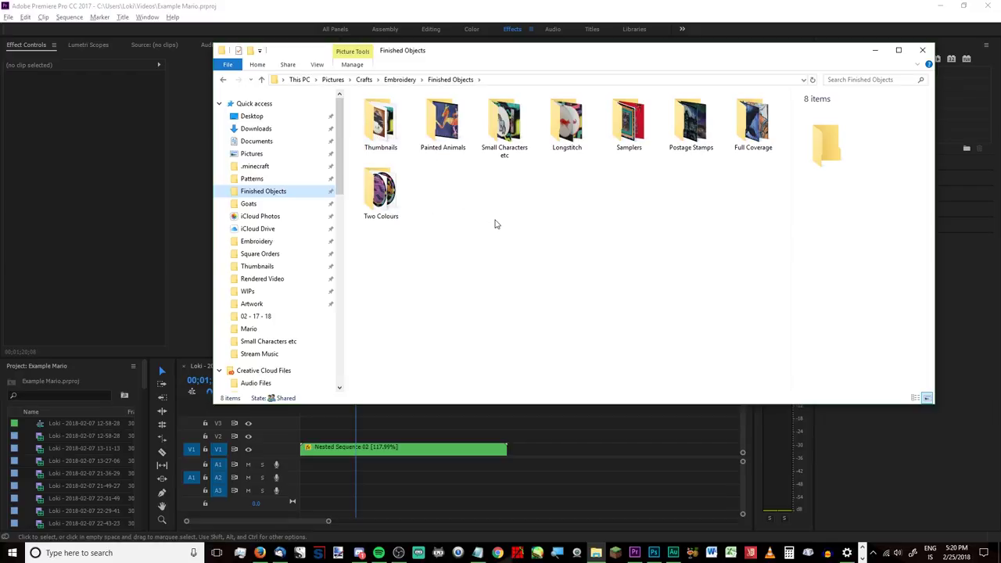
{"action": "left_click", "coordinate": [495, 144]}
{"action": "double_click", "coordinate": [494, 144]}
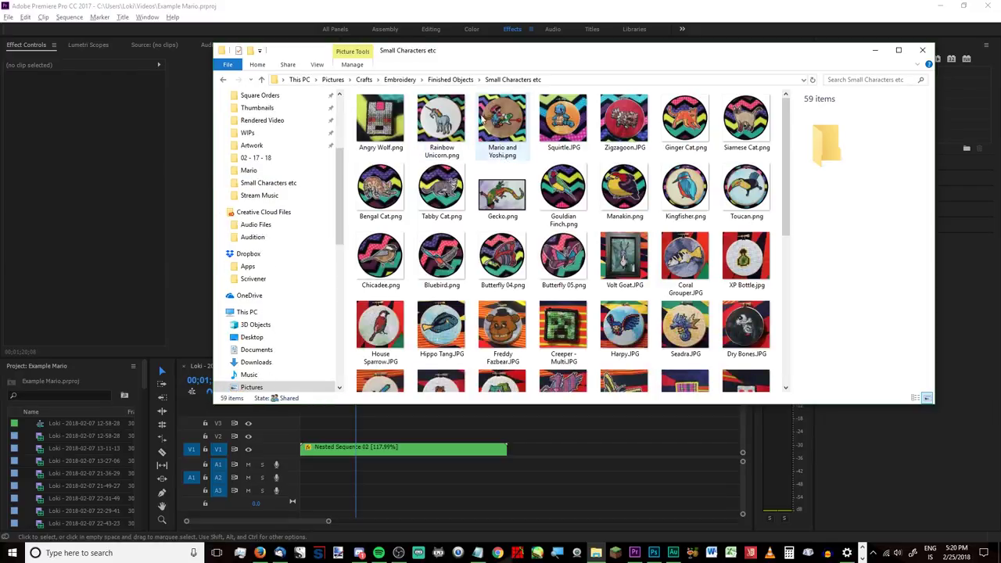
{"action": "left_click", "coordinate": [502, 145]}
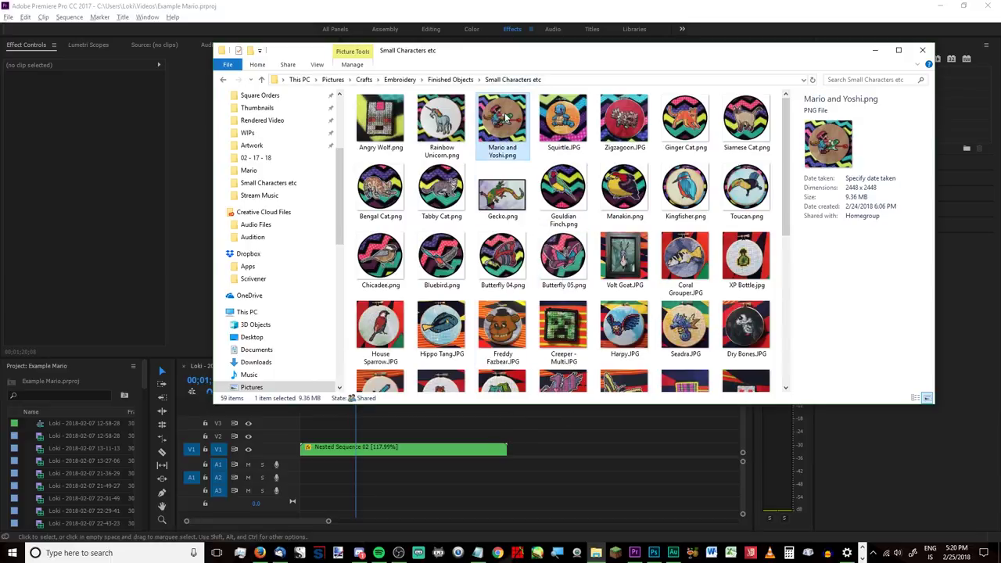
{"action": "left_click_drag", "start_coordinate": [505, 116], "coordinate": [509, 449]}
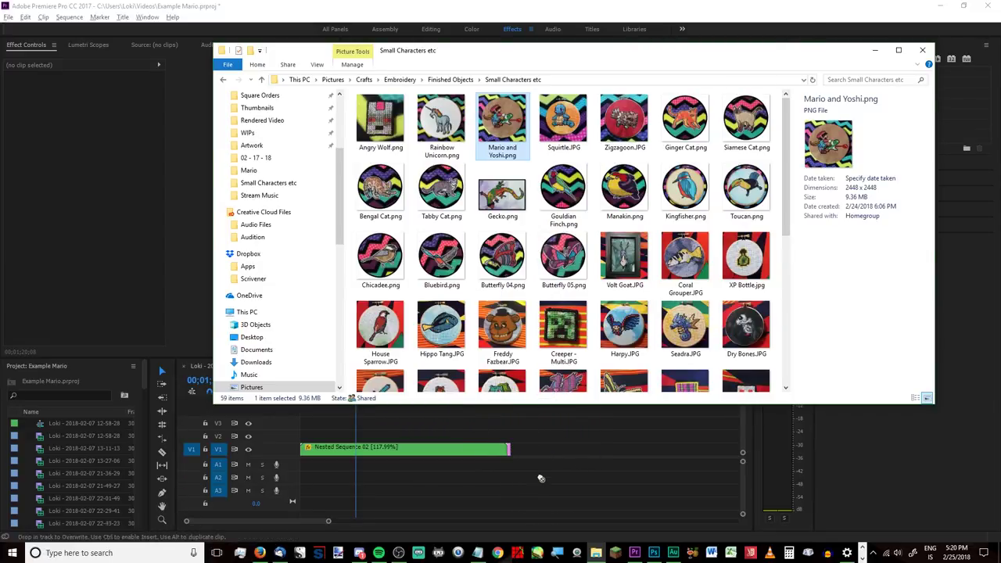
{"action": "left_click", "coordinate": [512, 390]}
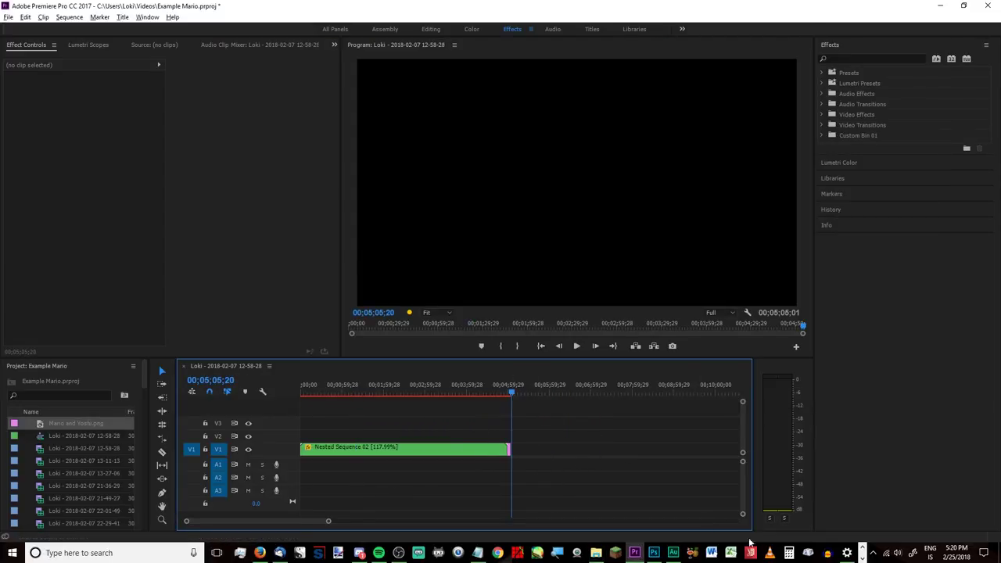
Set the duration of the Mario and Yoshi.png clip to 00;00;10;00.
{"action": "left_click_drag", "start_coordinate": [329, 520], "coordinate": [286, 521]}
{"action": "left_click", "coordinate": [495, 450]}
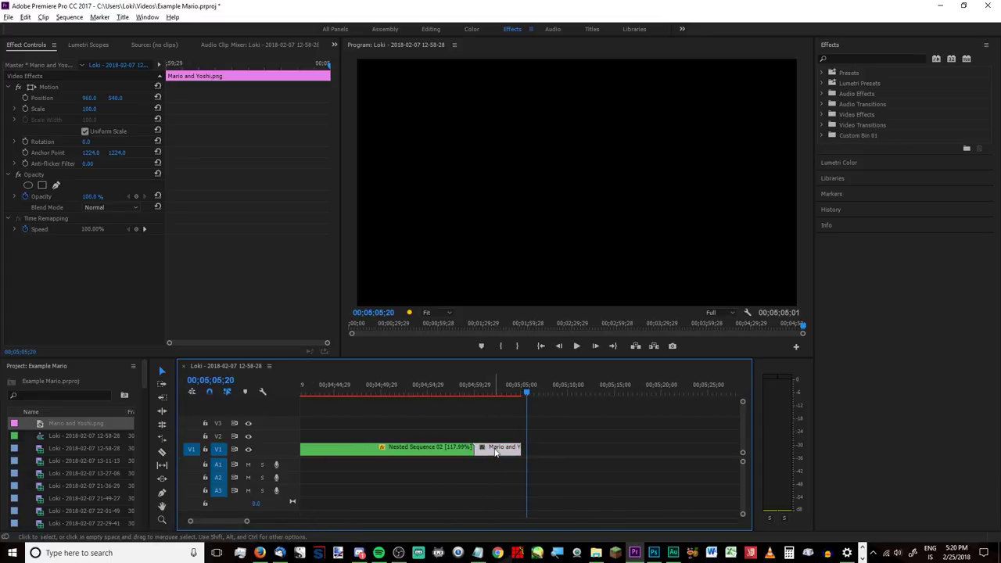
{"action": "right_click", "coordinate": [495, 451]}
{"action": "left_click", "coordinate": [569, 351]}
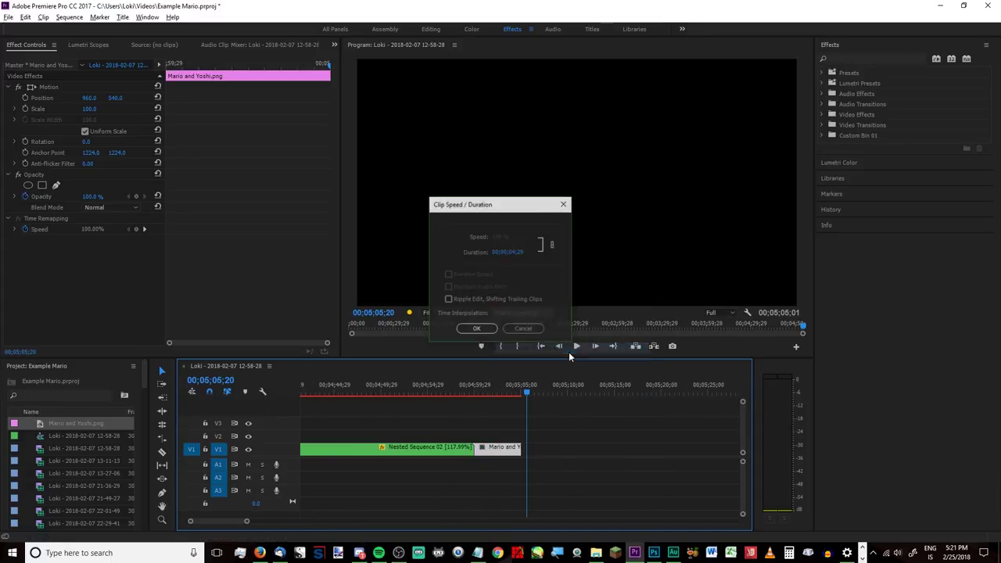
{"action": "left_click", "coordinate": [511, 252]}
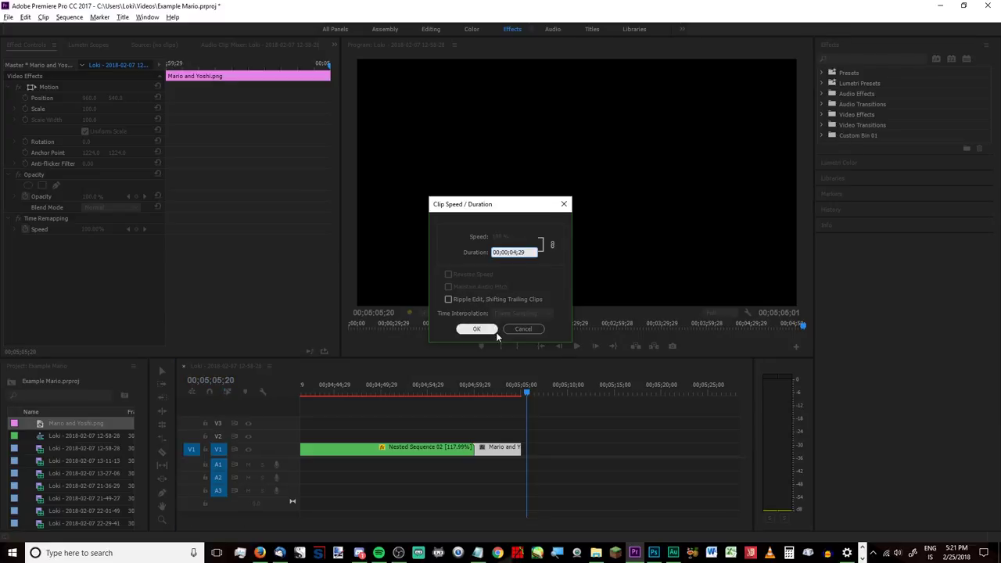
{"action": "type", "text": "15;20"}
{"action": "left_click", "coordinate": [518, 252]}
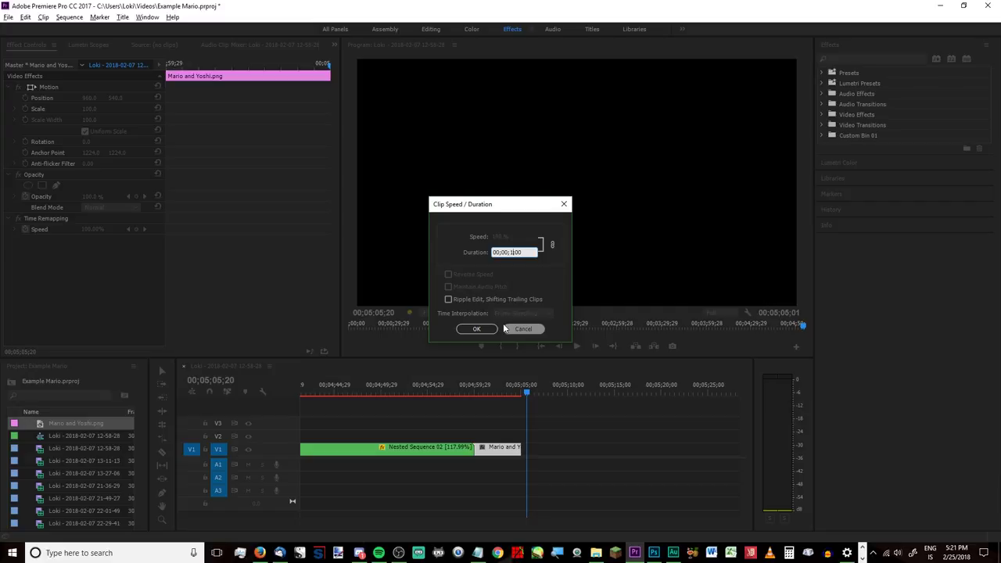
{"action": "type", "text": "00"}
{"action": "key", "text": "Return"}
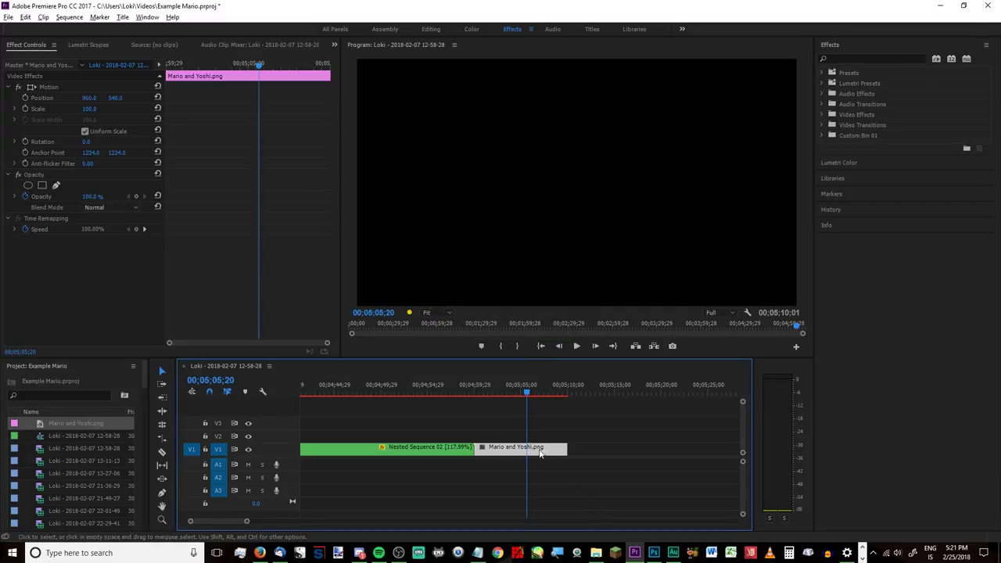
Keyframe the scale of the Mario and Yoshi.png clip from 100 at its start to 66.9 at its end.
{"action": "left_click", "coordinate": [505, 453]}
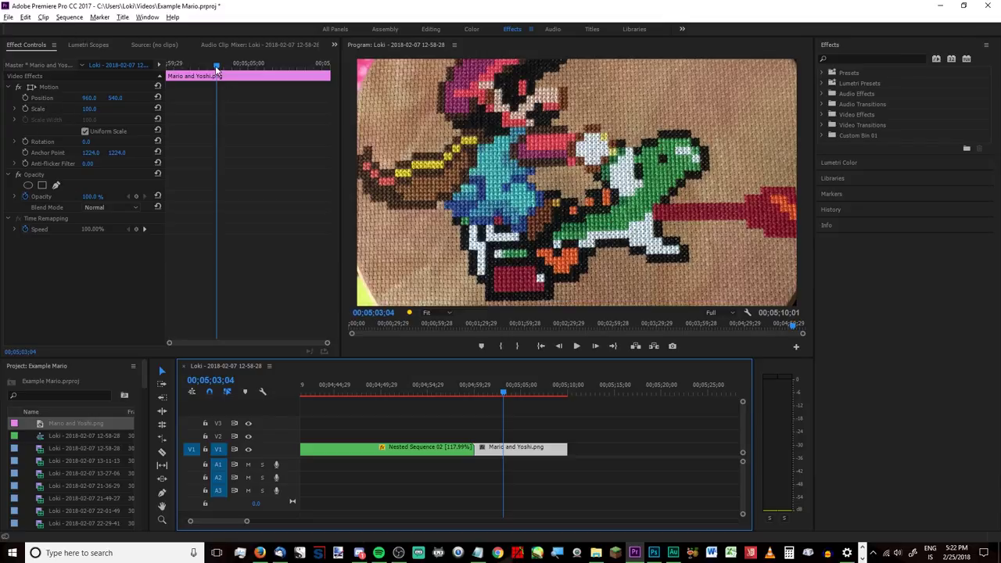
{"action": "left_click_drag", "start_coordinate": [216, 69], "coordinate": [142, 89]}
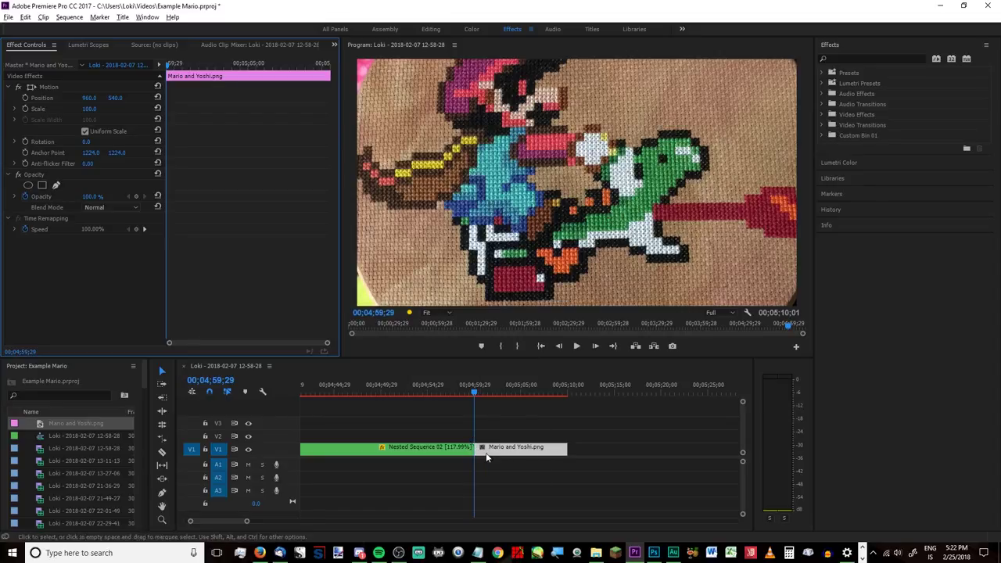
{"action": "left_click", "coordinate": [15, 113]}
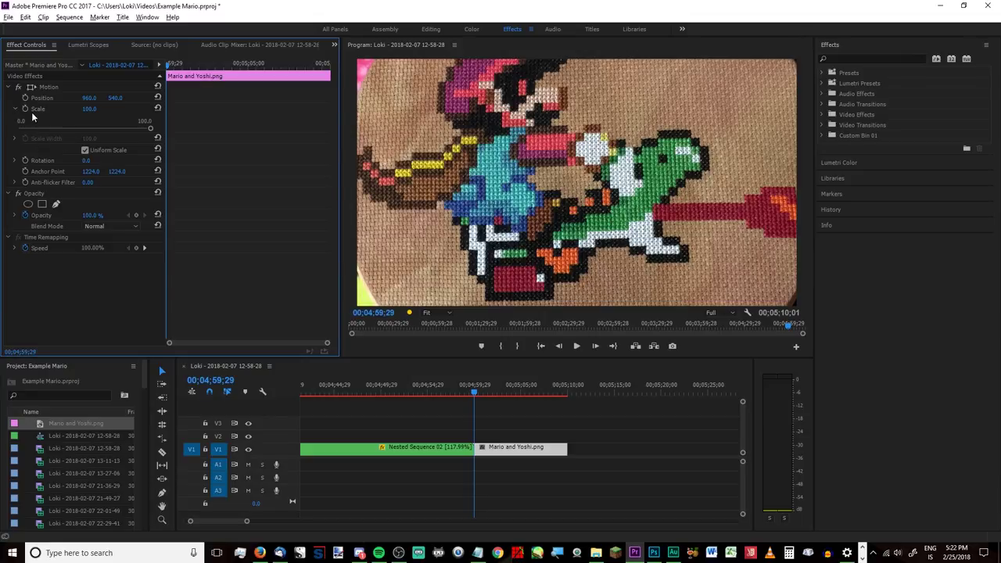
{"action": "left_click", "coordinate": [26, 108]}
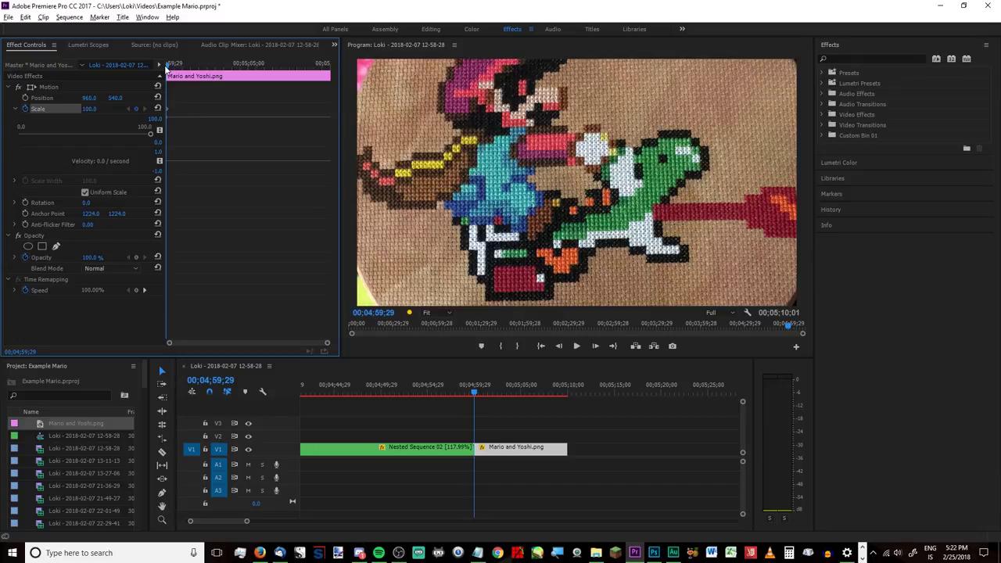
{"action": "left_click_drag", "start_coordinate": [168, 70], "coordinate": [330, 95]}
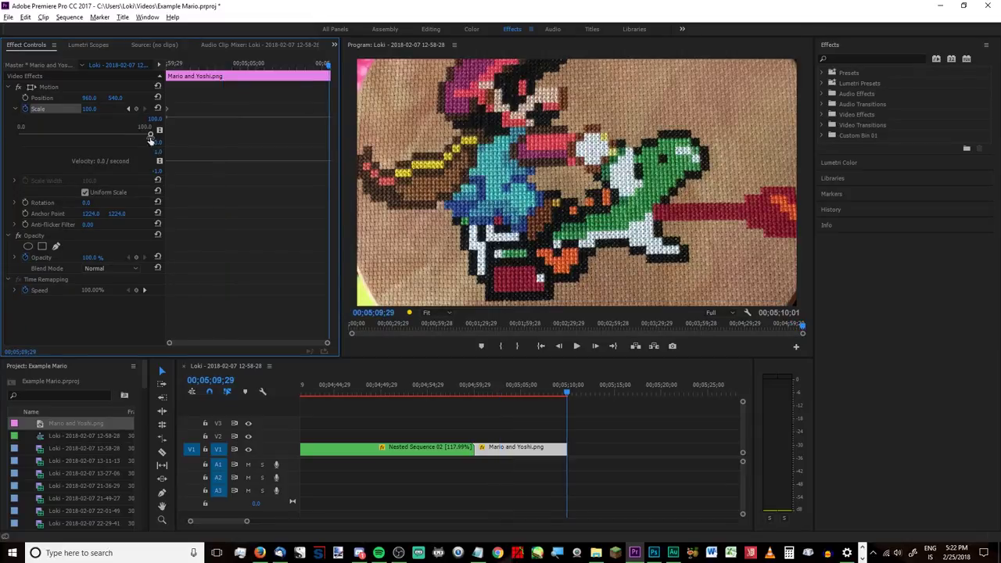
{"action": "left_click_drag", "start_coordinate": [151, 134], "coordinate": [107, 138]}
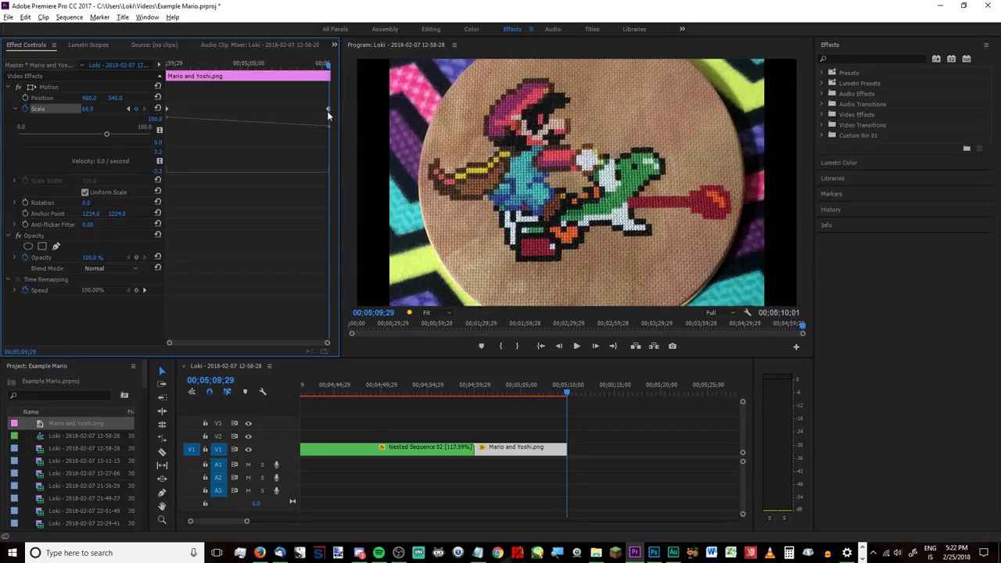
Render only the selected Mario and Yoshi.png clip.
{"action": "left_click", "coordinate": [524, 452]}
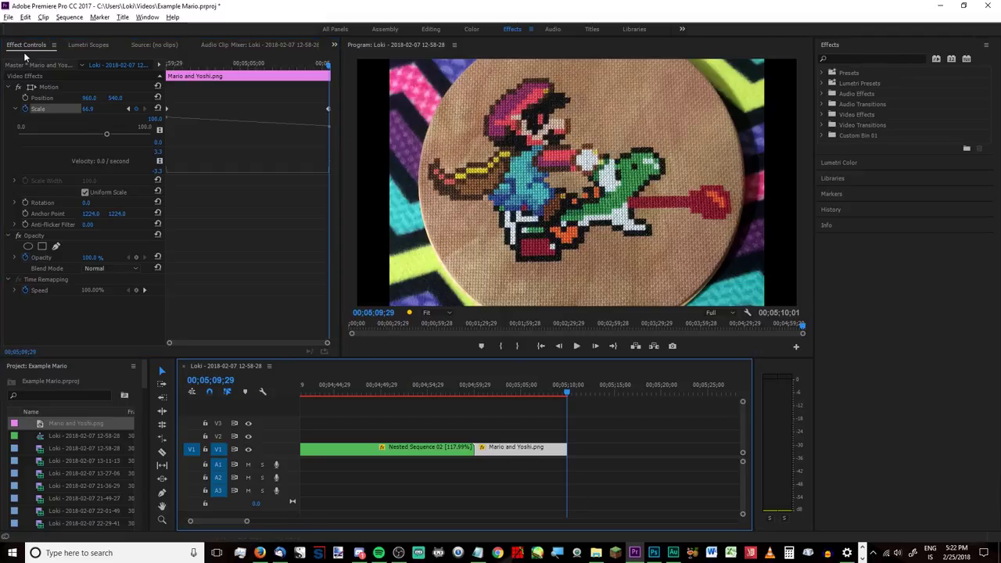
{"action": "left_click", "coordinate": [73, 18]}
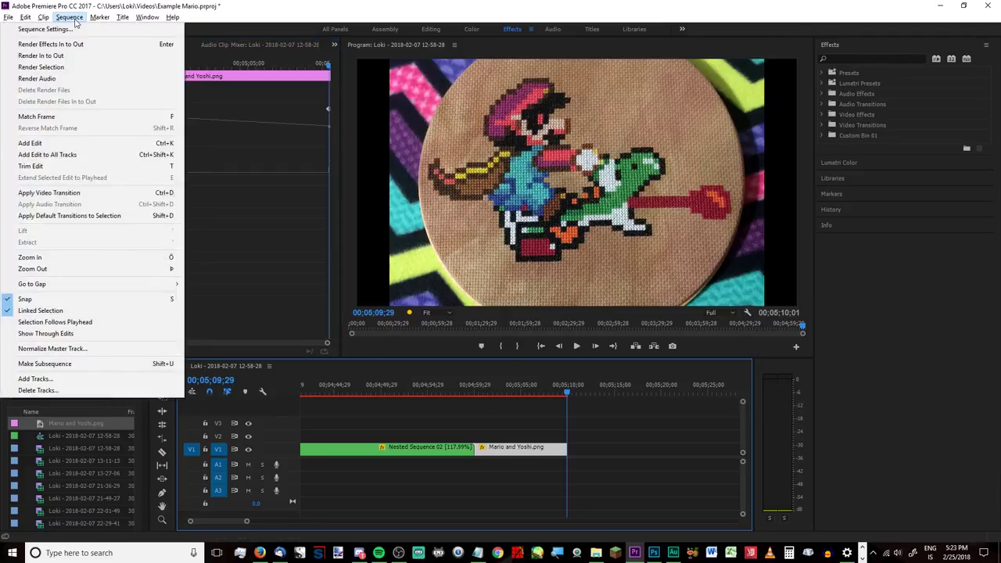
{"action": "left_click", "coordinate": [77, 68]}
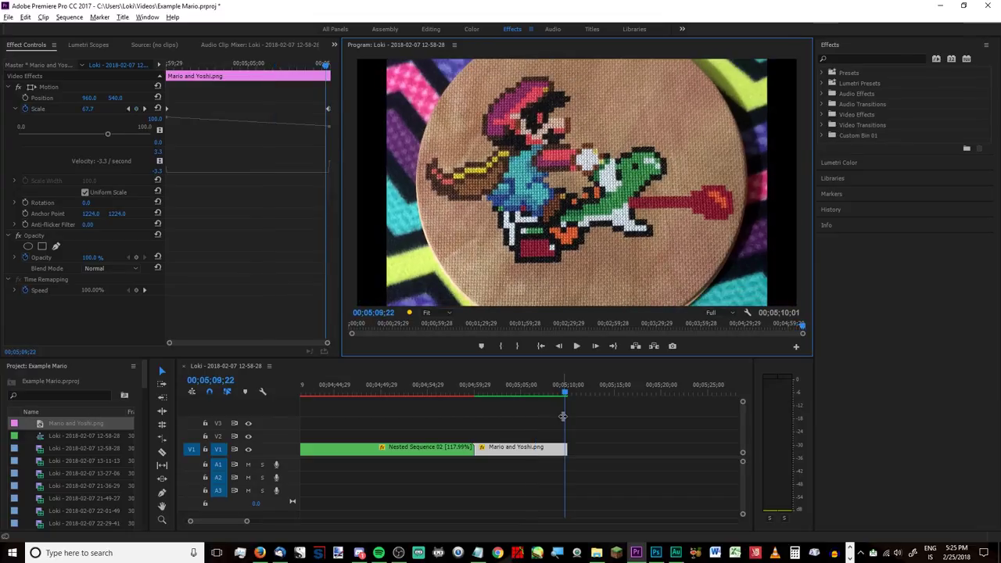
Add Channel Outro 5.mp4 from the Assets folder on the G: drive to V1, directly after Mario and Yoshi.png, and preview its footage.
{"action": "left_click", "coordinate": [597, 553]}
{"action": "scroll", "coordinate": [291, 266], "scroll_direction": "down", "scroll_amount": 2}
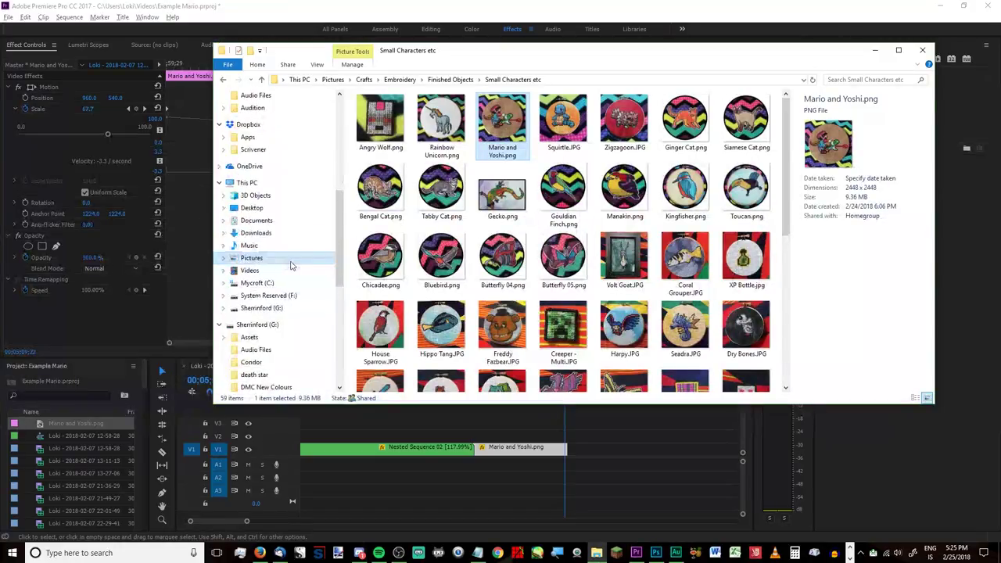
{"action": "scroll", "coordinate": [291, 266], "scroll_direction": "down", "scroll_amount": 2}
{"action": "left_click", "coordinate": [269, 254]}
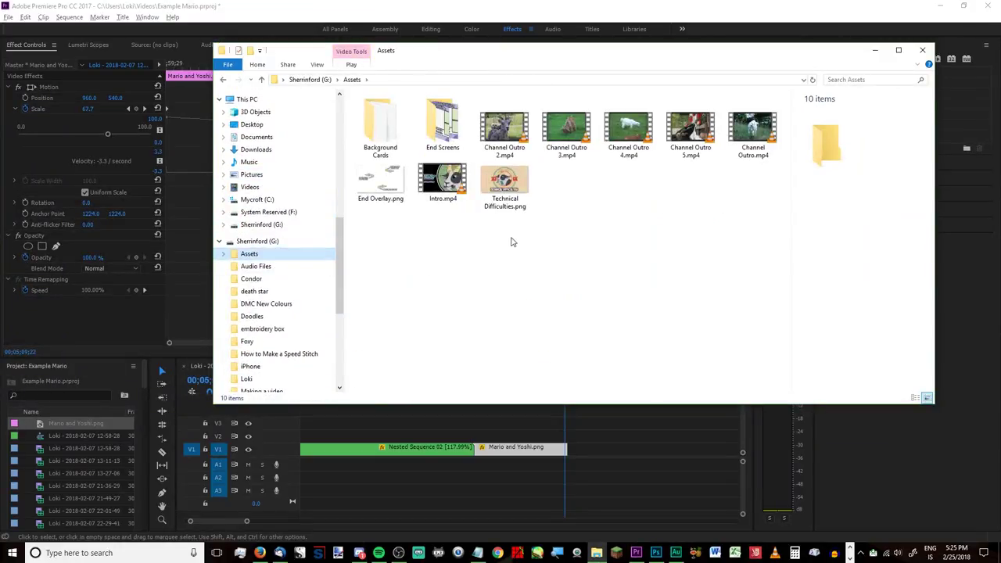
{"action": "left_click", "coordinate": [691, 129]}
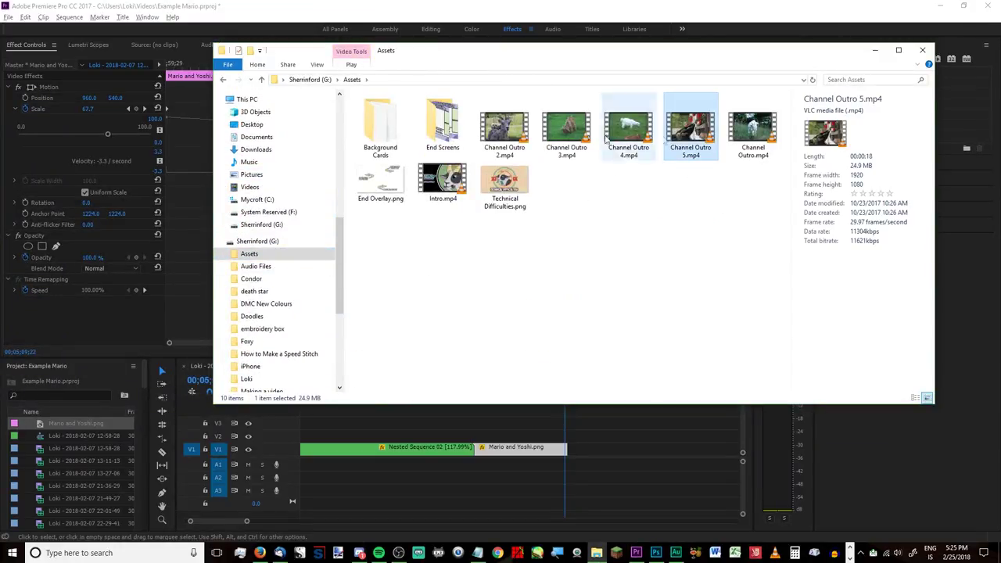
{"action": "left_click_drag", "start_coordinate": [693, 139], "coordinate": [579, 443]}
{"action": "left_click", "coordinate": [616, 431]}
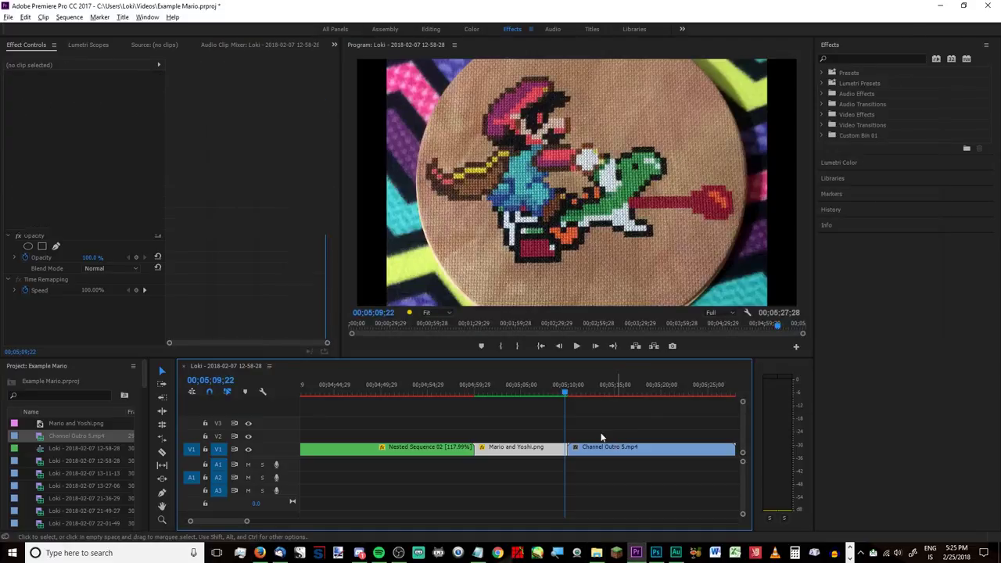
{"action": "left_click", "coordinate": [571, 395]}
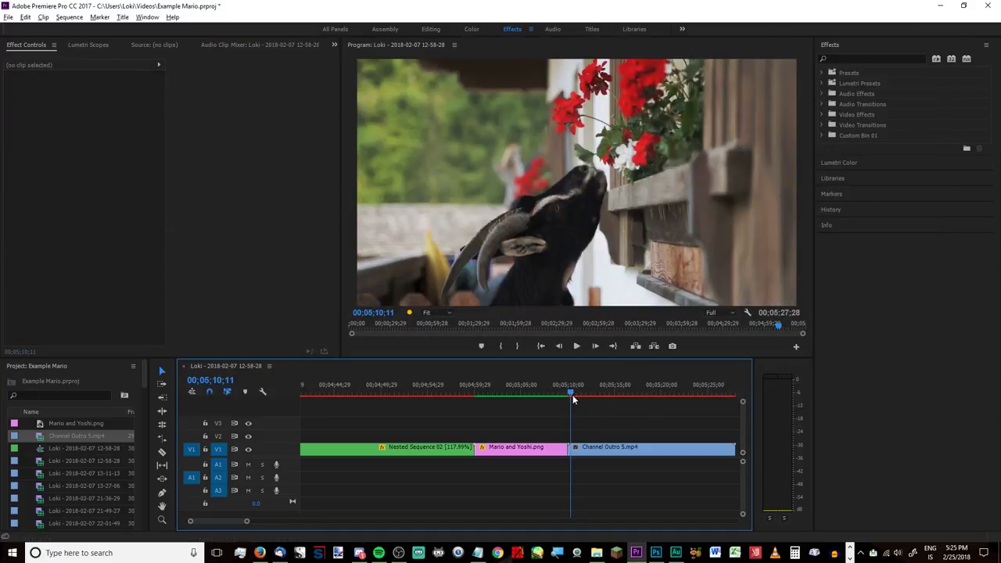
{"action": "left_click", "coordinate": [633, 393]}
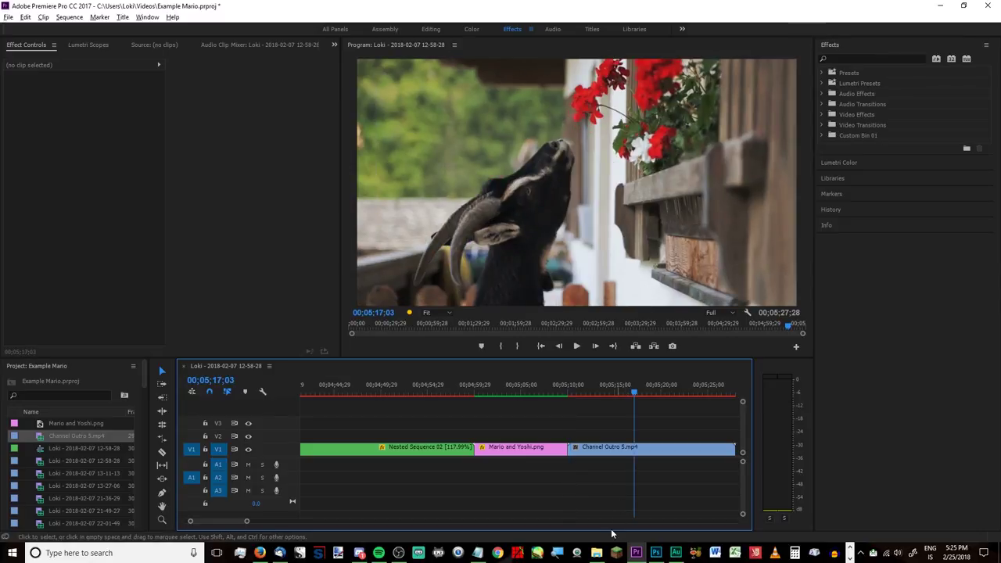
Add End Overlay.png from the Assets folder to V2, starting at the beginning of Channel Outro 5.mp4.
{"action": "left_click", "coordinate": [596, 553]}
{"action": "left_click", "coordinate": [397, 181]}
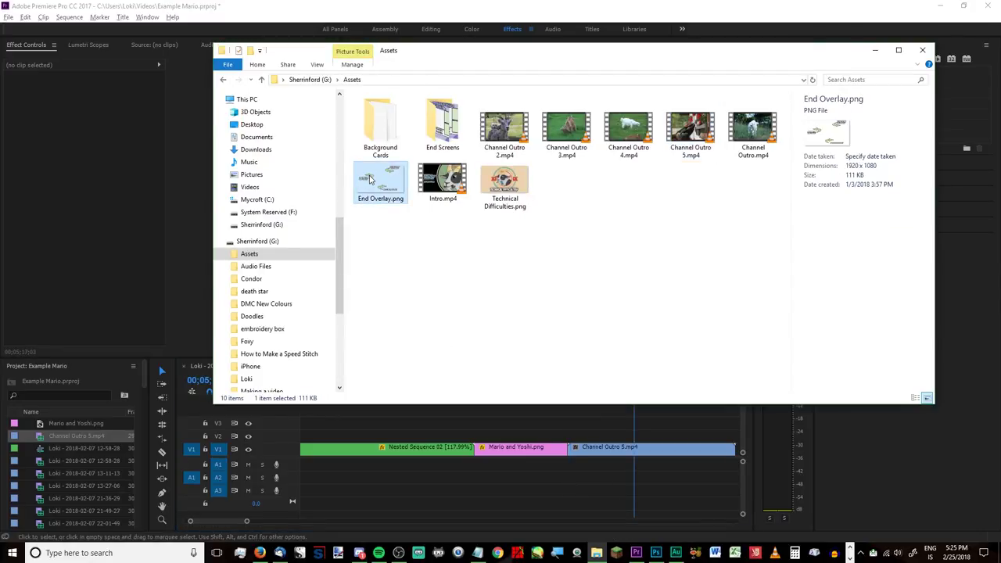
{"action": "left_click_drag", "start_coordinate": [371, 179], "coordinate": [578, 453]}
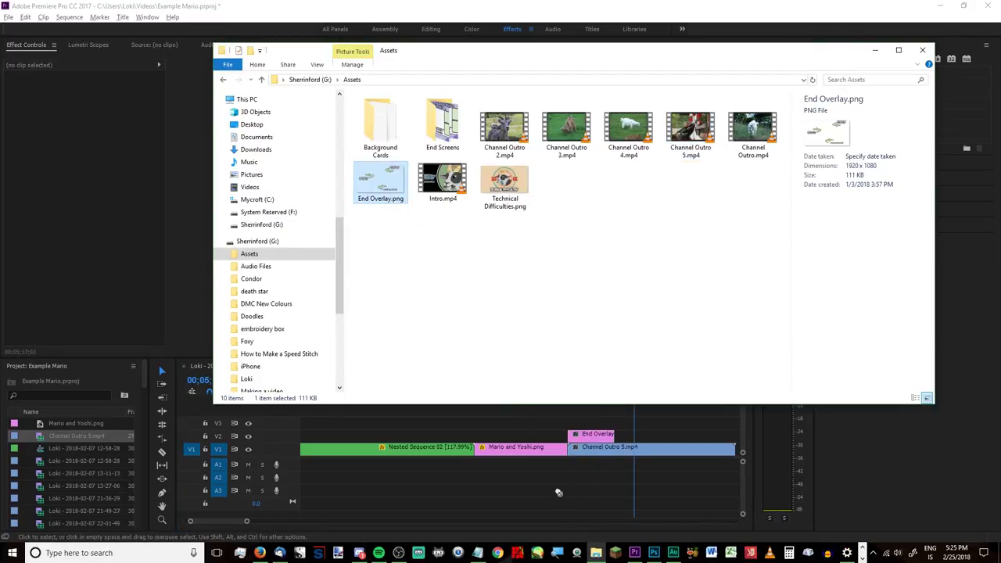
{"action": "left_click", "coordinate": [559, 493]}
{"action": "scroll", "coordinate": [492, 474], "scroll_direction": "right", "scroll_amount": 3}
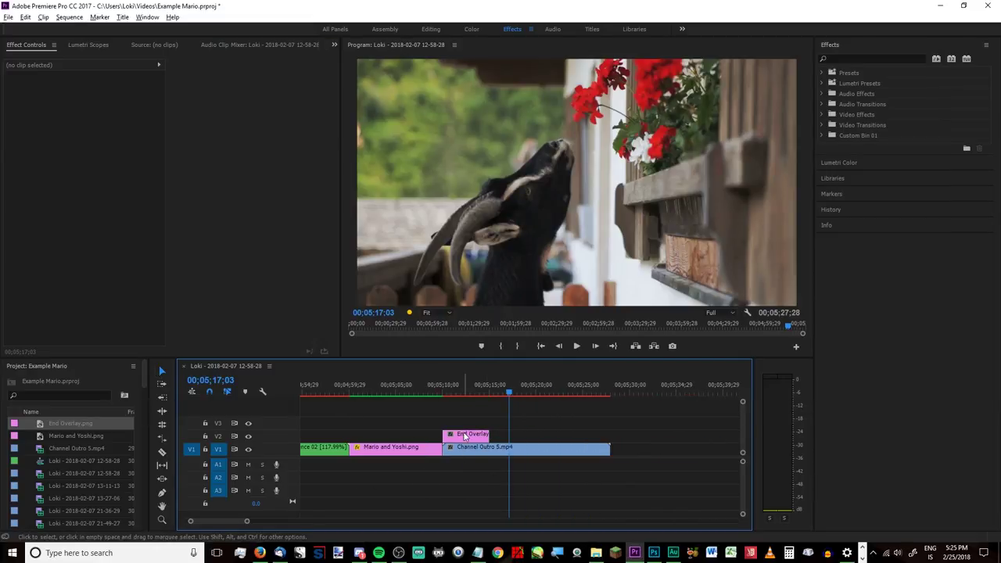
Extend the End Overlay.png clip to the end of Channel Outro 5.mp4 and scrub through the outro to check the overlay.
{"action": "left_click", "coordinate": [464, 435]}
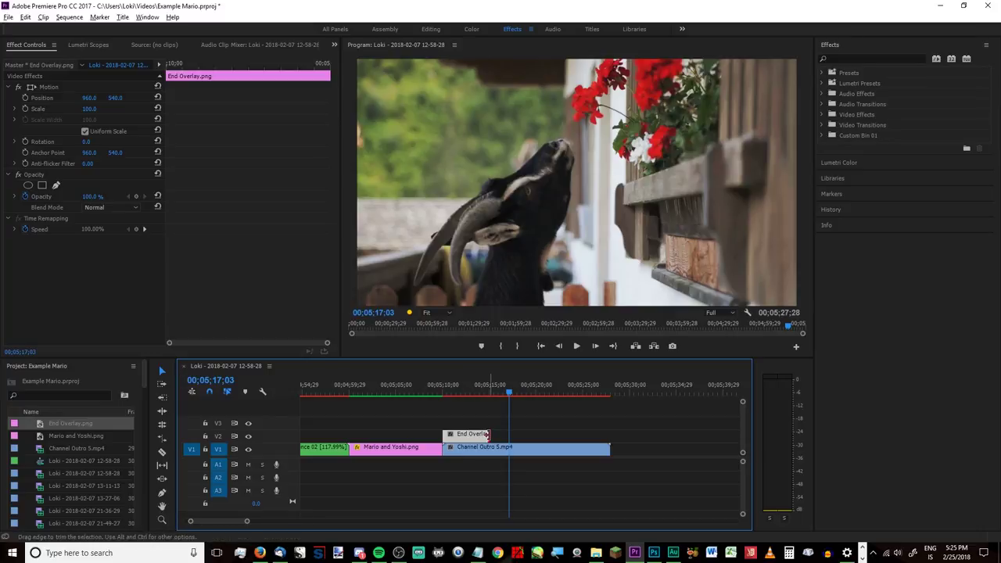
{"action": "left_click_drag", "start_coordinate": [486, 435], "coordinate": [609, 437]}
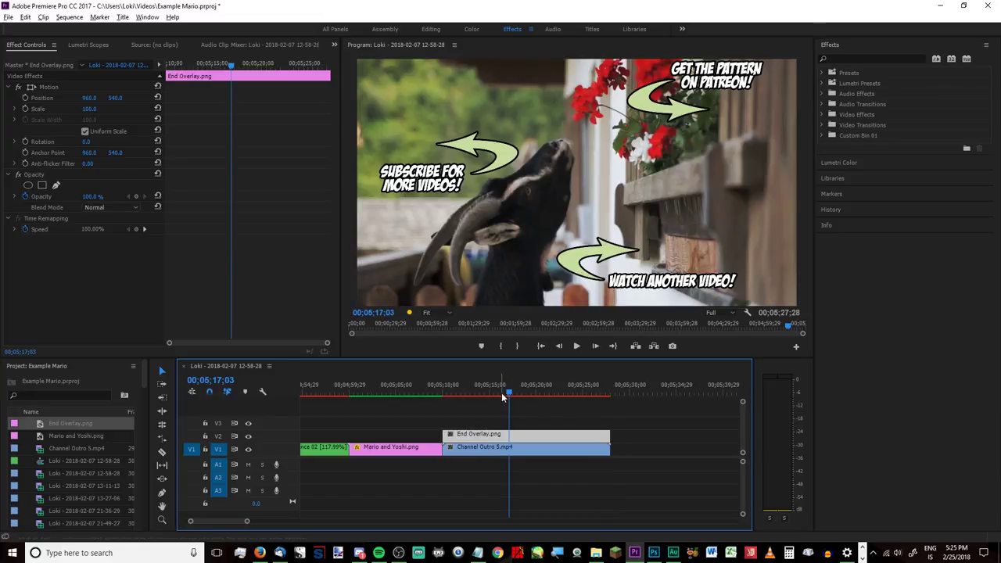
{"action": "left_click_drag", "start_coordinate": [502, 393], "coordinate": [536, 396]}
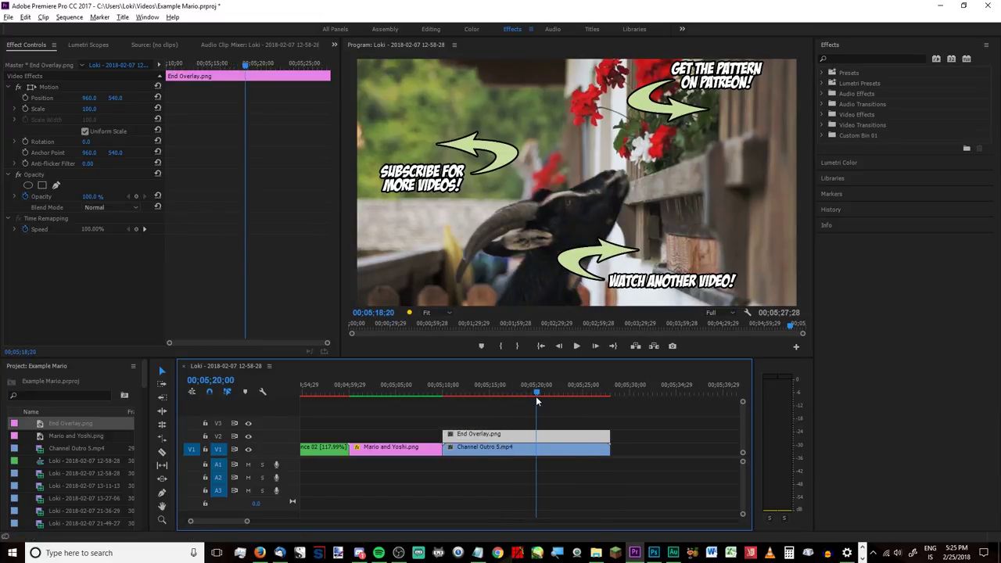
{"action": "left_click_drag", "start_coordinate": [536, 396], "coordinate": [505, 396]}
Add the ES_Nintendo MP3 track from Music for Videos > Epidemic Music to A1 at the start of the sequence.
{"action": "left_click", "coordinate": [283, 517]}
{"action": "scroll", "coordinate": [283, 517], "scroll_direction": "down", "scroll_amount": 5}
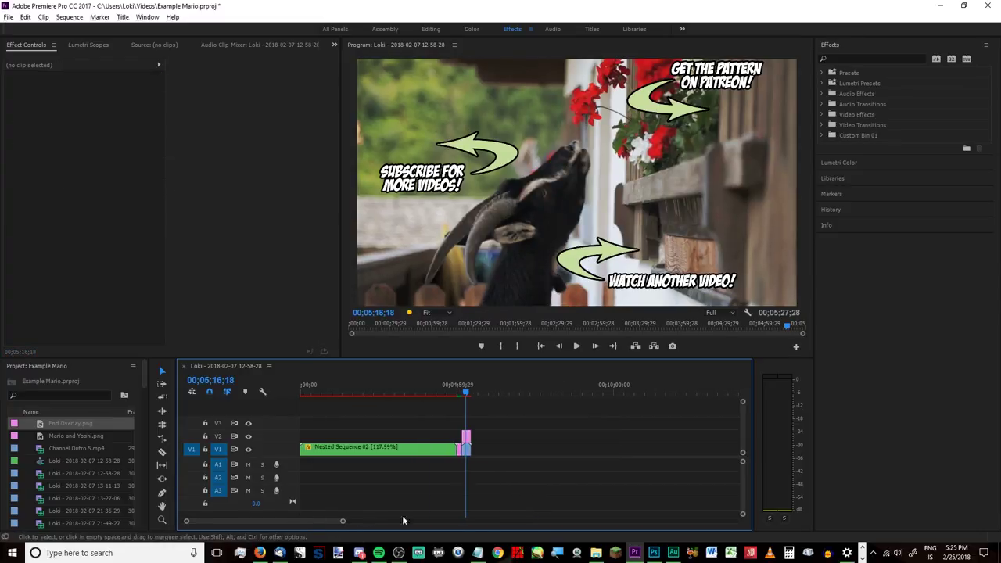
{"action": "left_click", "coordinate": [596, 553]}
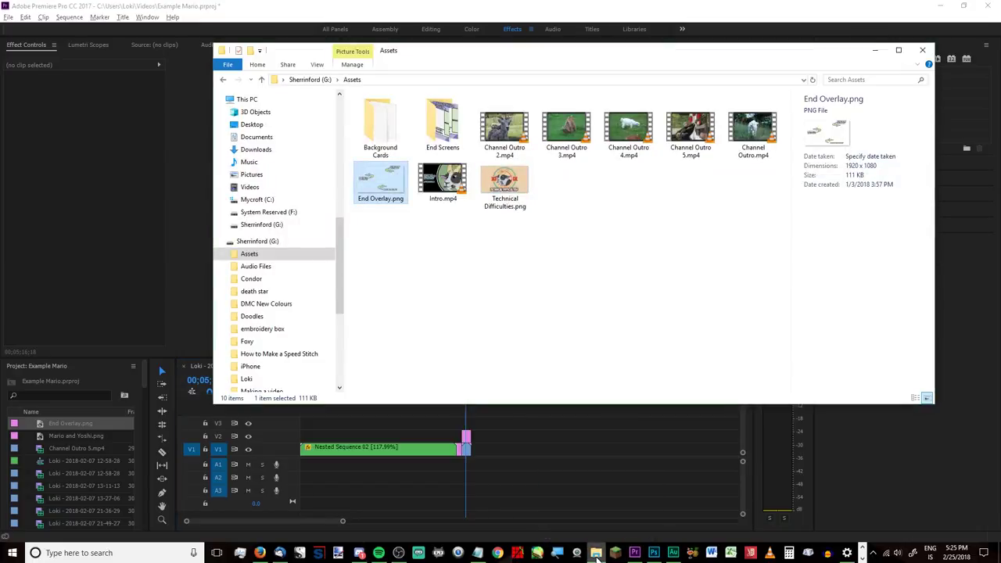
{"action": "left_click", "coordinate": [224, 162]}
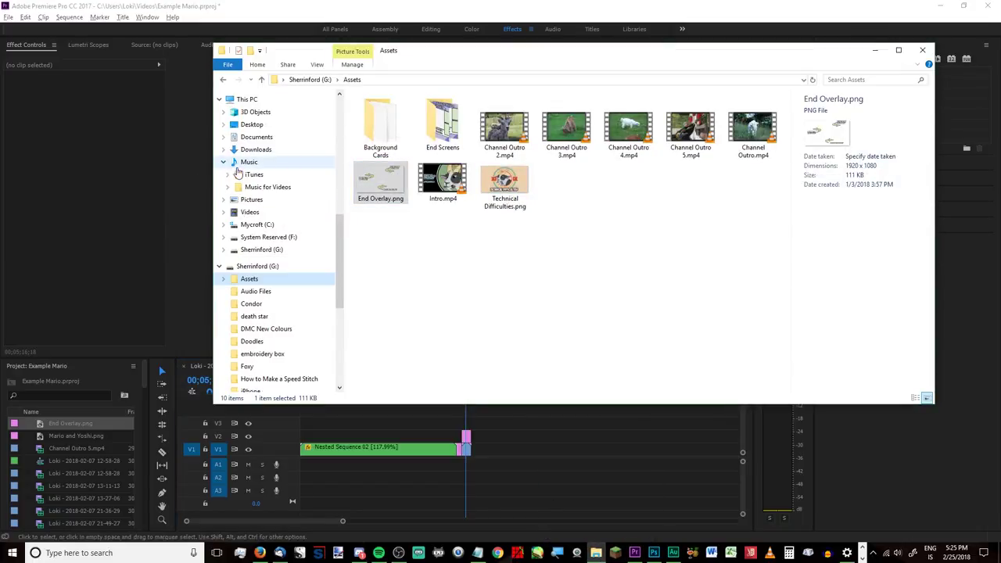
{"action": "left_click", "coordinate": [227, 187]}
{"action": "left_click", "coordinate": [309, 202]}
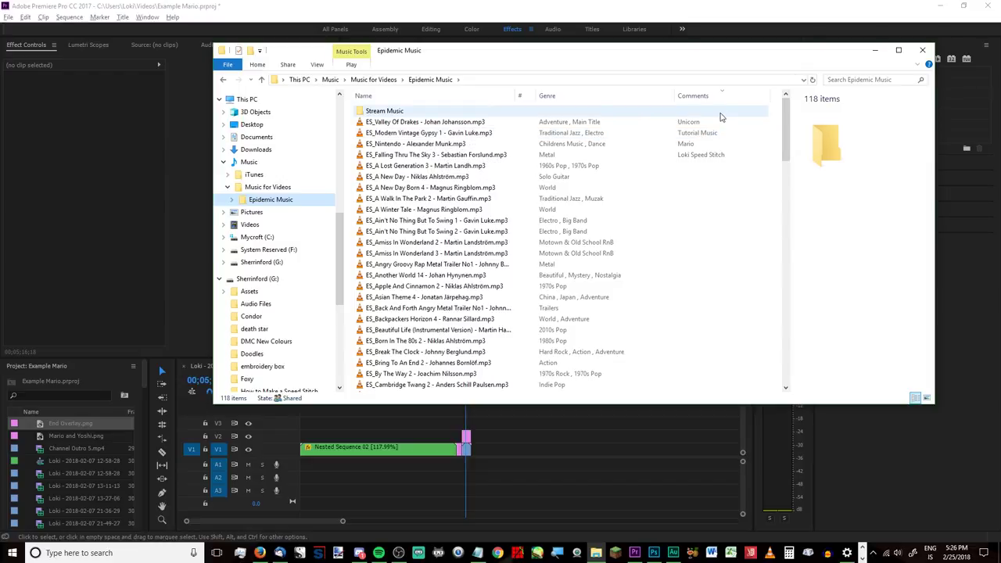
{"action": "left_click", "coordinate": [718, 146]}
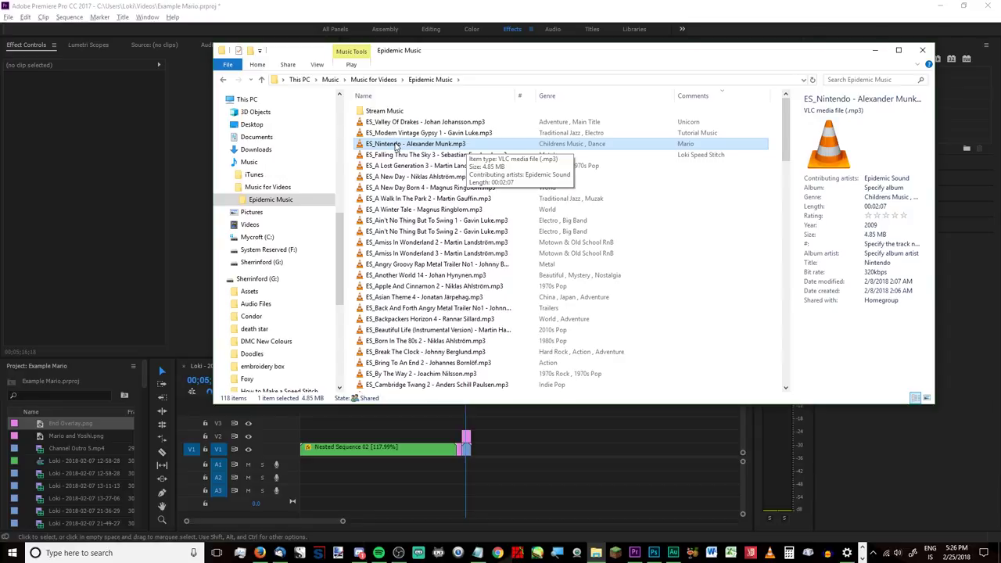
{"action": "left_click_drag", "start_coordinate": [391, 145], "coordinate": [305, 466]}
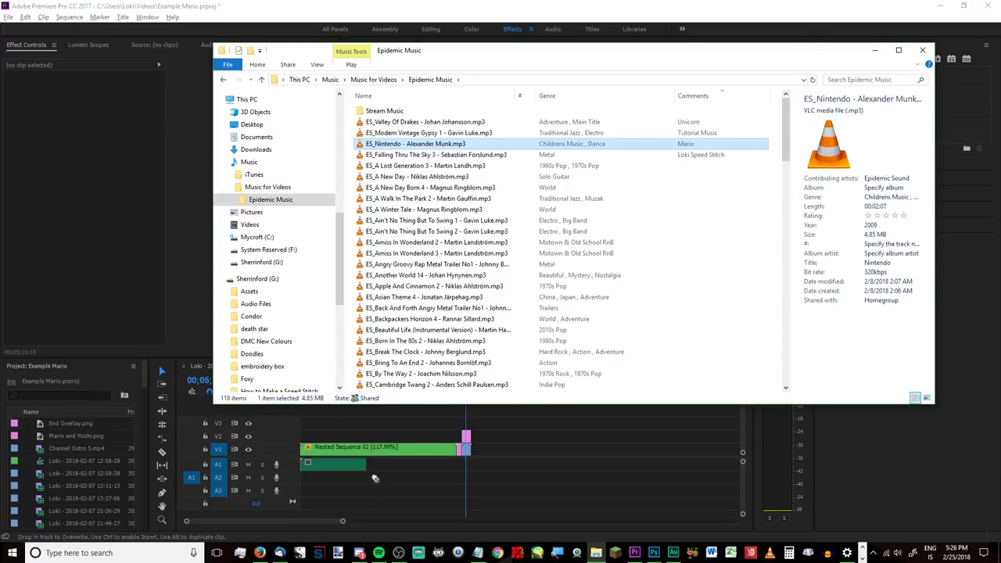
Copy the ES_Nintendo music clip on A1 and paste it twice, end to end, directly after the original.
{"action": "left_click", "coordinate": [325, 468]}
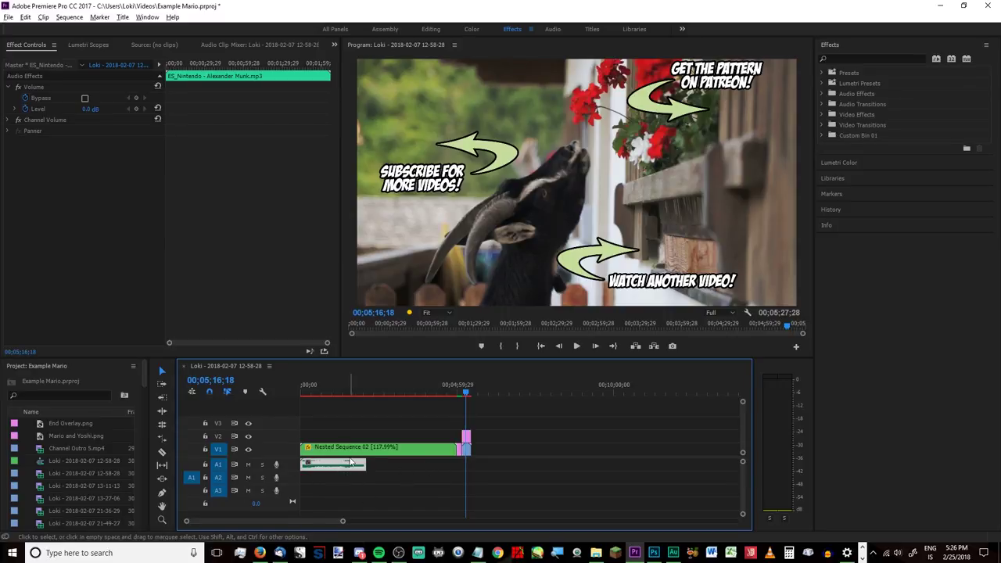
{"action": "left_click", "coordinate": [272, 65]}
{"action": "left_click_drag", "start_coordinate": [273, 70], "coordinate": [321, 65]}
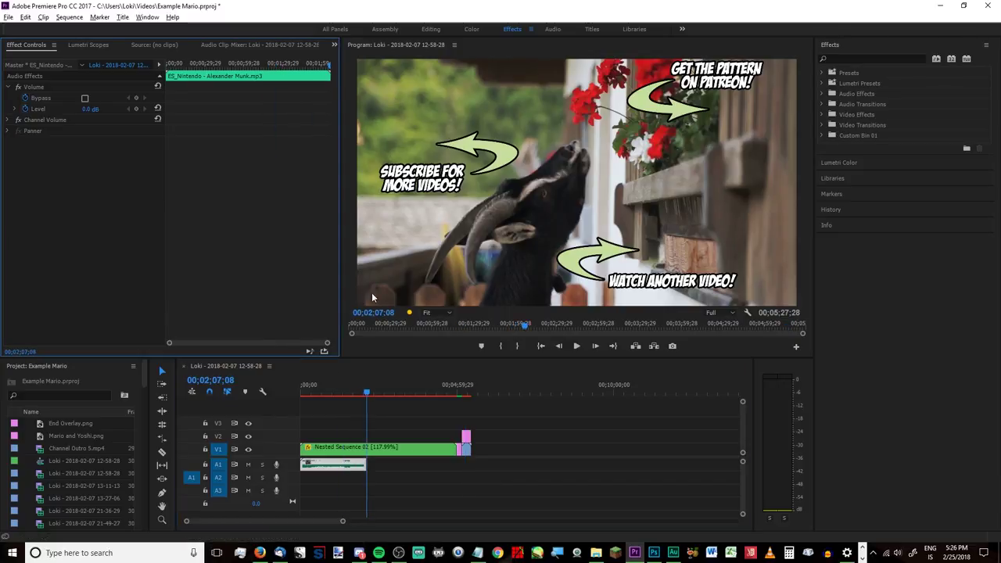
{"action": "left_click", "coordinate": [330, 466]}
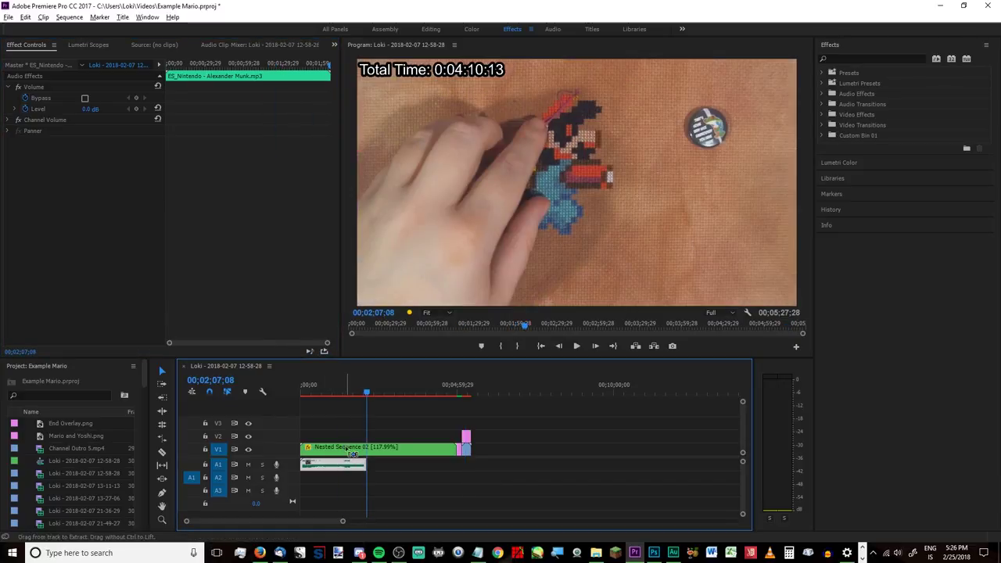
{"action": "left_click", "coordinate": [354, 451], "text": "shift"}
{"action": "left_click", "coordinate": [344, 466]}
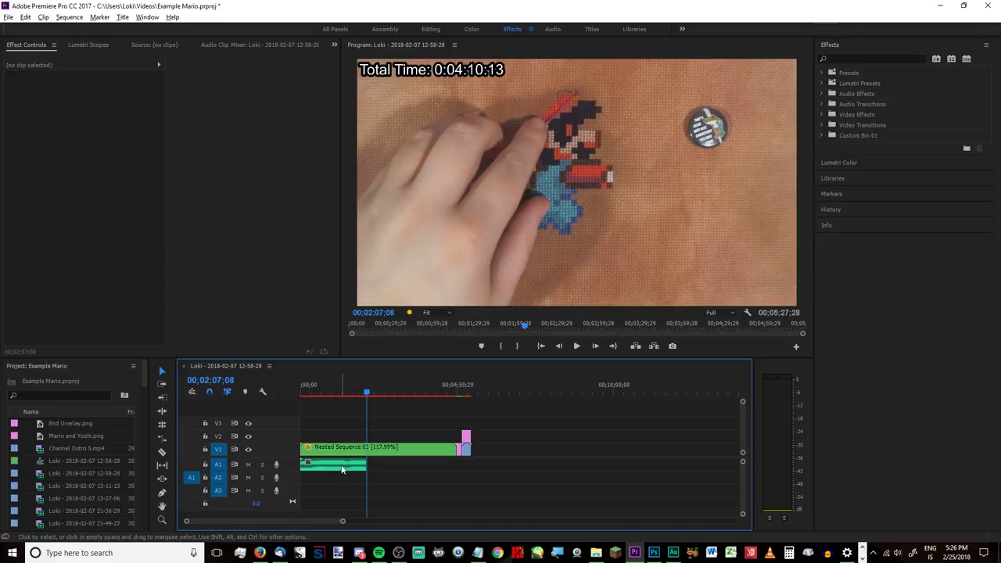
{"action": "key", "text": "ctrl+c"}
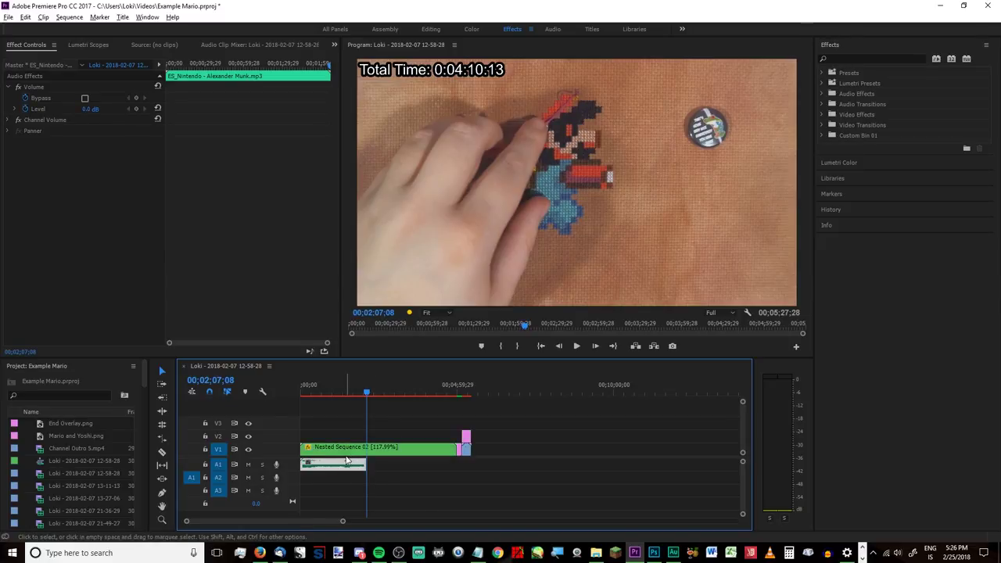
{"action": "key", "text": "ctrl+v"}
{"action": "key", "text": "ctrl+v"}
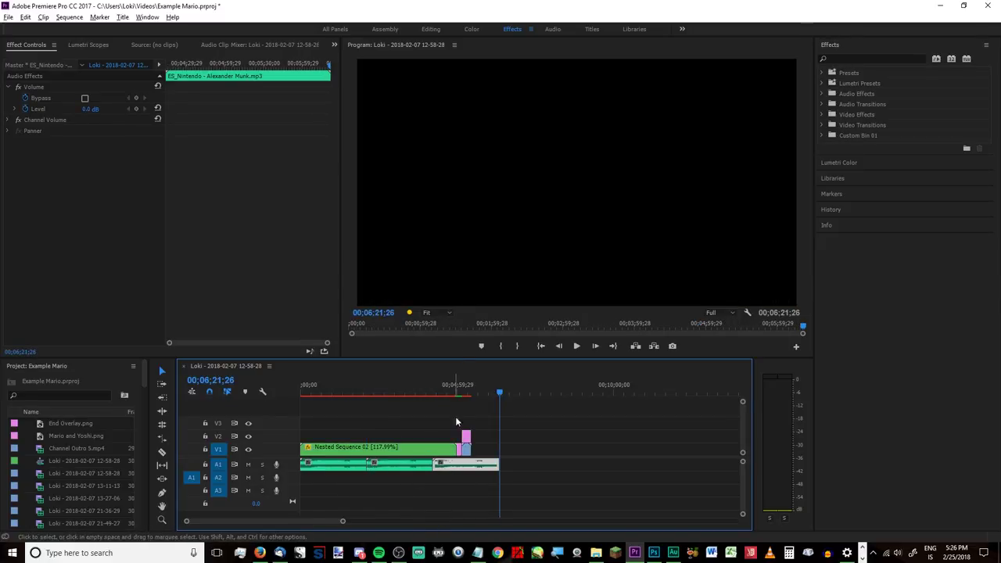
Undo both pastes of the ES_Nintendo clip on A1.
{"action": "left_click", "coordinate": [435, 389]}
{"action": "key", "text": "ctrl+z"}
{"action": "key", "text": "ctrl+z"}
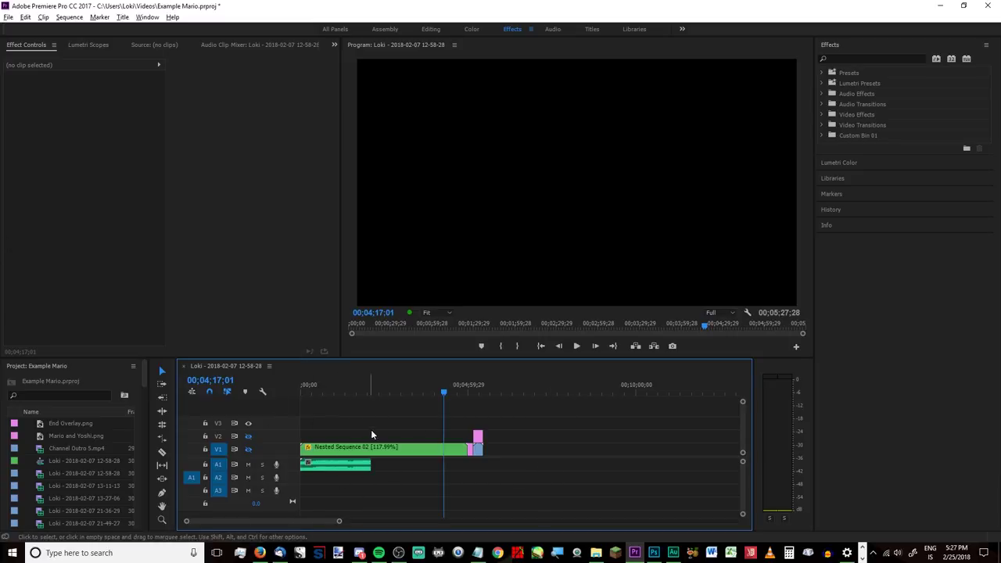
Send the entire sequence to Adobe Audition with video through Dynamic Link, overwriting the existing directory, and dismiss the file-opening report.
{"action": "left_click", "coordinate": [26, 17]}
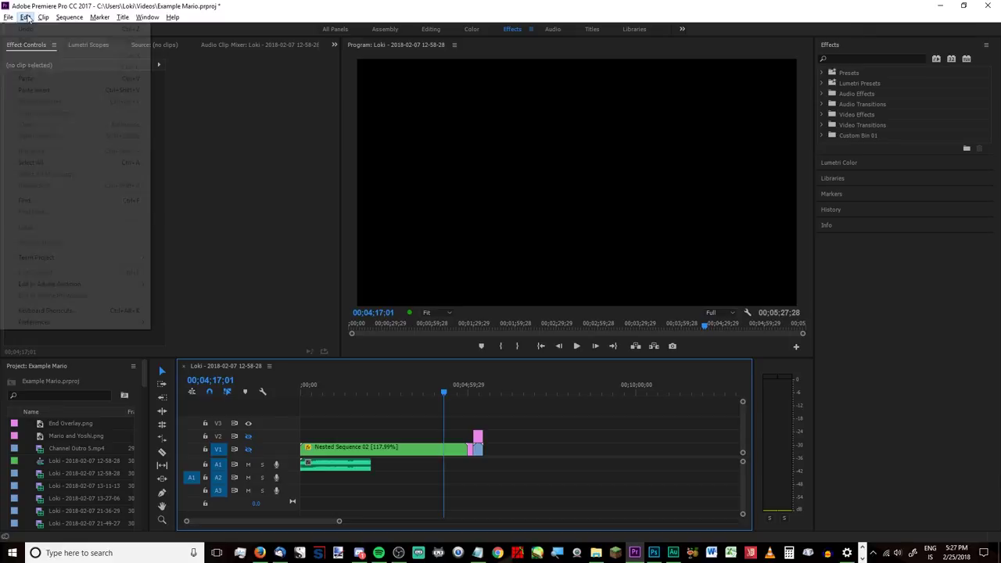
{"action": "mouse_move", "coordinate": [127, 290]}
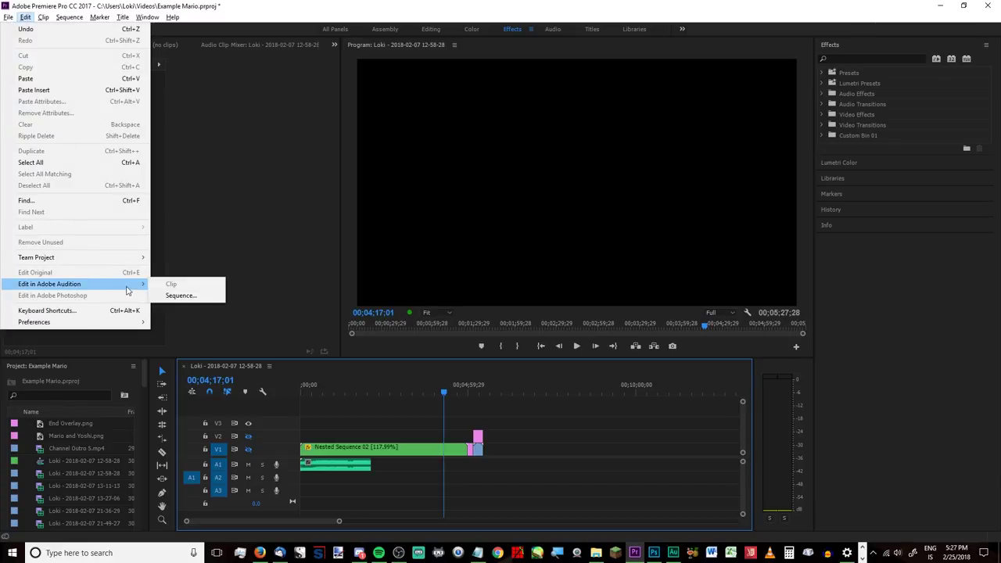
{"action": "left_click", "coordinate": [181, 296]}
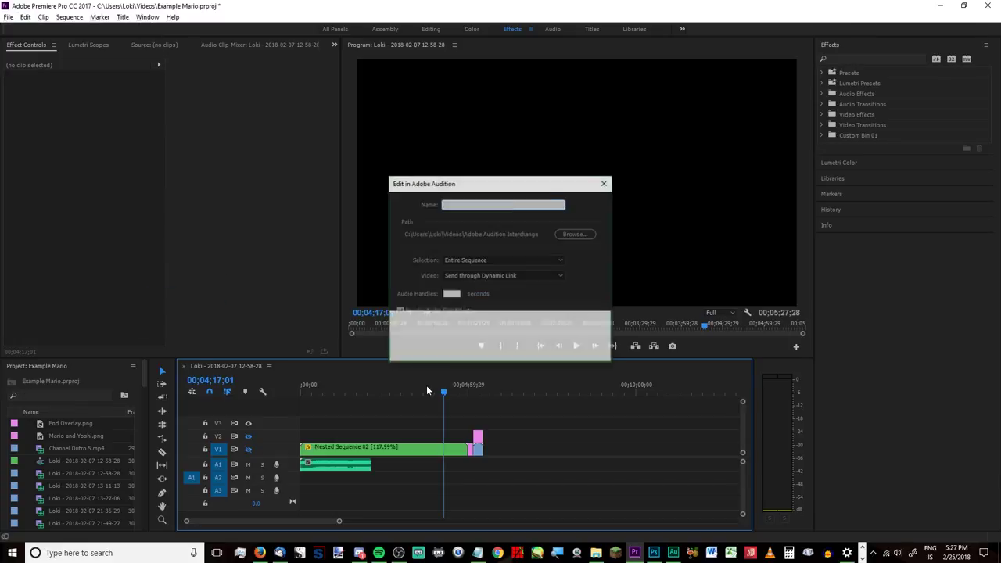
{"action": "left_click", "coordinate": [538, 352]}
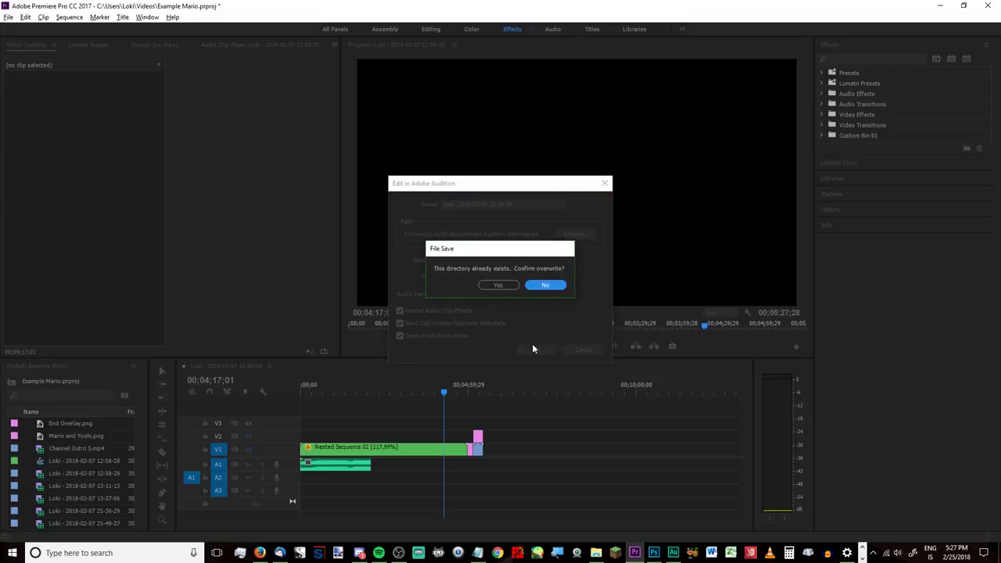
{"action": "left_click", "coordinate": [500, 285]}
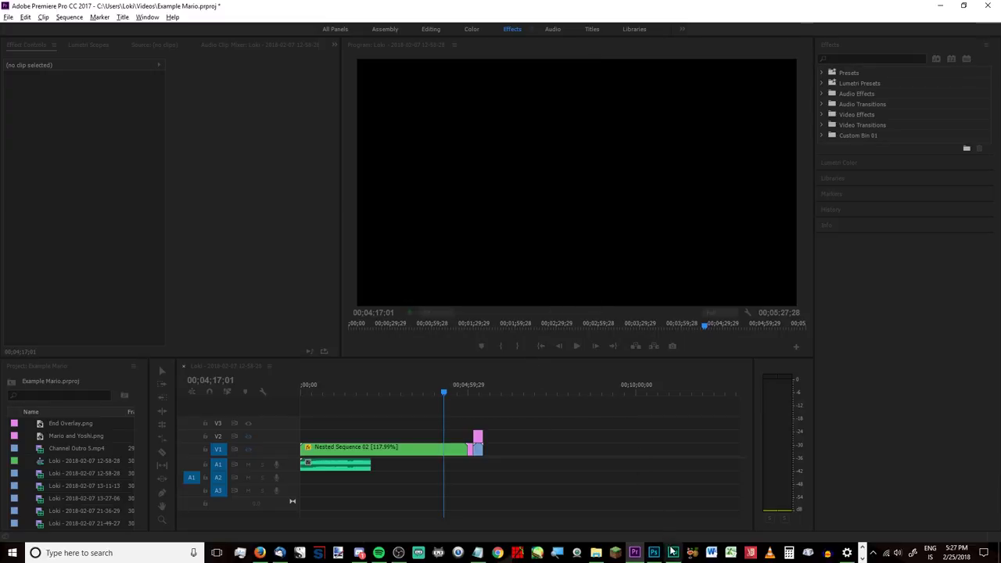
{"action": "left_click", "coordinate": [622, 476]}
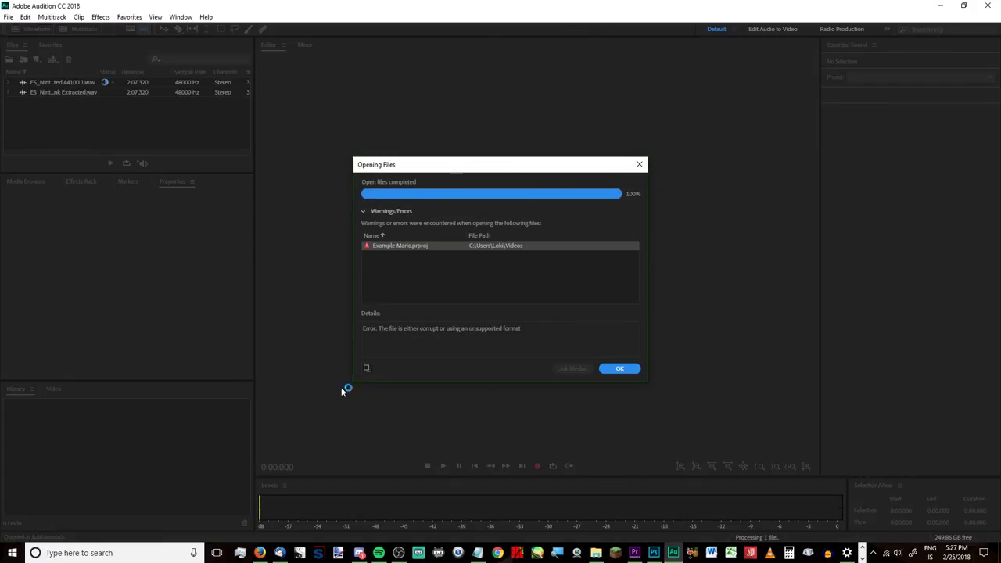
{"action": "left_click", "coordinate": [623, 373]}
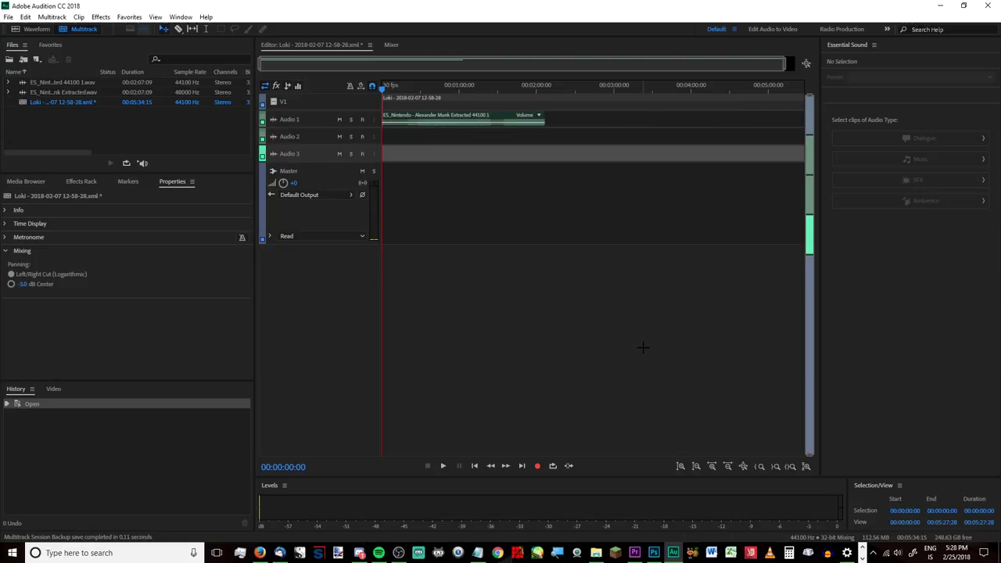
Enable Remix on the ES_Nintendo clip on Audio 1, check the sequence length in Premiere Pro, and set the remix target duration to 00:05:27:08.
{"action": "left_click", "coordinate": [496, 125]}
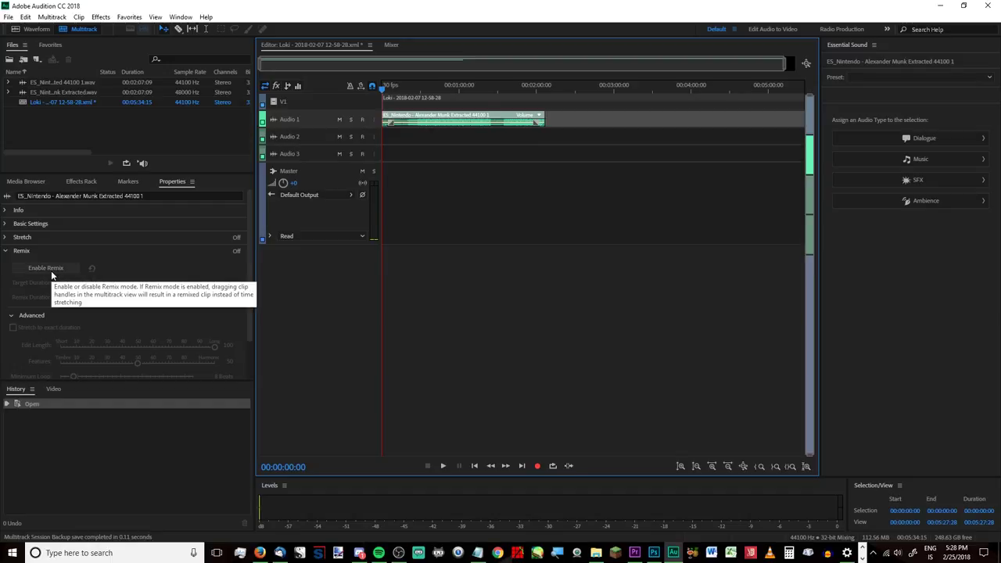
{"action": "left_click", "coordinate": [52, 271]}
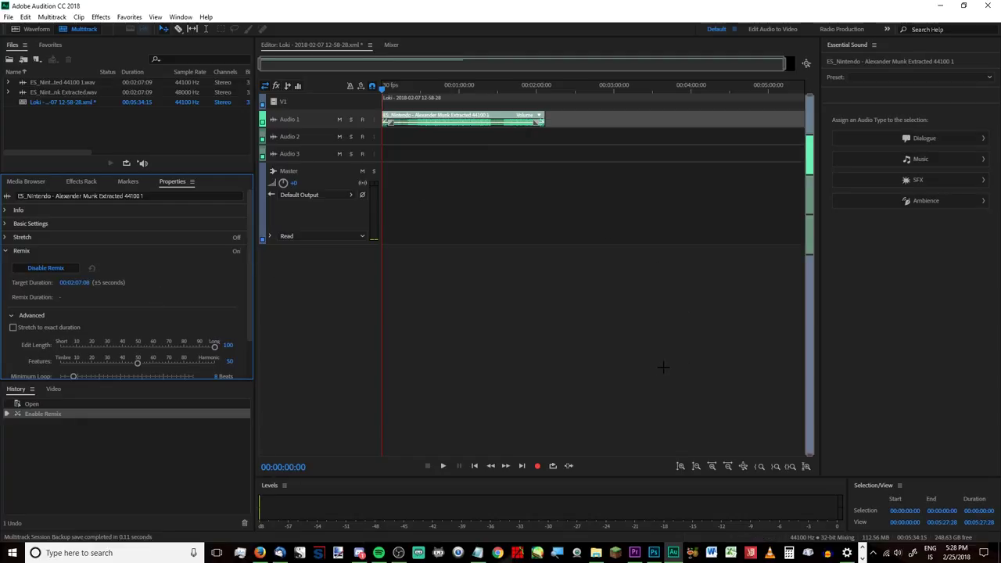
{"action": "left_click", "coordinate": [634, 553]}
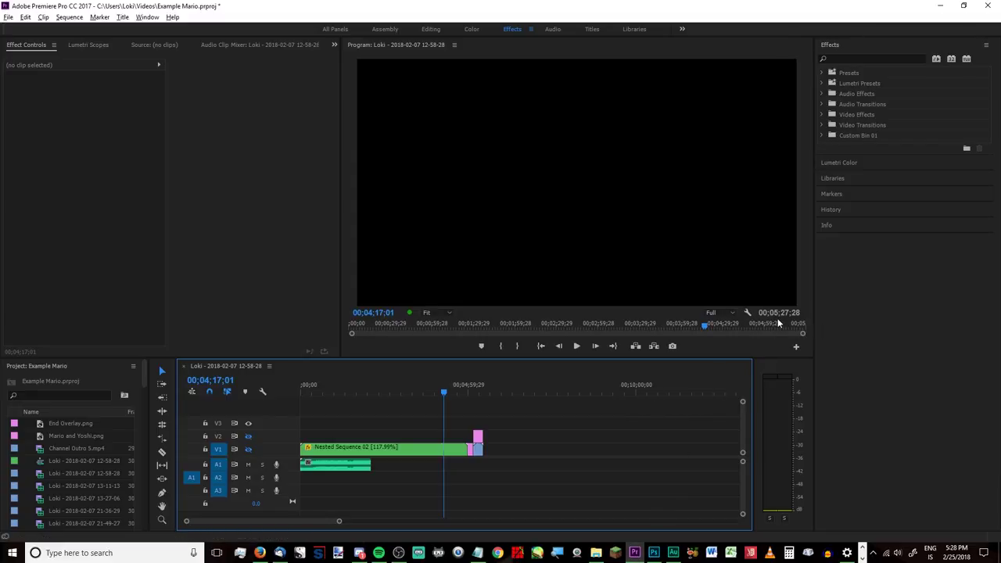
{"action": "left_click", "coordinate": [673, 553]}
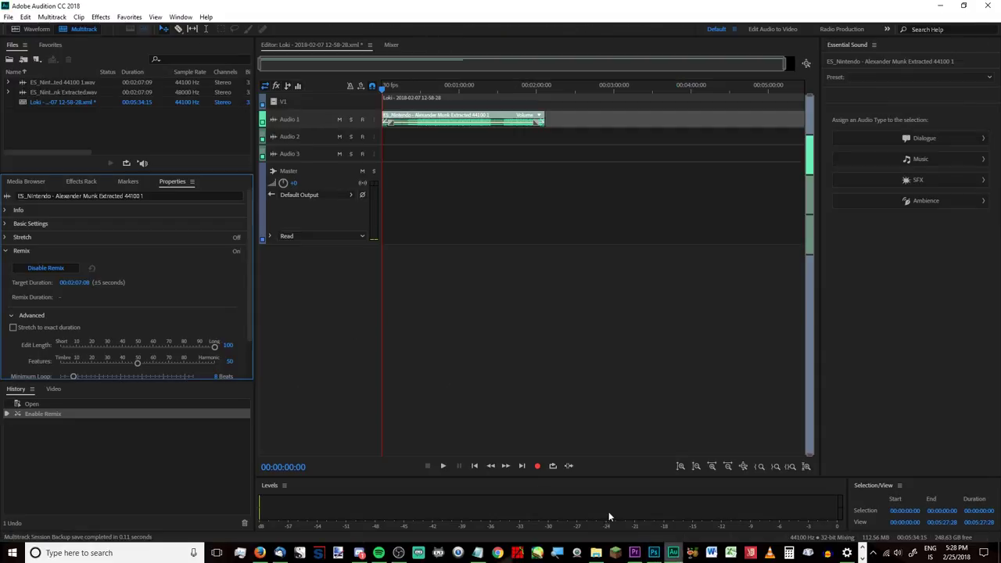
{"action": "left_click", "coordinate": [76, 282]}
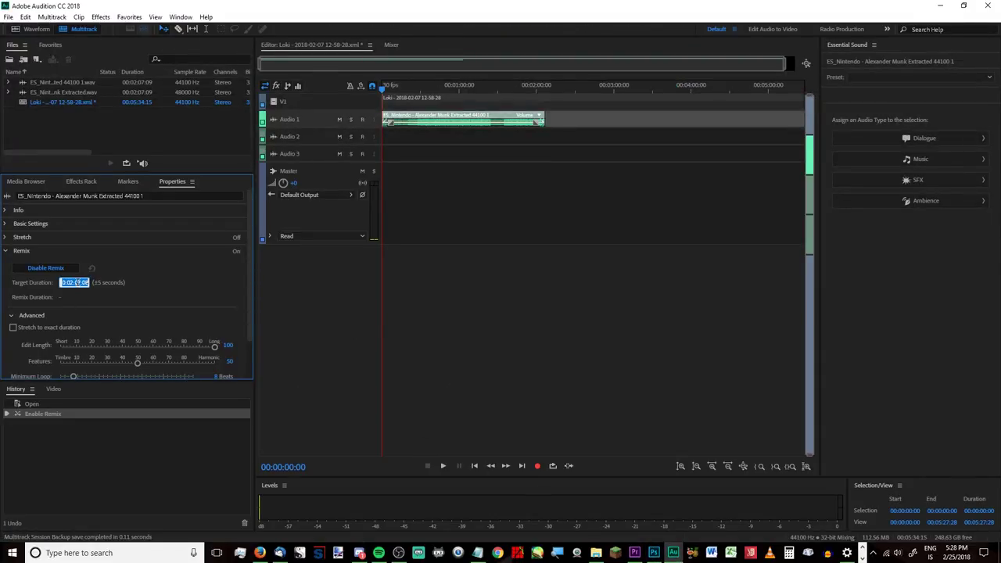
{"action": "left_click", "coordinate": [75, 282]}
{"action": "key", "text": "BackSpace"}
{"action": "type", "text": "5:2"}
{"action": "key", "text": "Return"}
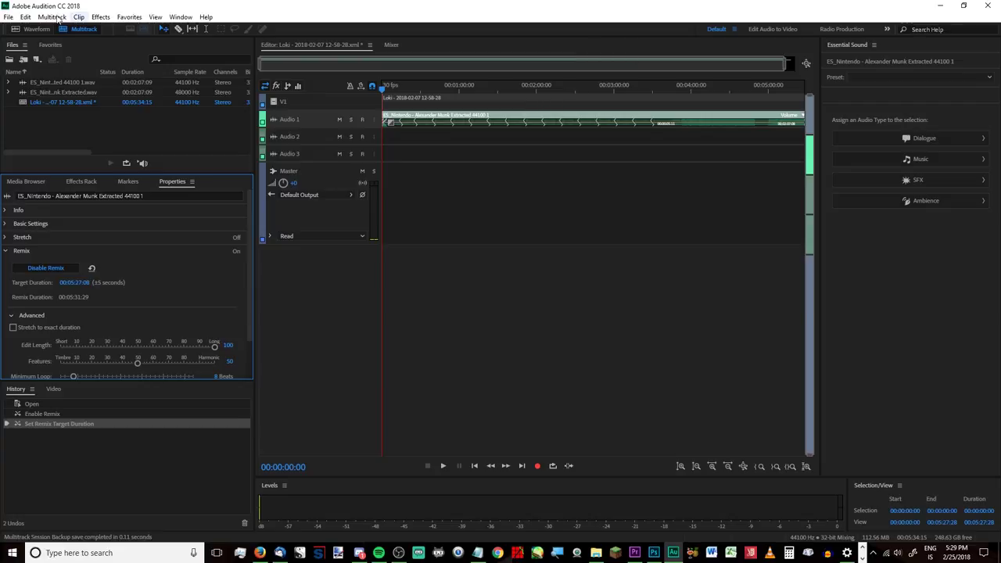
Export the multitrack session to Adobe Premiere Pro as a stereo mixdown at 44100, overwriting the existing XML file.
{"action": "left_click", "coordinate": [52, 17]}
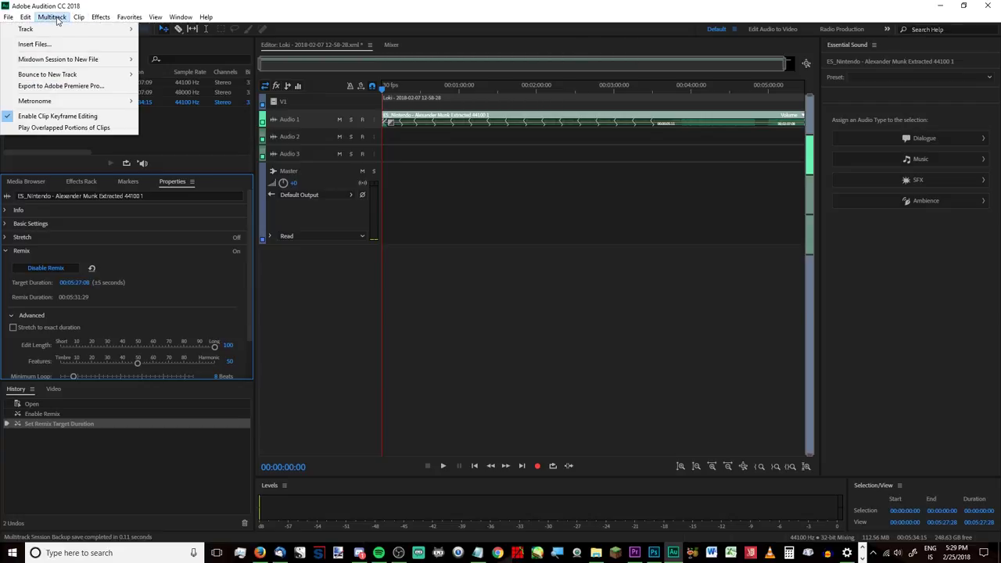
{"action": "left_click", "coordinate": [123, 87]}
{"action": "left_click", "coordinate": [425, 285]}
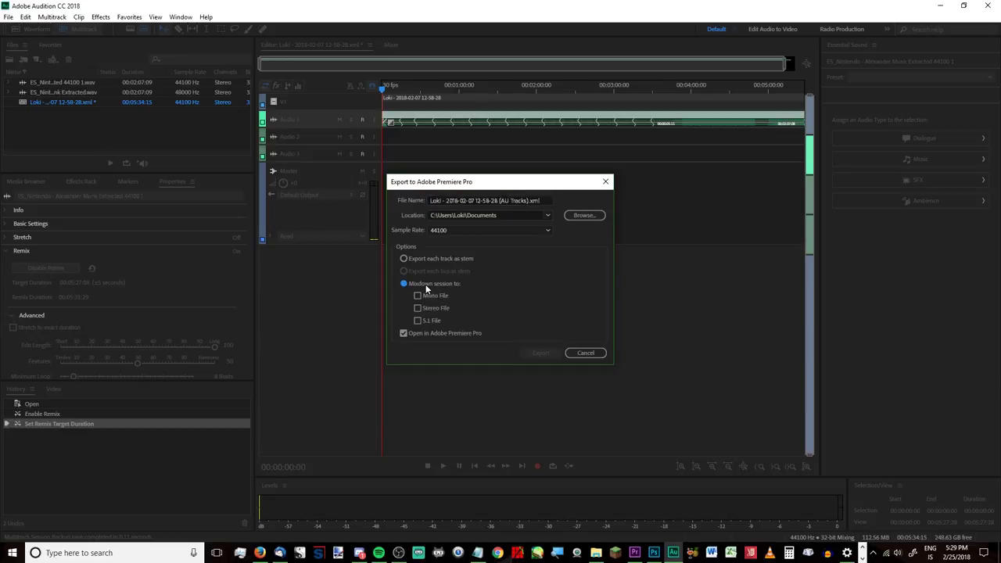
{"action": "left_click", "coordinate": [418, 308]}
{"action": "left_click", "coordinate": [541, 354]}
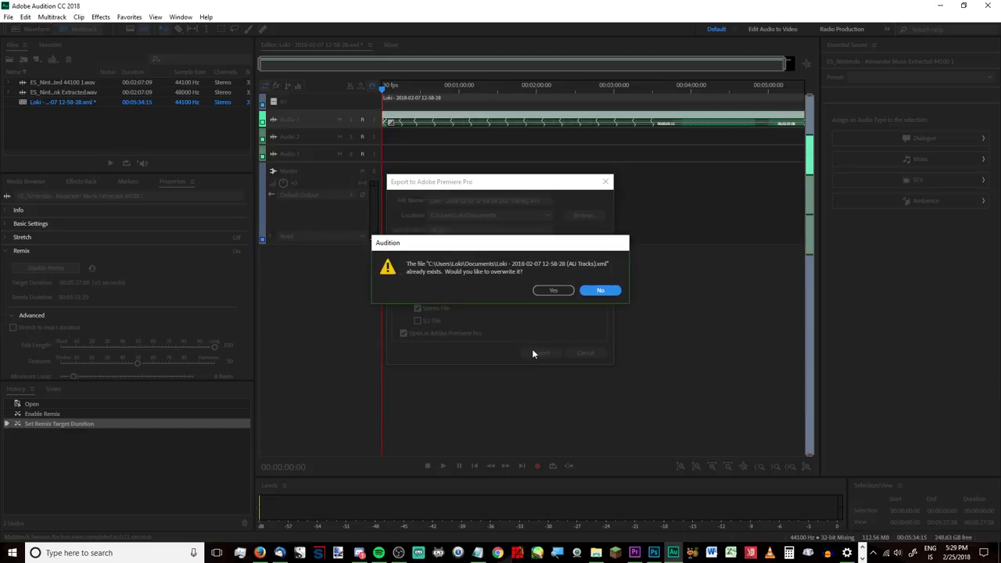
{"action": "left_click", "coordinate": [570, 293]}
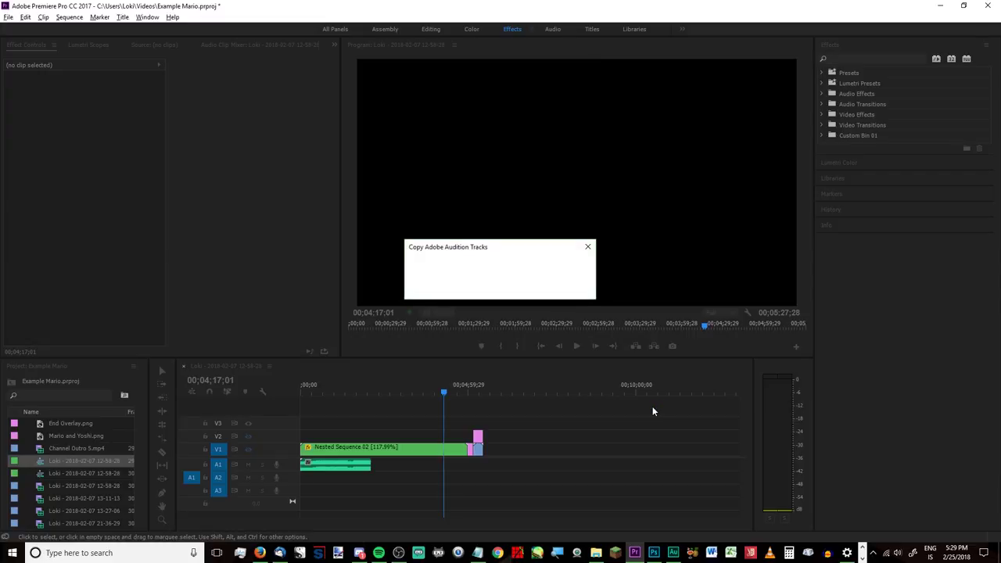
Copy the Audition mixdown to Audio 2 of the active sequence and delete the original ES_Nintendo clip from A1.
{"action": "left_click", "coordinate": [536, 267]}
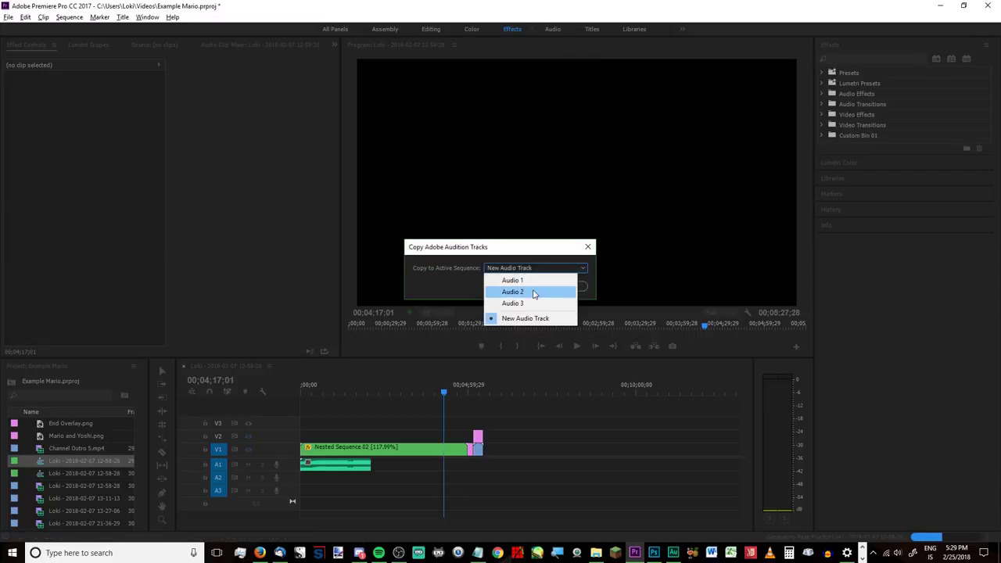
{"action": "left_click", "coordinate": [535, 292]}
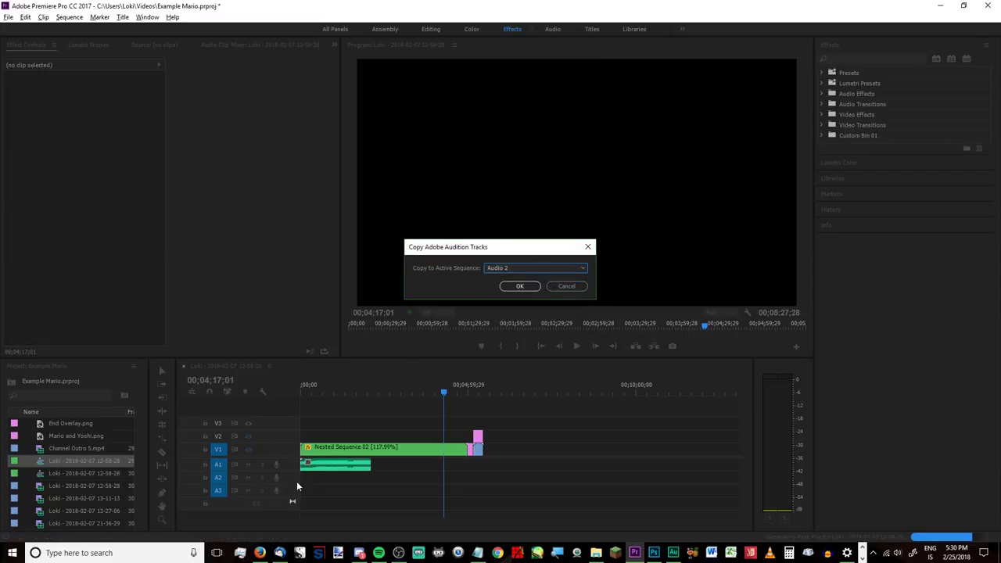
{"action": "left_click", "coordinate": [517, 286]}
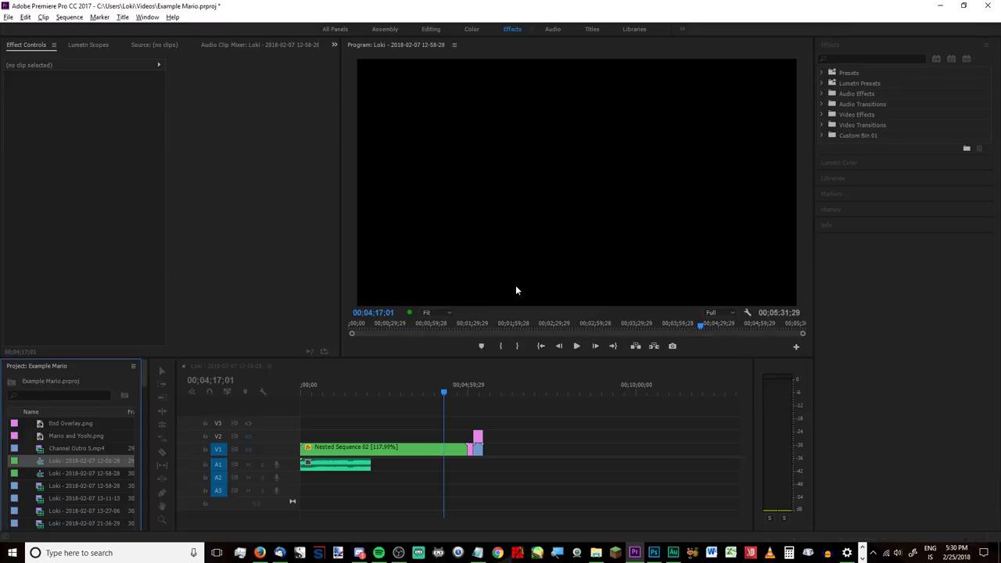
{"action": "left_click", "coordinate": [344, 467]}
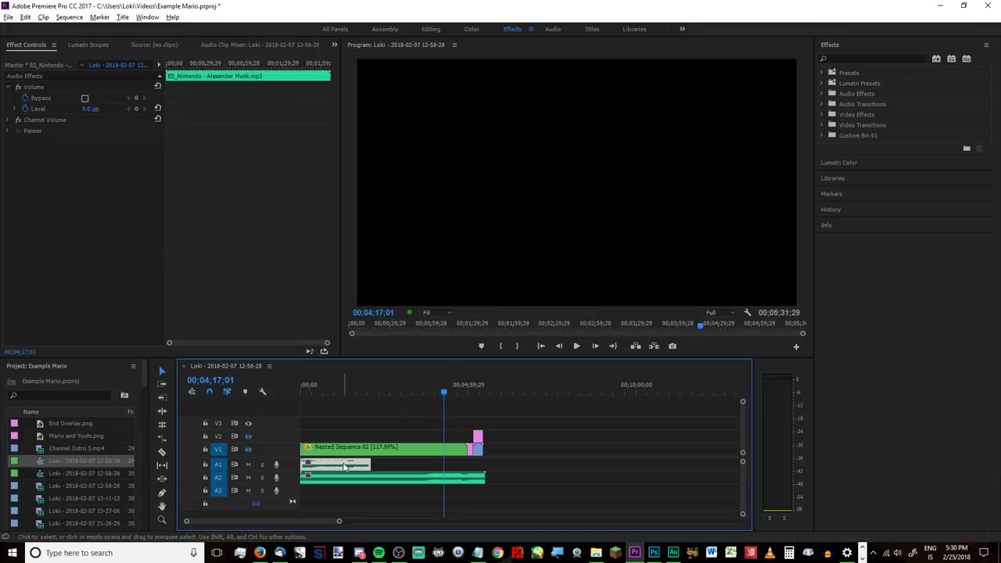
{"action": "key", "text": "Delete"}
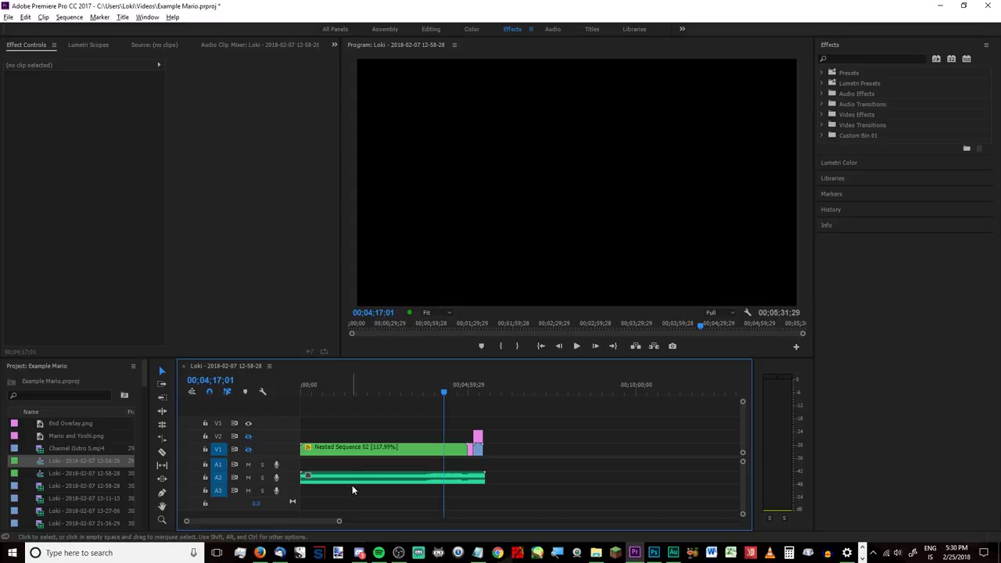
Rate-stretch the end of the A2 music clip back to the end of Channel Outro 5.mp4, for a duration of 00;05;27;28.
{"action": "left_click", "coordinate": [474, 385]}
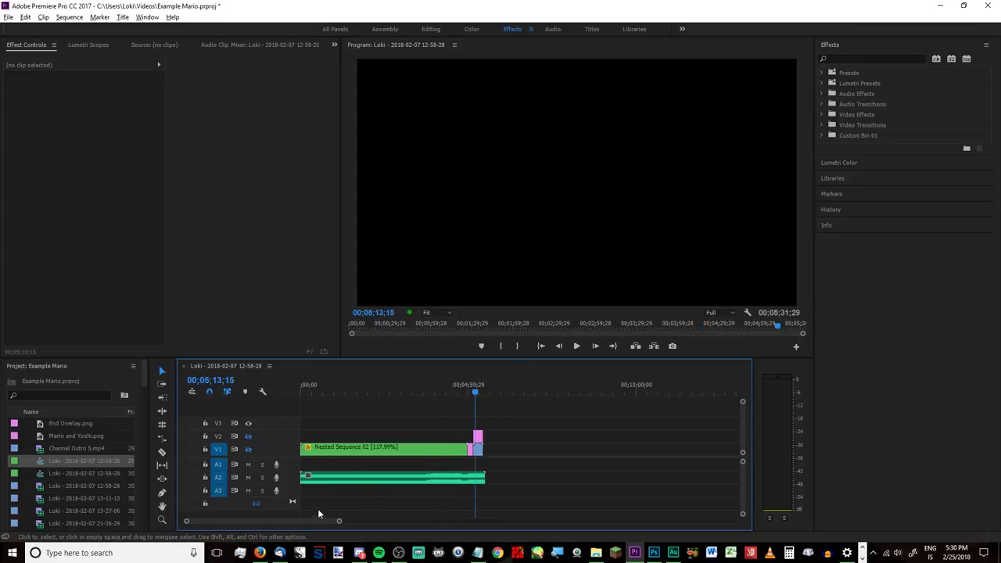
{"action": "left_click_drag", "start_coordinate": [338, 523], "coordinate": [233, 520]}
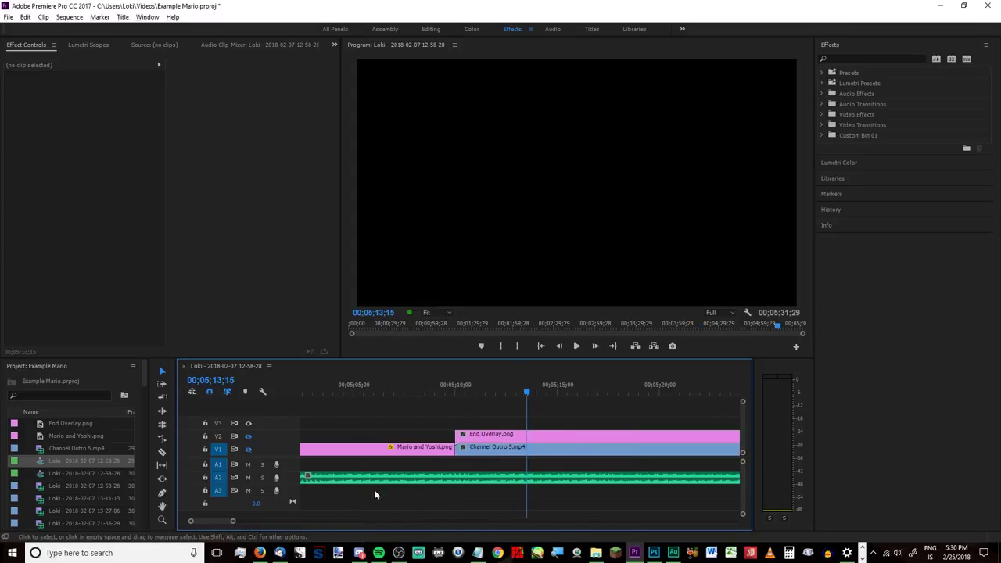
{"action": "scroll", "coordinate": [474, 468], "scroll_direction": "down", "scroll_amount": 4}
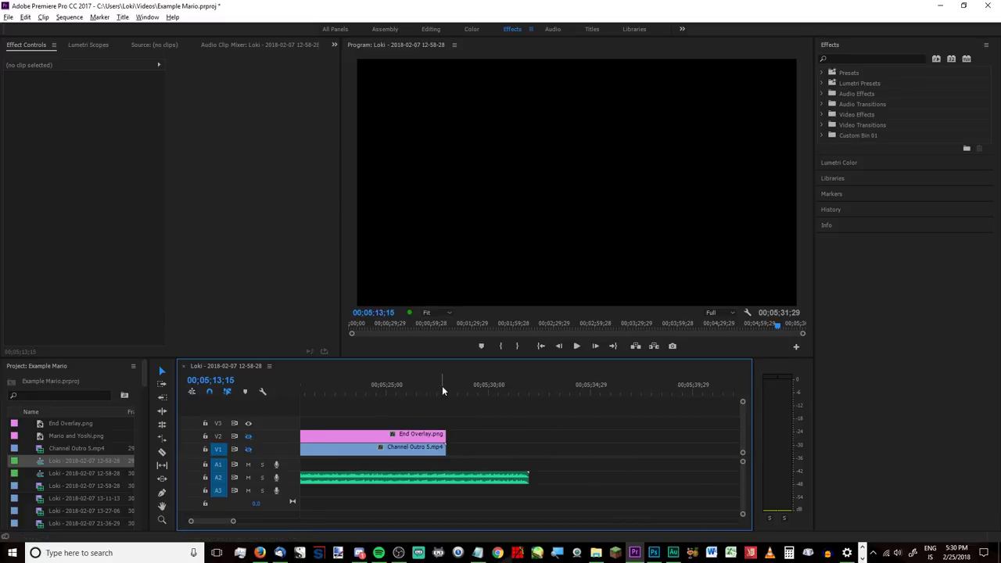
{"action": "left_click_drag", "start_coordinate": [443, 391], "coordinate": [447, 392]}
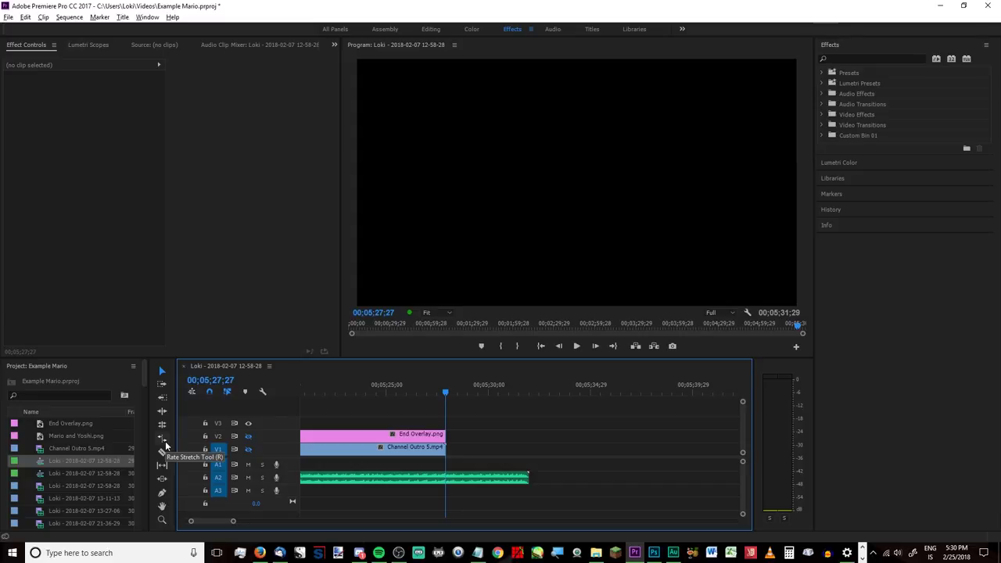
{"action": "left_click", "coordinate": [164, 443]}
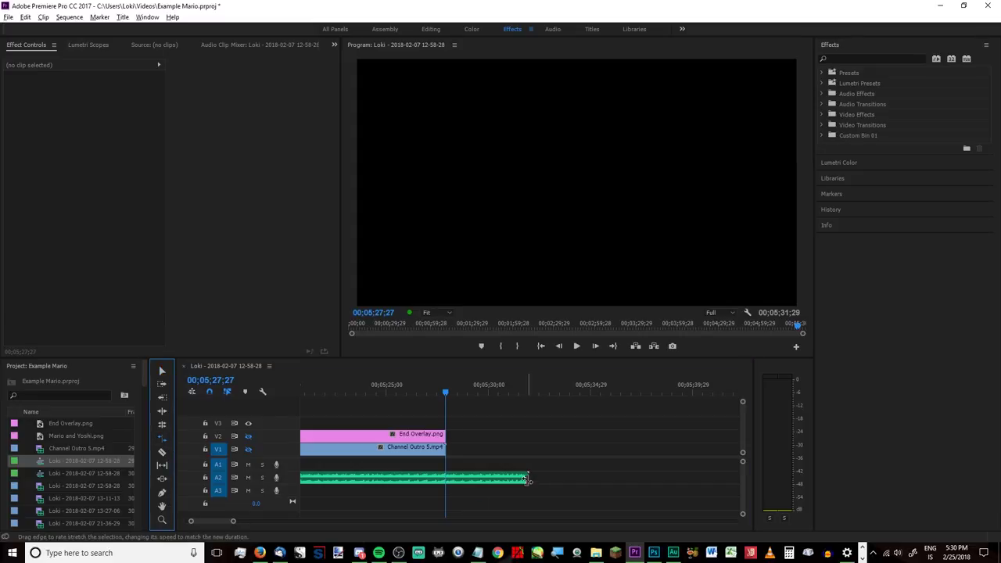
{"action": "left_click", "coordinate": [527, 477]}
{"action": "left_click_drag", "start_coordinate": [527, 478], "coordinate": [445, 478]}
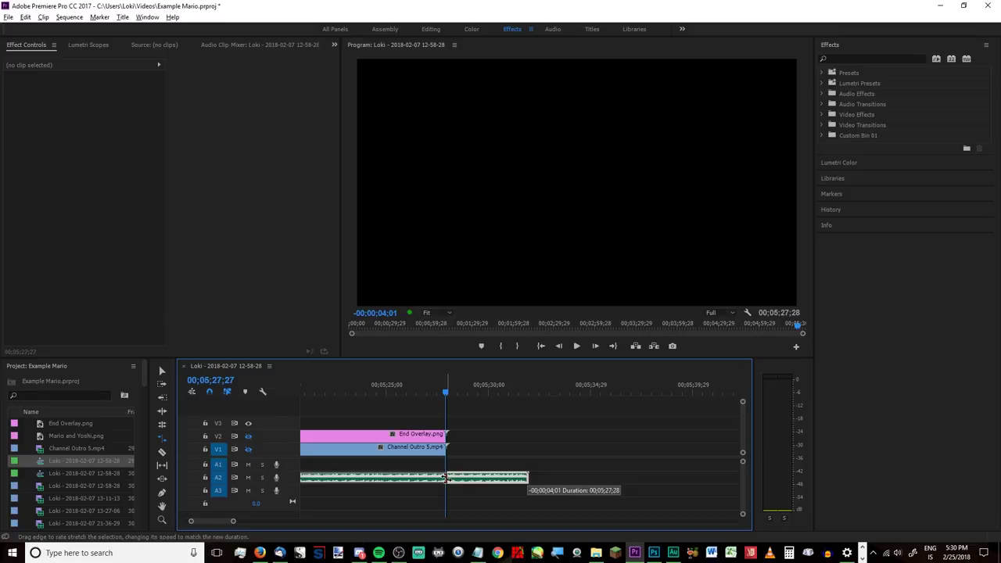
Move all timeline clips about 28 seconds later to open a gap at the start of the sequence.
{"action": "left_click_drag", "start_coordinate": [445, 478], "coordinate": [448, 484]}
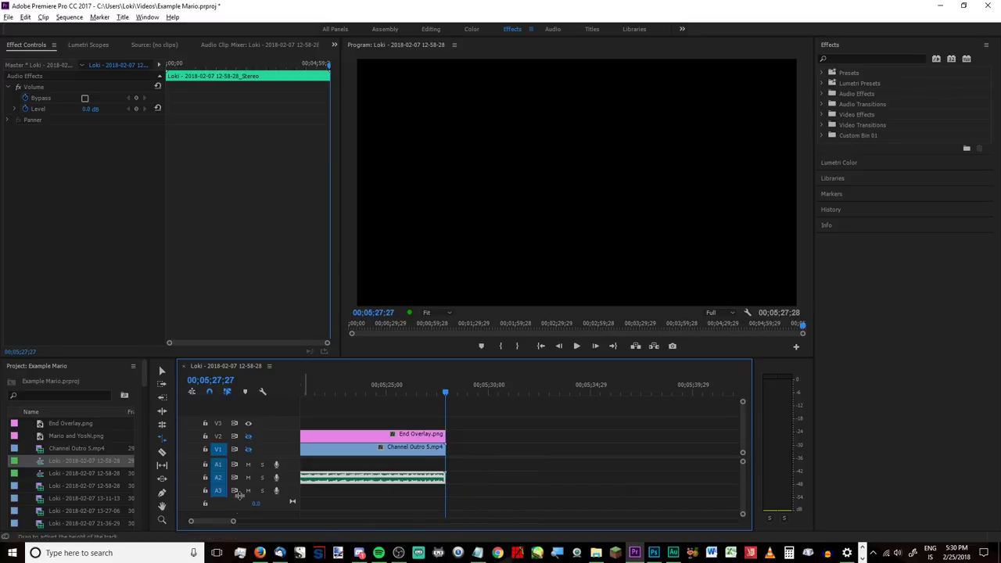
{"action": "scroll", "coordinate": [261, 526], "scroll_direction": "down", "scroll_amount": 5}
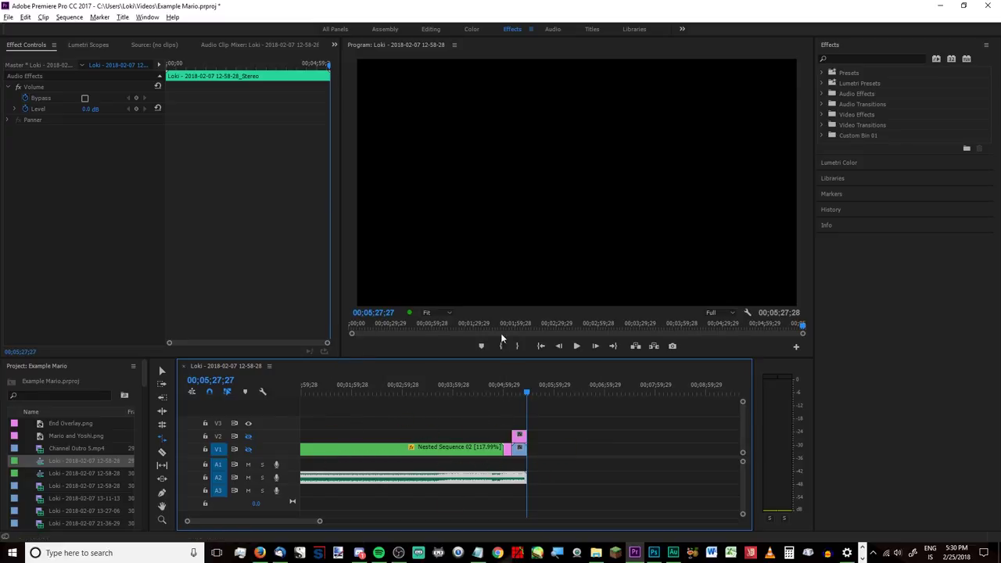
{"action": "left_click", "coordinate": [163, 372]}
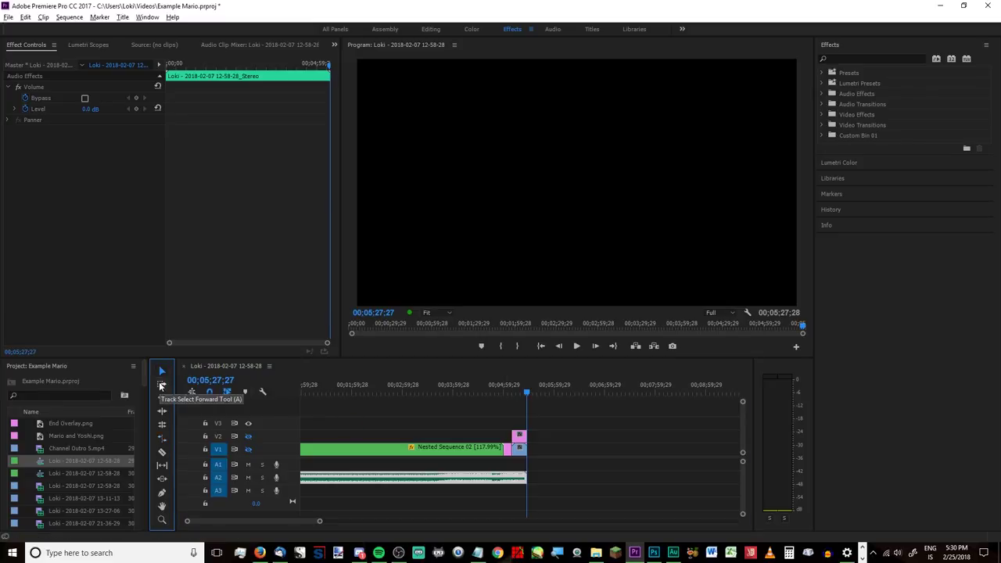
{"action": "left_click_drag", "start_coordinate": [568, 428], "coordinate": [364, 492]}
{"action": "left_click_drag", "start_coordinate": [342, 450], "coordinate": [369, 453]}
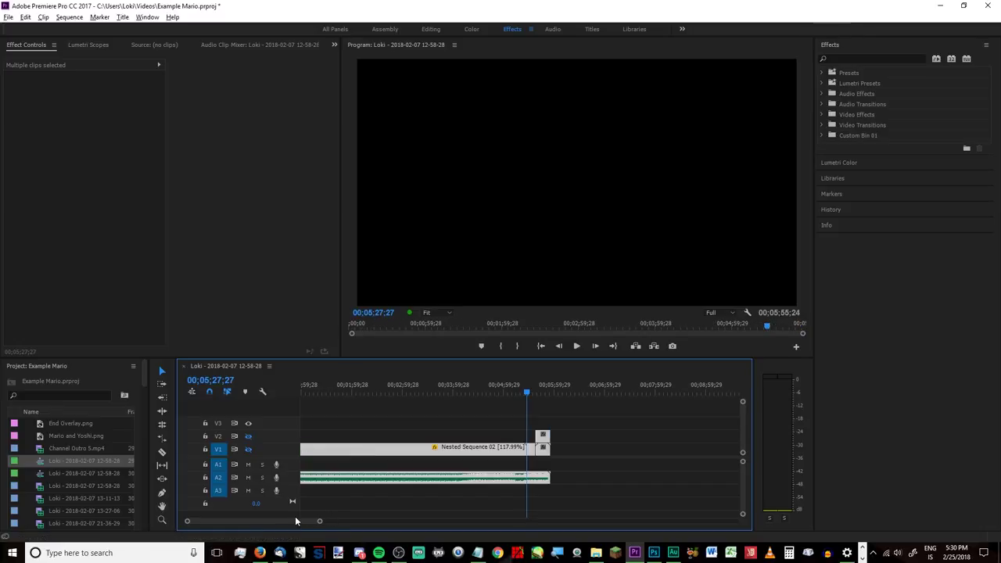
{"action": "left_click_drag", "start_coordinate": [295, 516], "coordinate": [270, 517]}
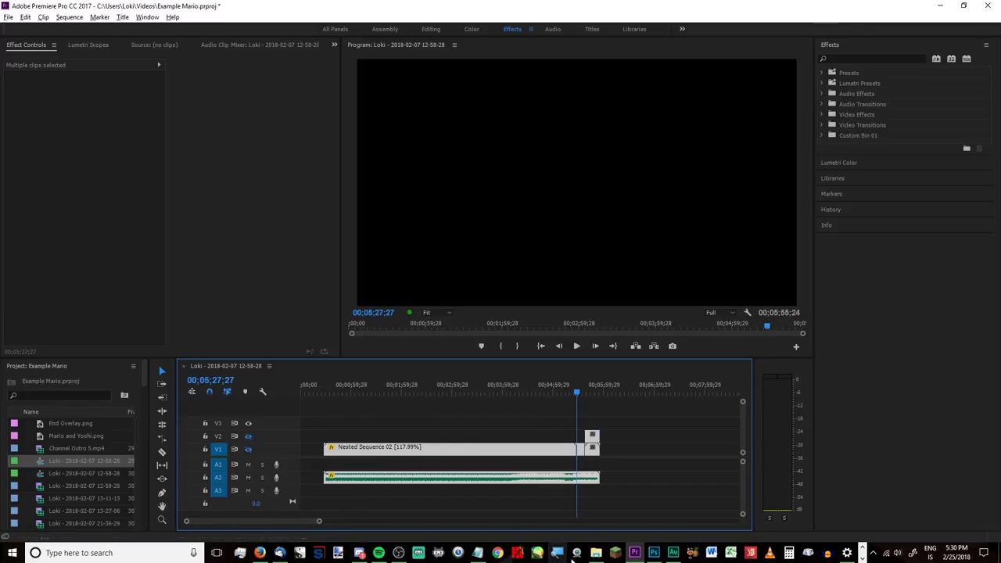
Add Intro.mp4 from the Assets folder on the G: drive to the start of the sequence on V1 and A1.
{"action": "left_click", "coordinate": [596, 553]}
{"action": "left_click", "coordinate": [249, 291]}
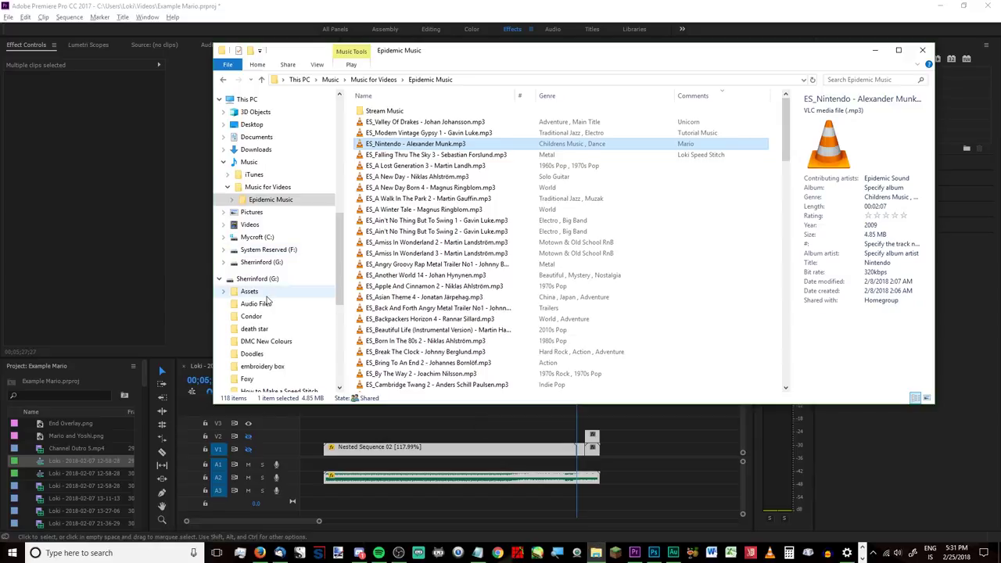
{"action": "left_click", "coordinate": [443, 182]}
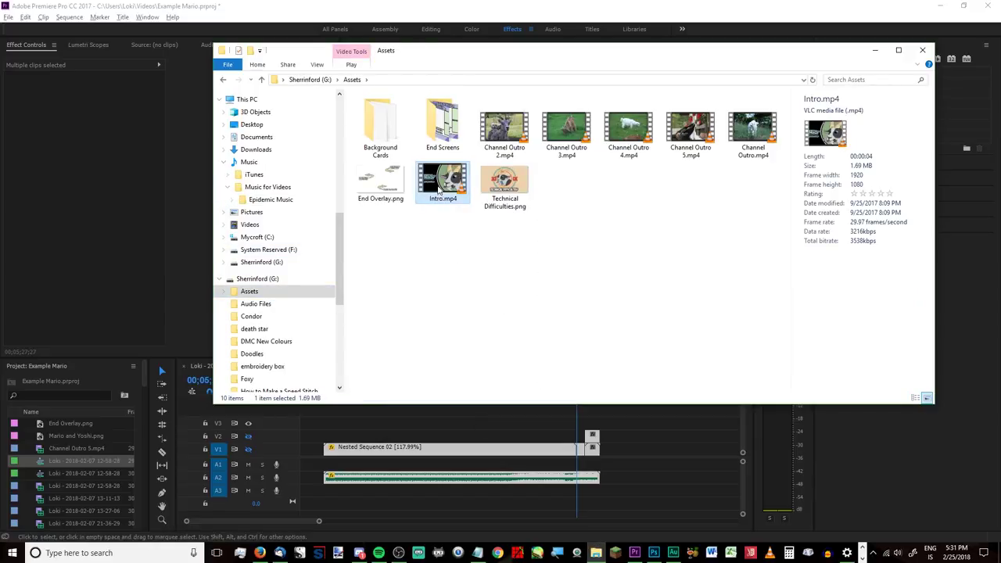
{"action": "left_click_drag", "start_coordinate": [439, 192], "coordinate": [311, 448]}
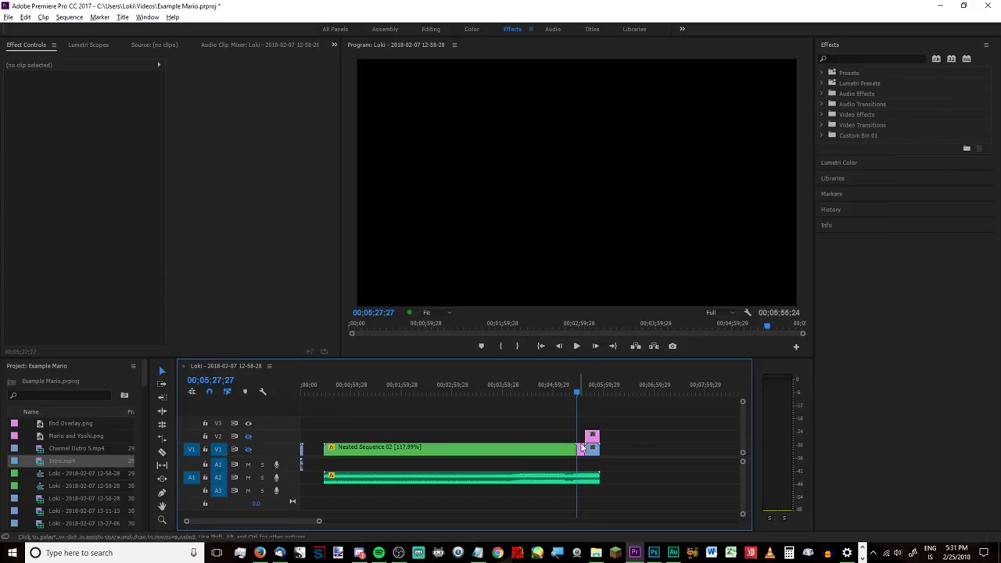
Shift the nested sequence, picture, outro, overlay and music together so they start directly at the end of the intro clip.
{"action": "key", "text": "ctrl+a"}
{"action": "left_click", "coordinate": [302, 392]}
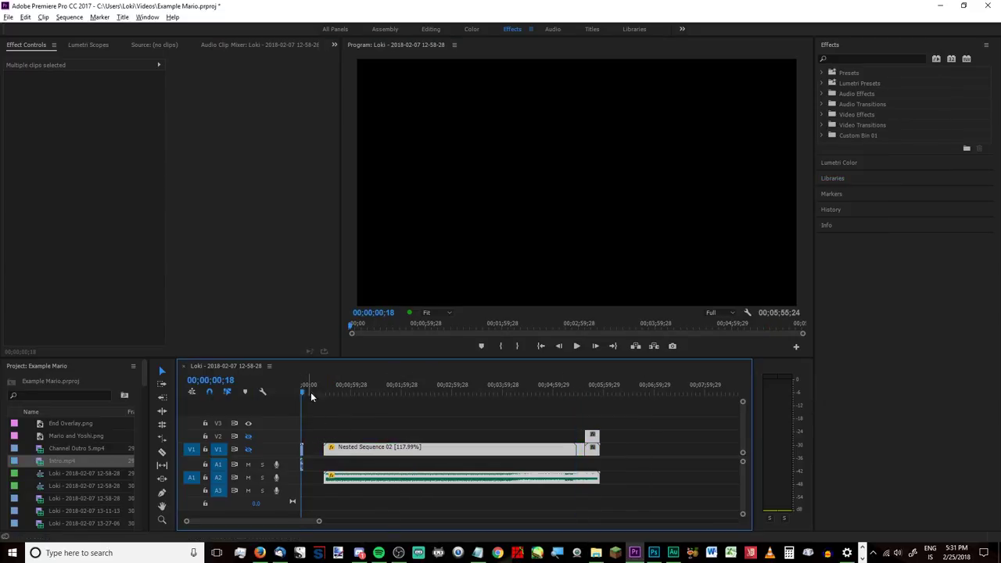
{"action": "left_click_drag", "start_coordinate": [321, 523], "coordinate": [253, 521]}
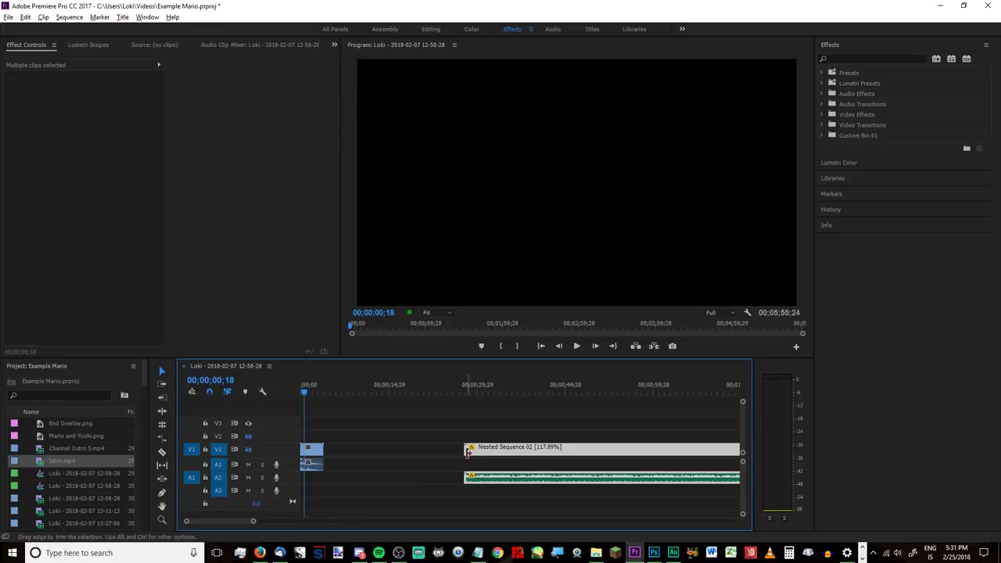
{"action": "left_click_drag", "start_coordinate": [475, 456], "coordinate": [332, 453]}
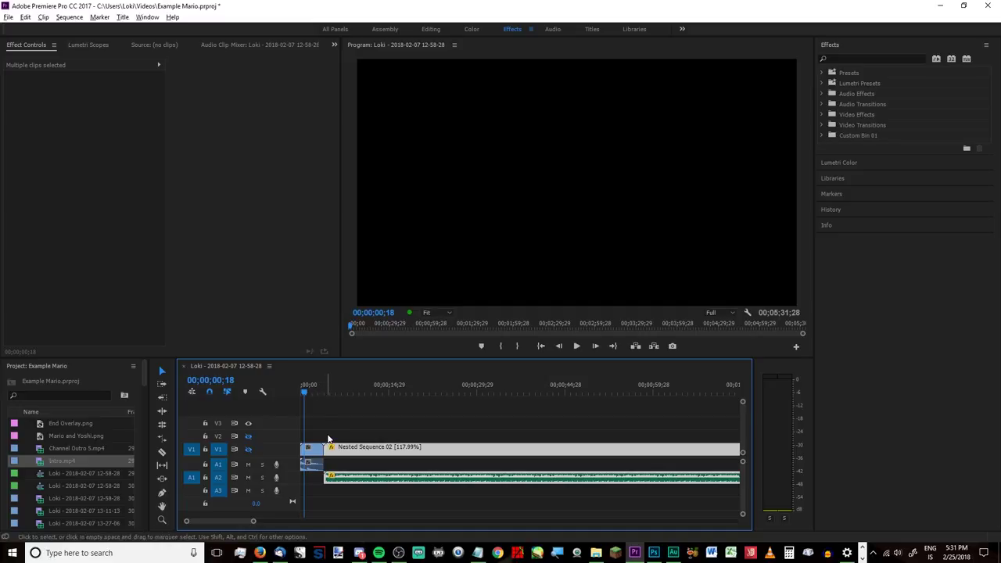
{"action": "left_click_drag", "start_coordinate": [253, 522], "coordinate": [322, 539]}
{"action": "left_click", "coordinate": [467, 486]}
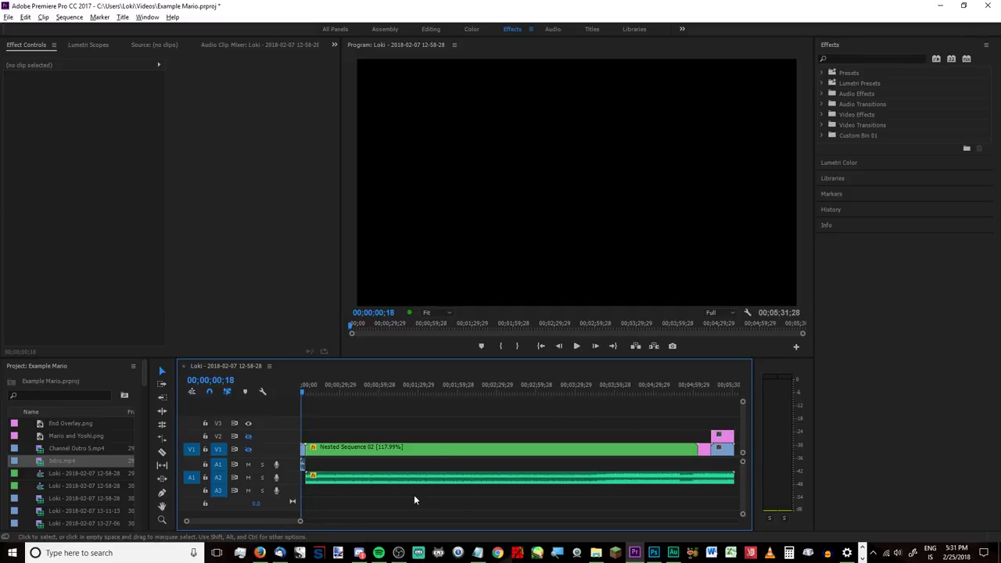
Turn the output of video tracks V1 and V2 back on and save the project.
{"action": "left_click", "coordinate": [247, 436]}
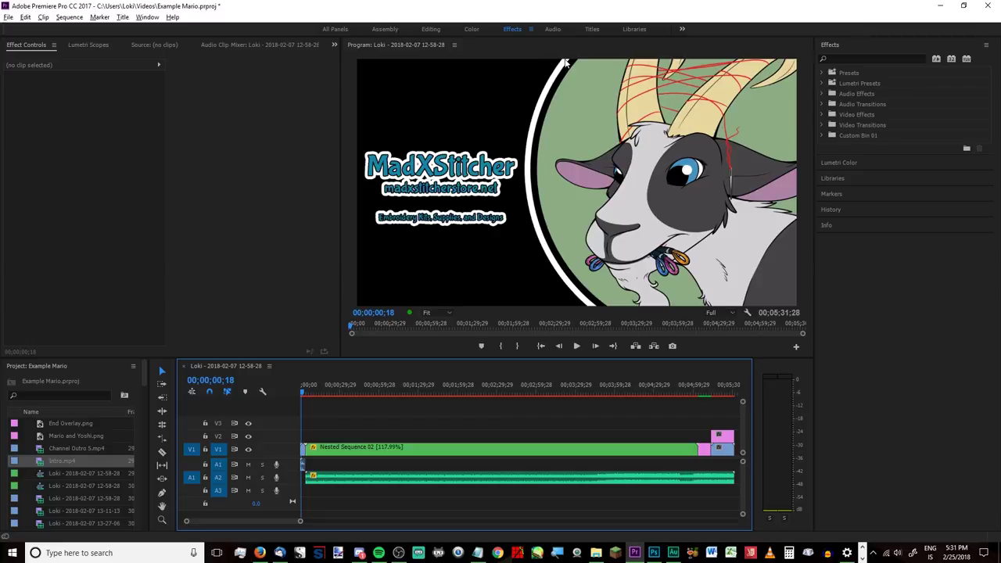
{"action": "key", "text": "ctrl+s"}
Switch to the Audio workspace and set the Audio 1 track volume to -10 dB for the intro sound.
{"action": "left_click", "coordinate": [553, 29]}
{"action": "left_click", "coordinate": [553, 29]}
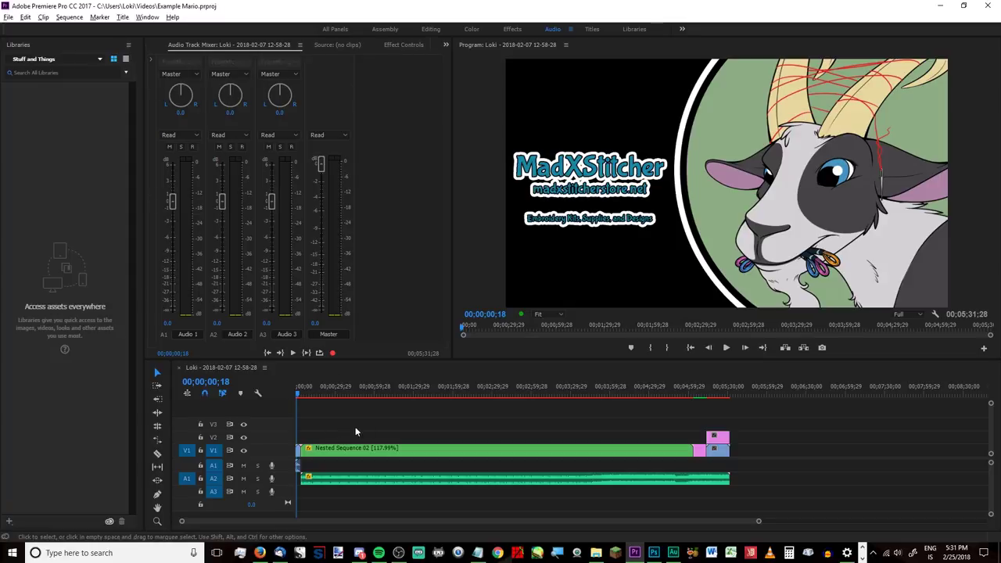
{"action": "left_click", "coordinate": [297, 467]}
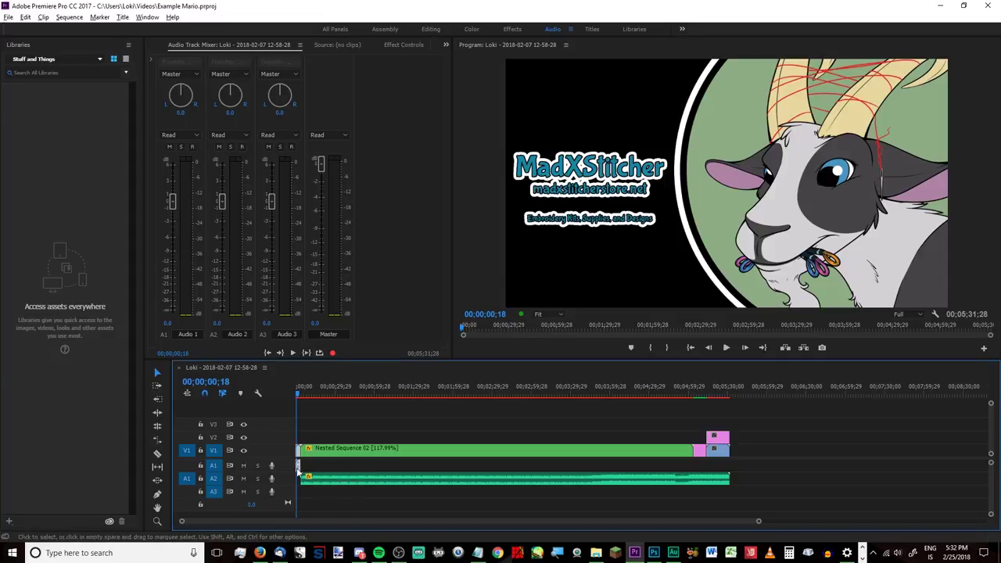
{"action": "left_click", "coordinate": [165, 323]}
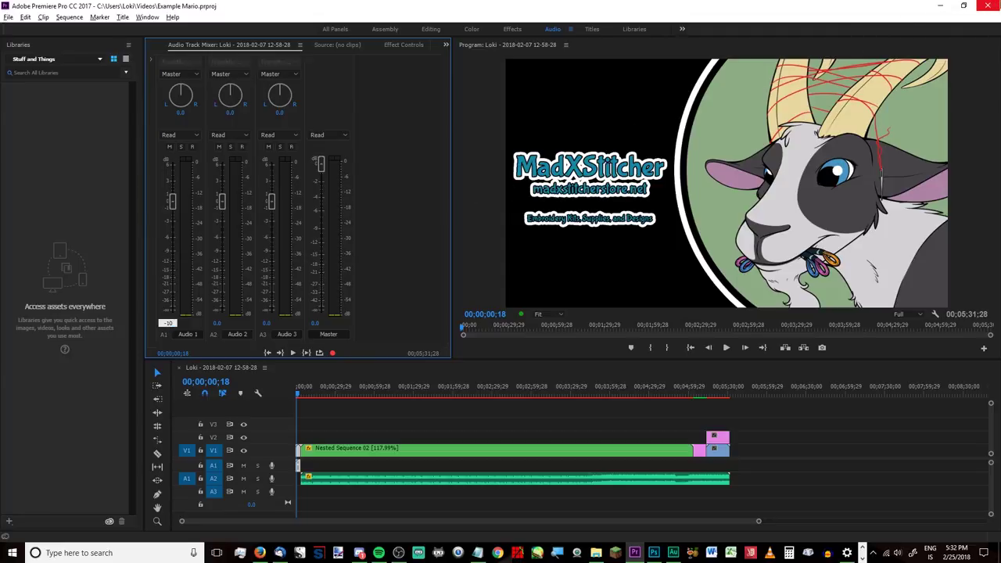
{"action": "type", "text": "-10"}
{"action": "key", "text": "Return"}
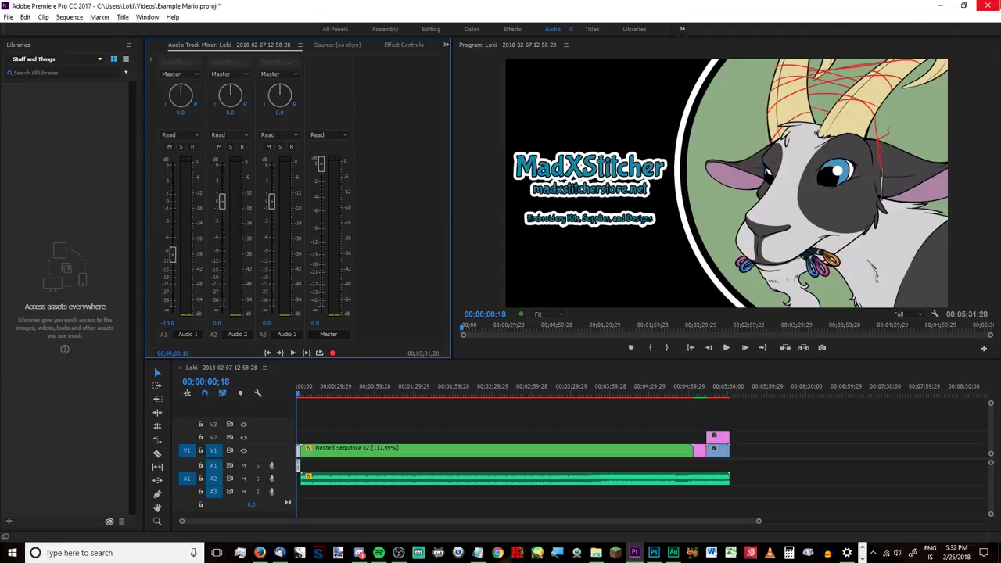
Set the Audio 2 track volume to -15 dB for the music clip.
{"action": "left_click", "coordinate": [329, 479]}
{"action": "left_click", "coordinate": [217, 322]}
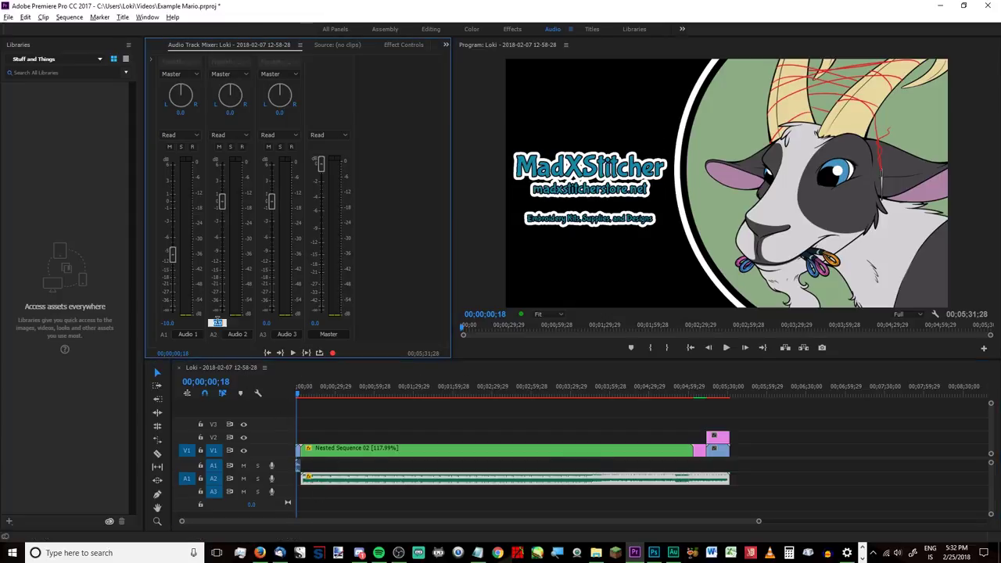
{"action": "type", "text": "-15"}
{"action": "key", "text": "Return"}
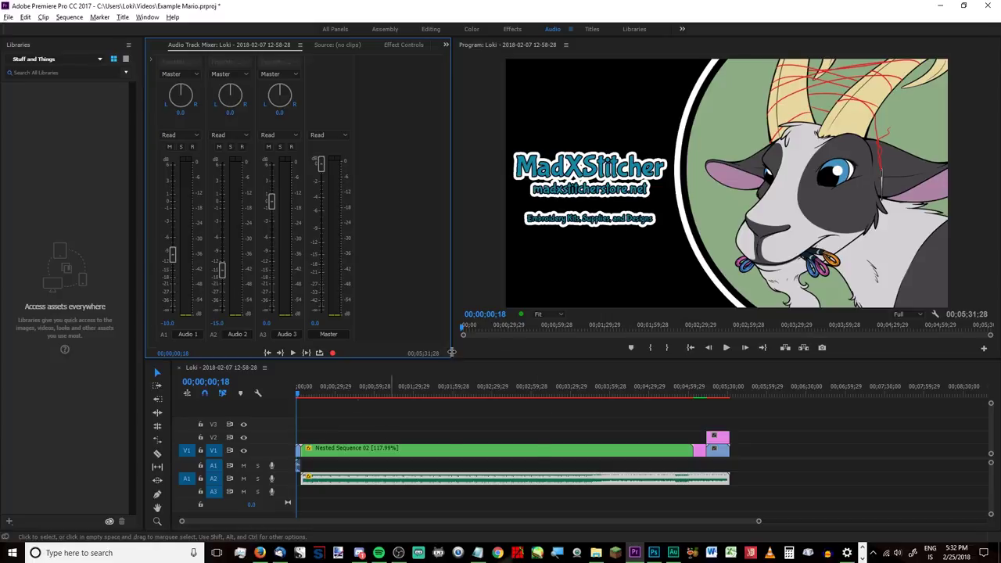
View the time-lapse frame at 00;00;10;21 and look at the sequence's Render In to Out command.
{"action": "left_click", "coordinate": [475, 327]}
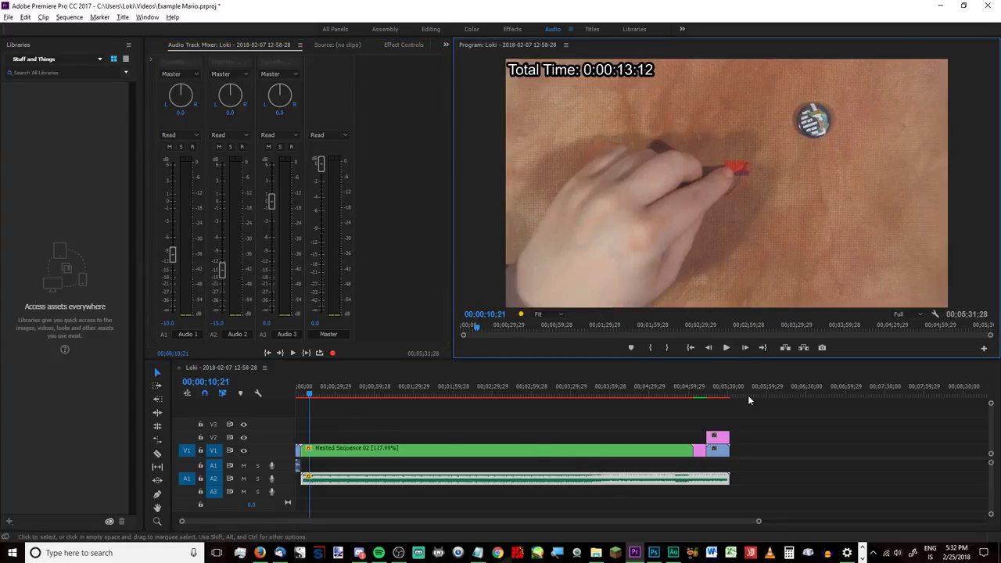
{"action": "left_click", "coordinate": [69, 17]}
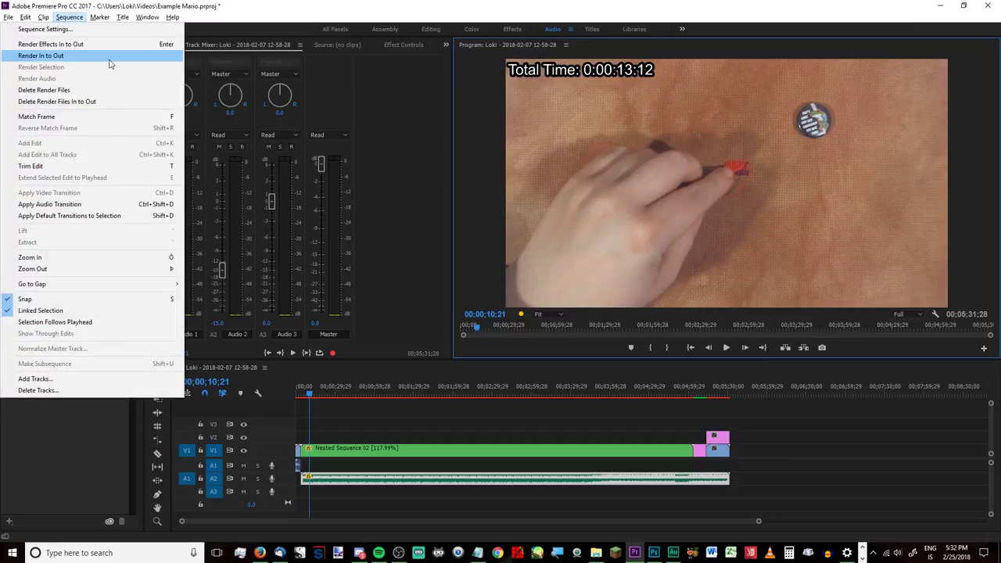
{"action": "left_click", "coordinate": [793, 458]}
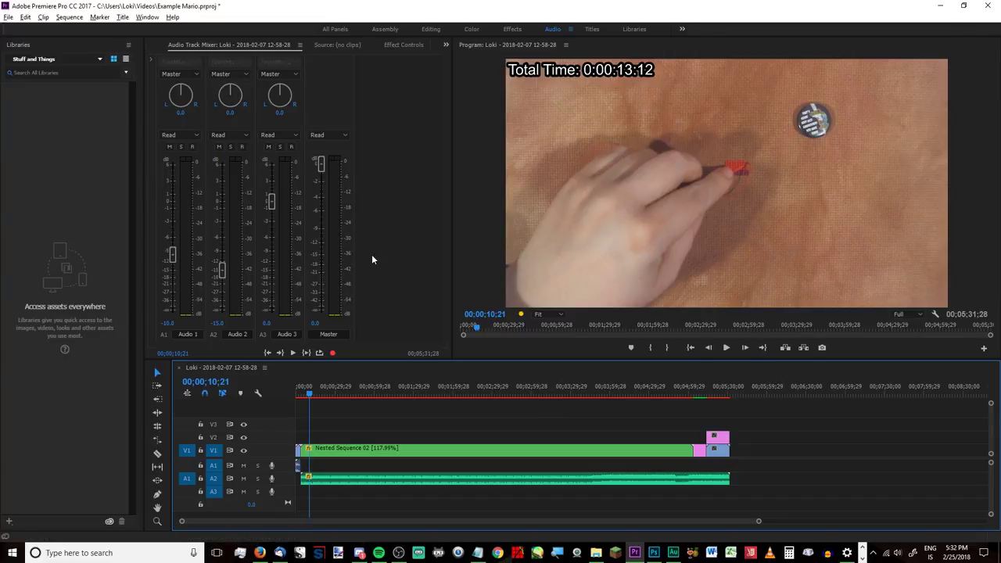
Open the media export settings for the sequence and name the output file Mario Example in the Rendered Video folder.
{"action": "left_click", "coordinate": [9, 18]}
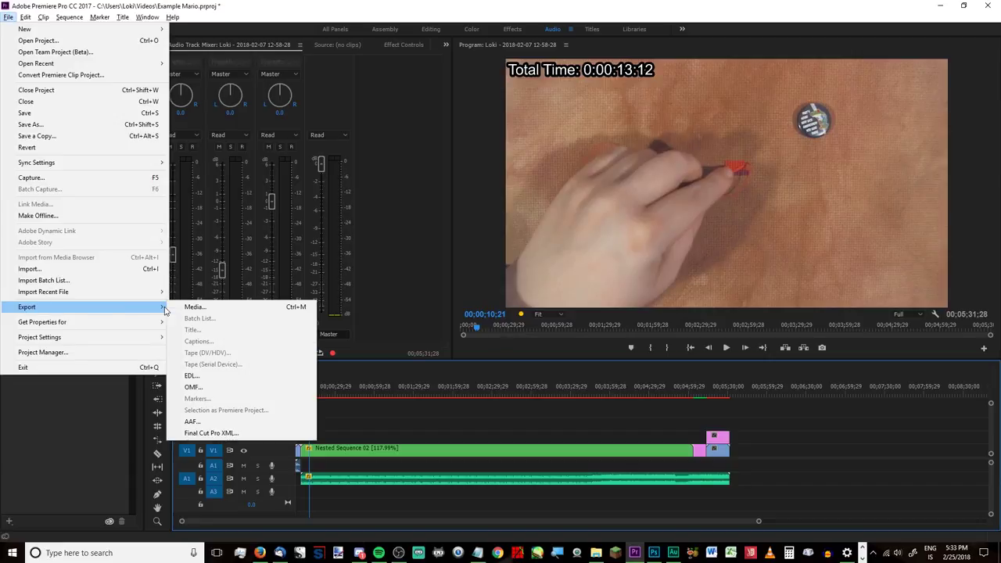
{"action": "left_click", "coordinate": [188, 309]}
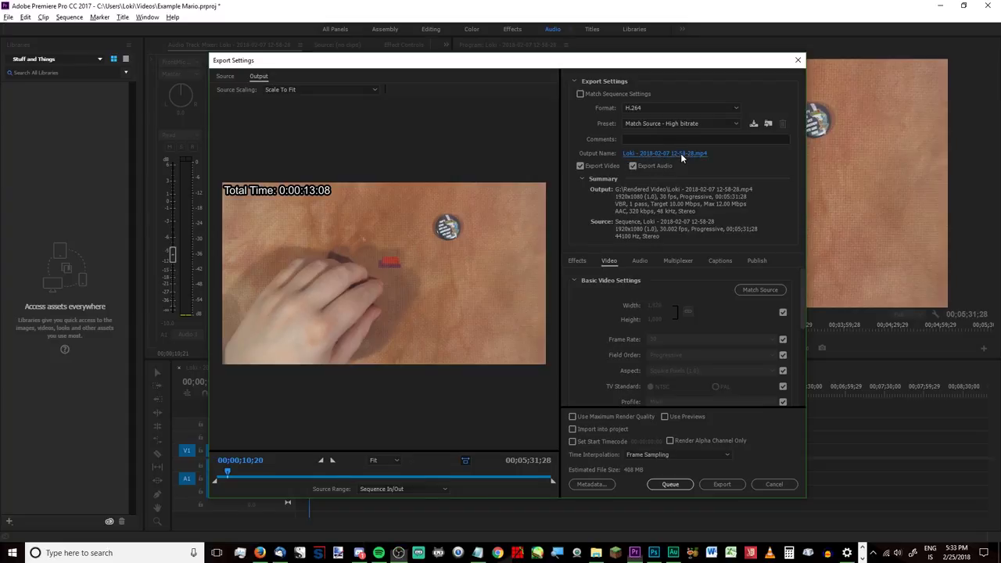
{"action": "left_click", "coordinate": [680, 154]}
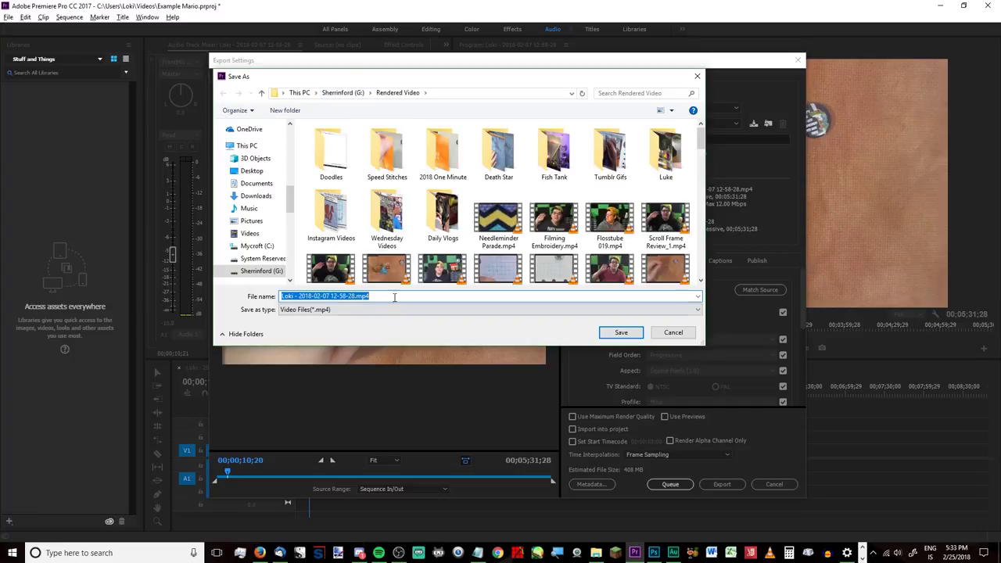
{"action": "scroll", "coordinate": [456, 248], "scroll_direction": "down", "scroll_amount": 3}
{"action": "scroll", "coordinate": [455, 248], "scroll_direction": "up", "scroll_amount": 3}
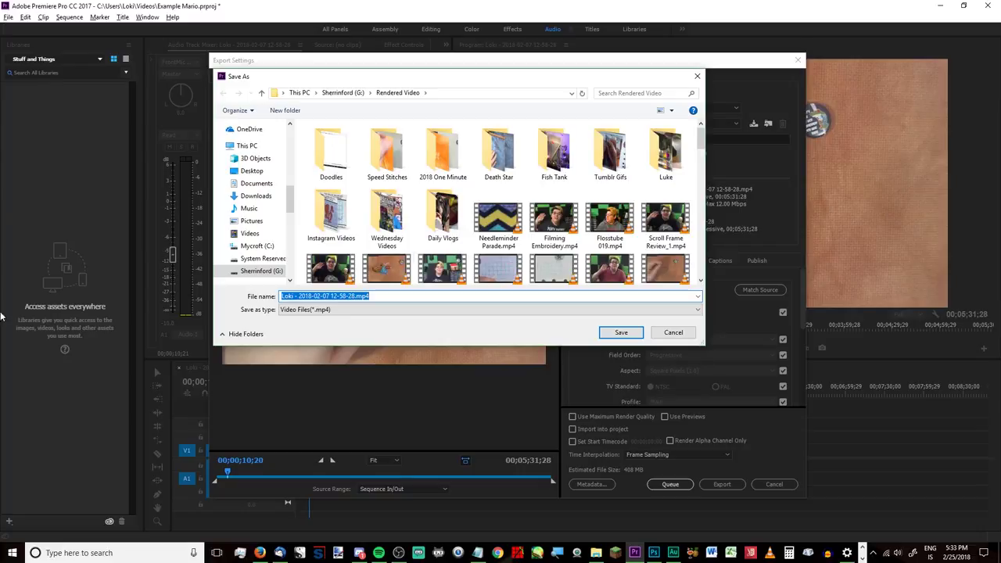
{"action": "type", "text": "Mario E"}
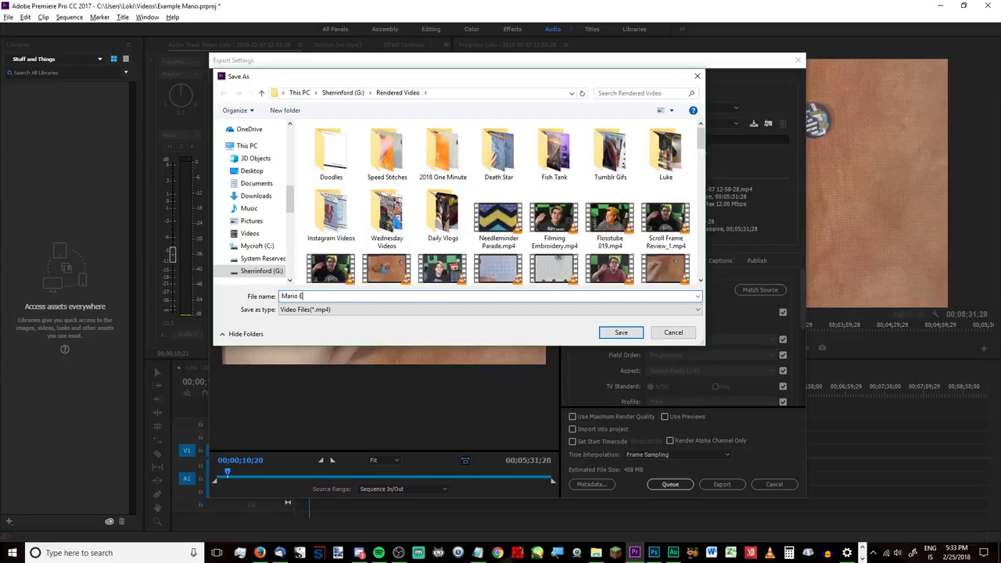
{"action": "type", "text": "xample"}
{"action": "left_click", "coordinate": [621, 335]}
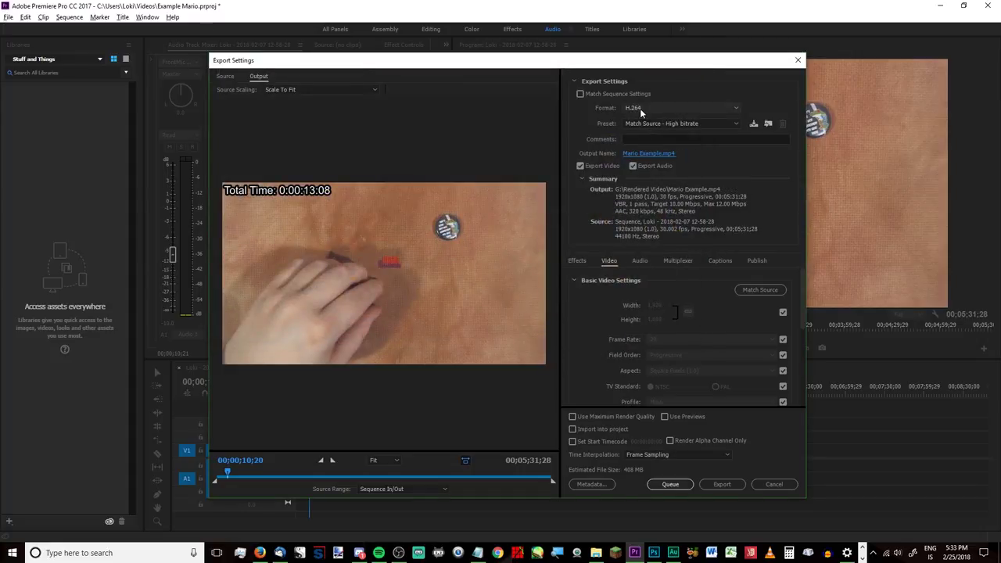
Choose the H.264 export format, keep the Match Source - High bitrate preset and review the basic video and bitrate settings.
{"action": "left_click", "coordinate": [695, 109]}
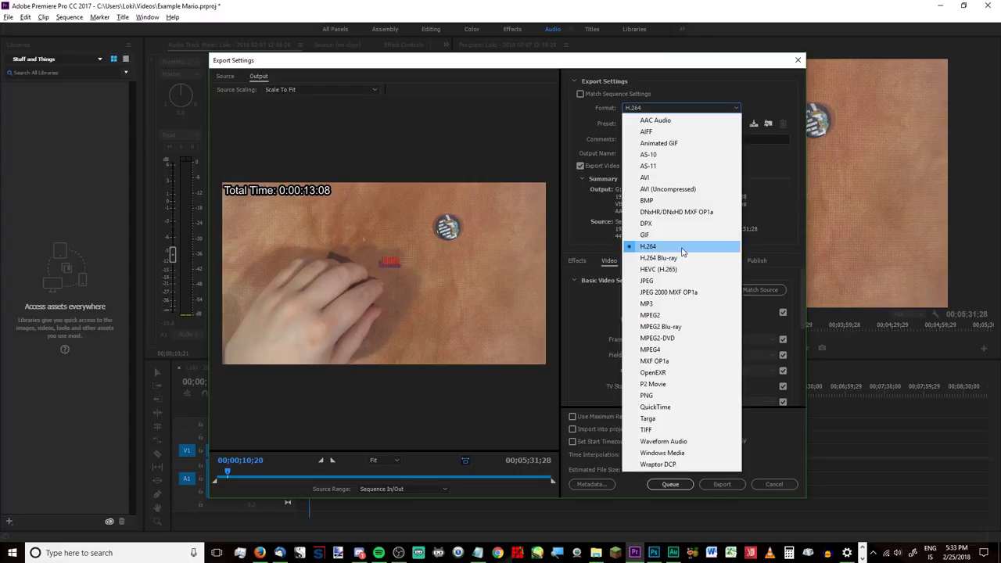
{"action": "left_click", "coordinate": [681, 247]}
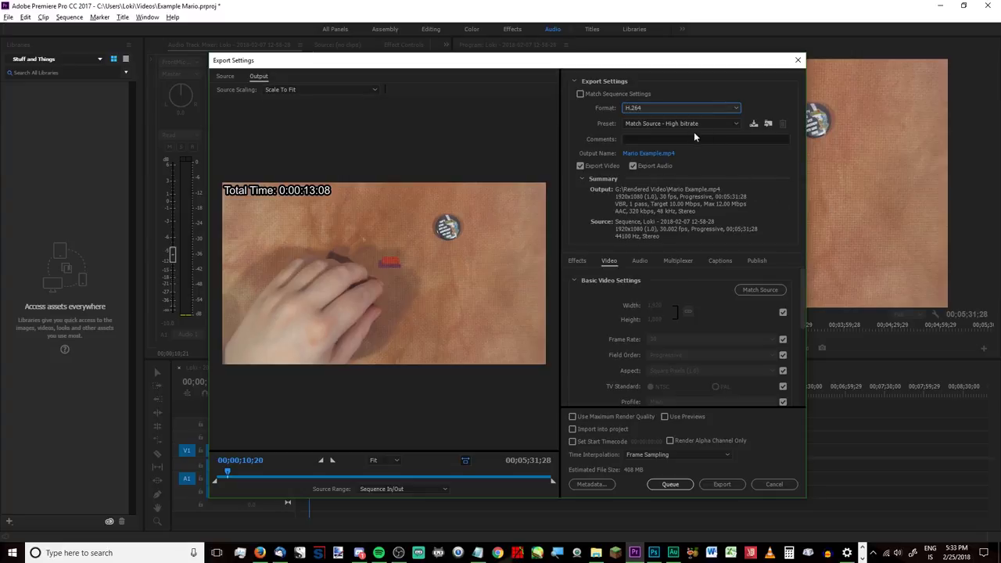
{"action": "left_click", "coordinate": [665, 125]}
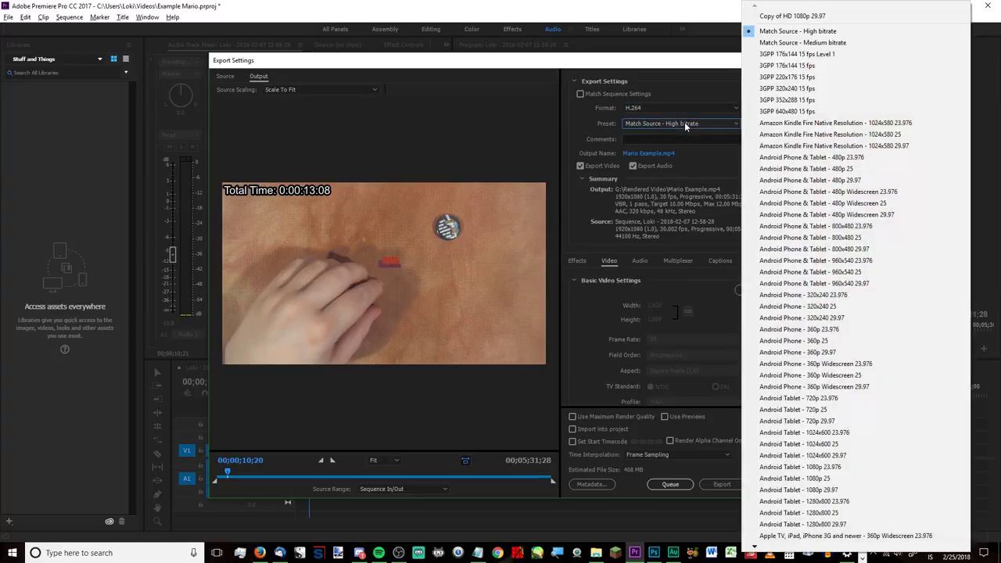
{"action": "left_click", "coordinate": [586, 123]}
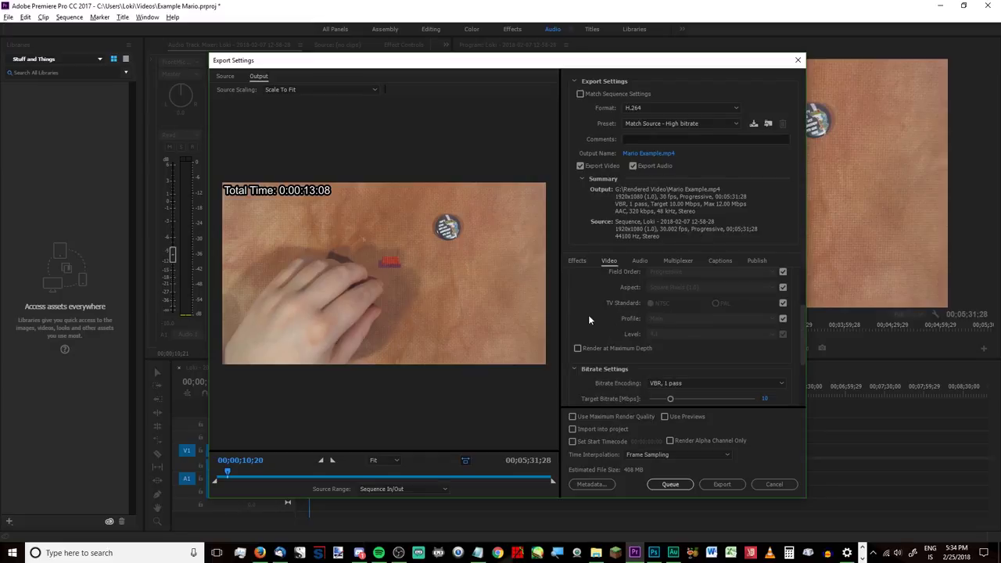
{"action": "scroll", "coordinate": [726, 321], "scroll_direction": "down", "scroll_amount": 2}
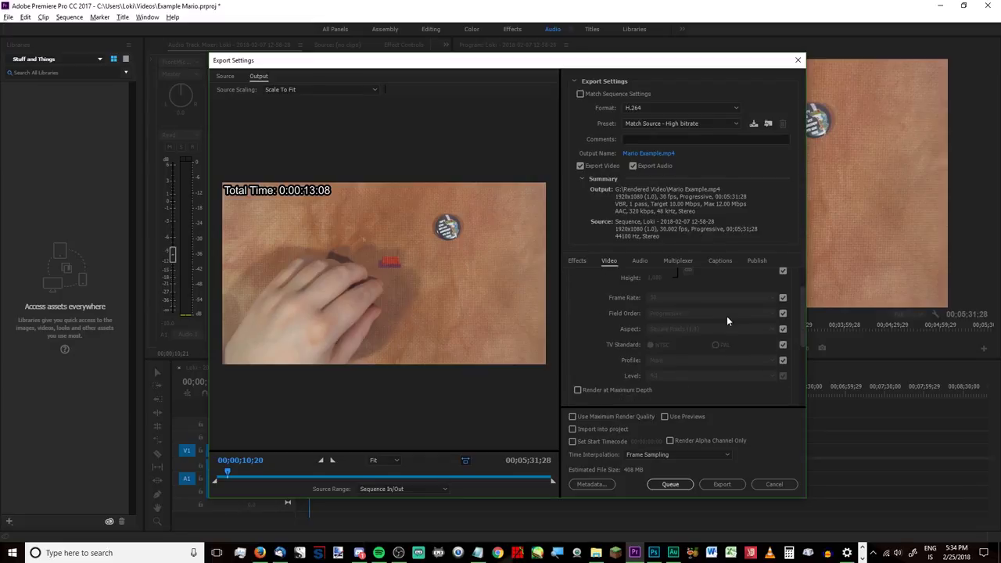
{"action": "scroll", "coordinate": [727, 366], "scroll_direction": "up", "scroll_amount": 2}
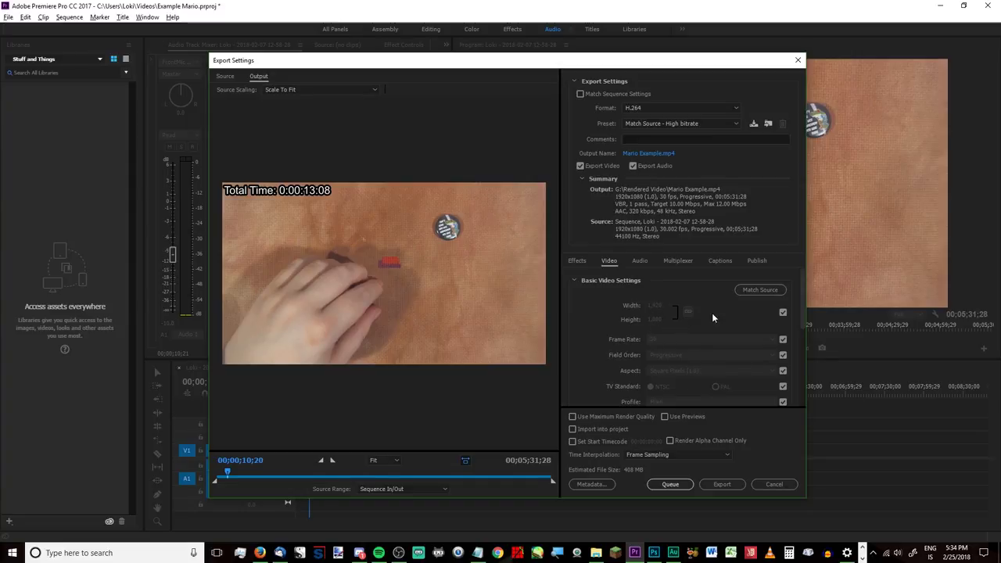
{"action": "scroll", "coordinate": [712, 313], "scroll_direction": "down", "scroll_amount": 1}
{"action": "scroll", "coordinate": [704, 336], "scroll_direction": "up", "scroll_amount": 1}
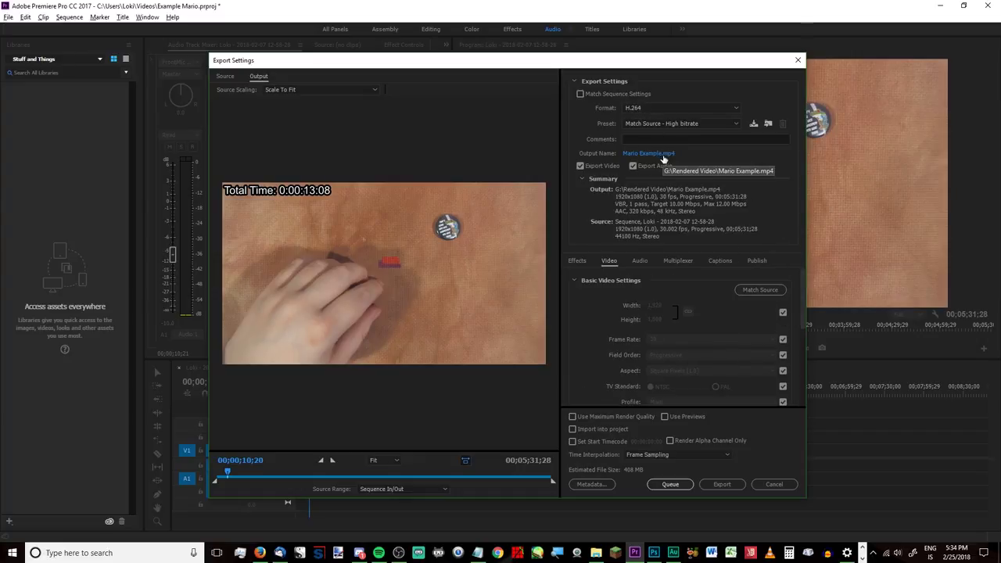
Start exporting Mario Example.mp4, cancel the rendering of the audio files and close the export settings.
{"action": "left_click", "coordinate": [722, 485]}
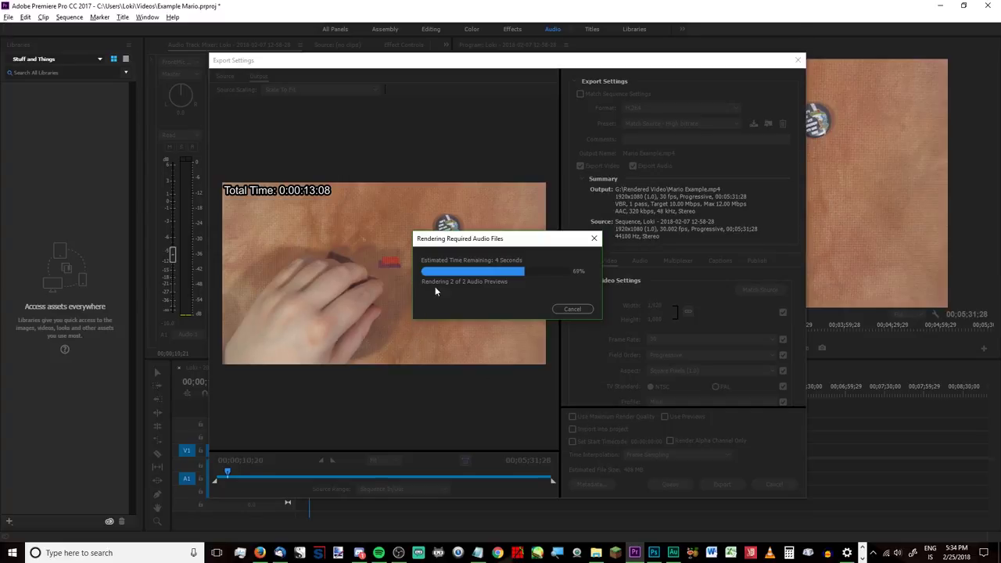
{"action": "left_click", "coordinate": [572, 309]}
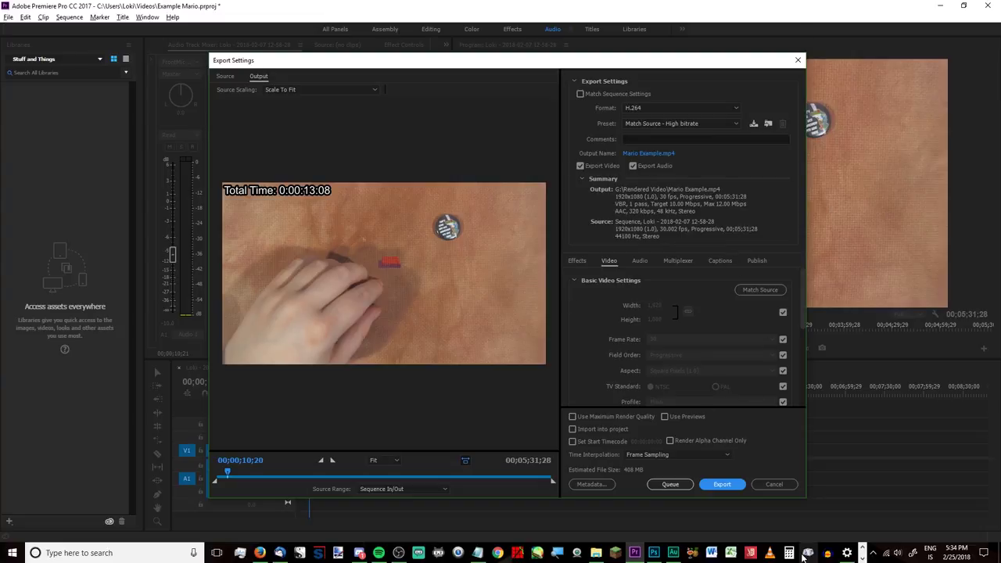
{"action": "left_click", "coordinate": [778, 484]}
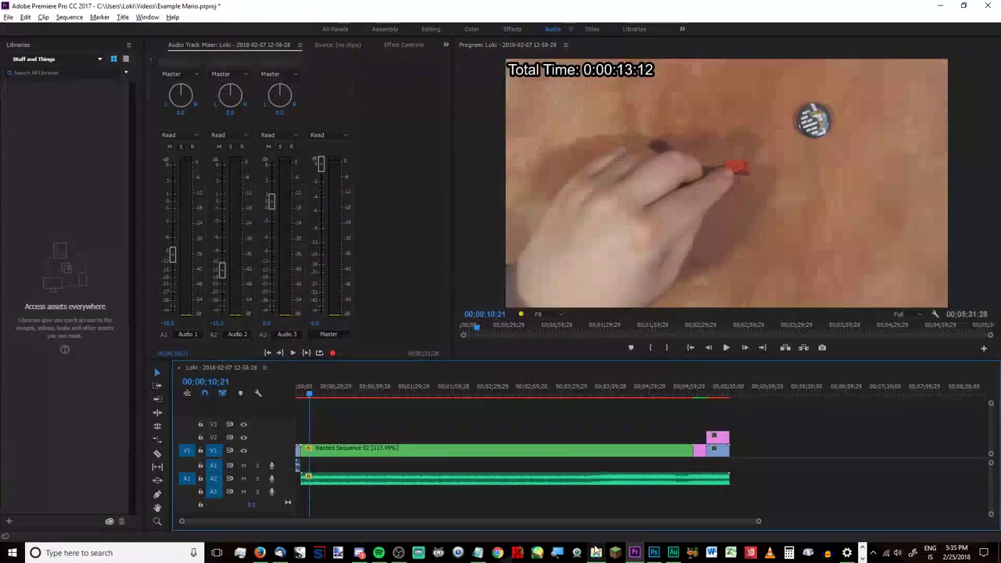
{"action": "mouse_move", "coordinate": [598, 553]}
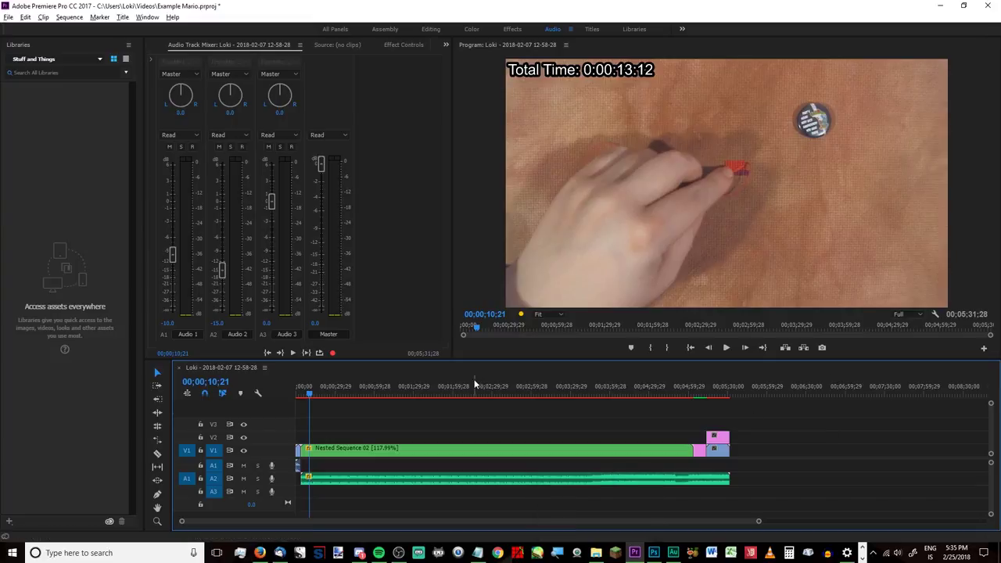